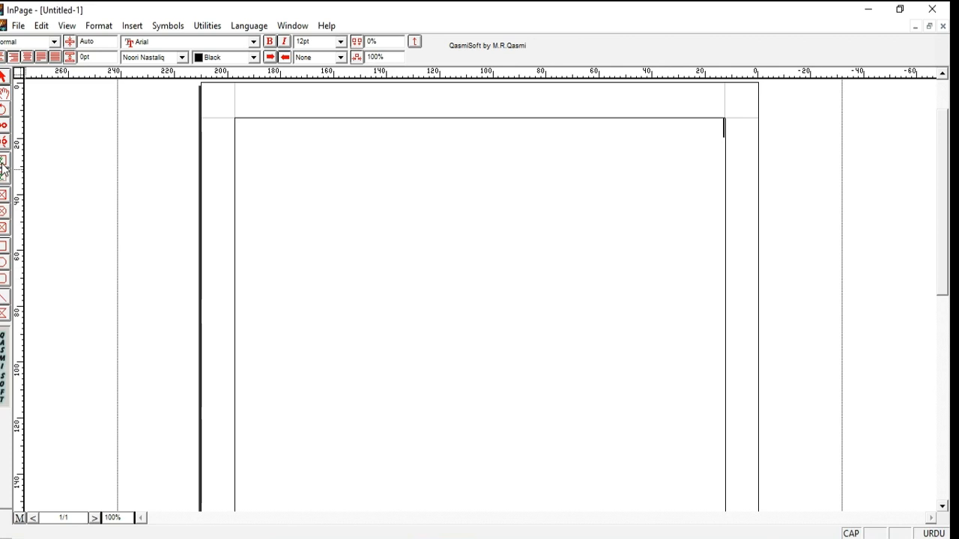
Step: Draw a text box about 81 mm by 17 mm near the top of the page and accept the Phonetic keyboard preference
click(3, 168)
drag(332, 146, 548, 192)
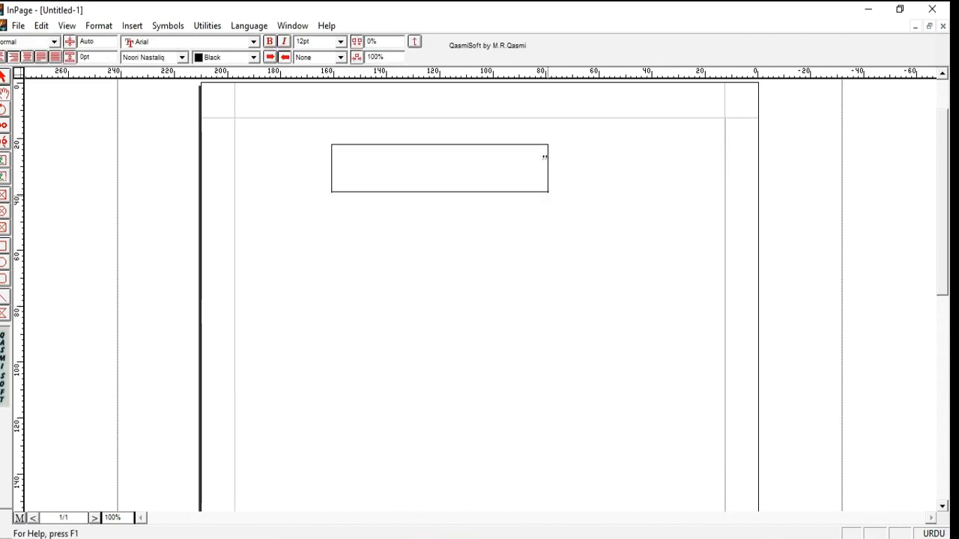
click(41, 25)
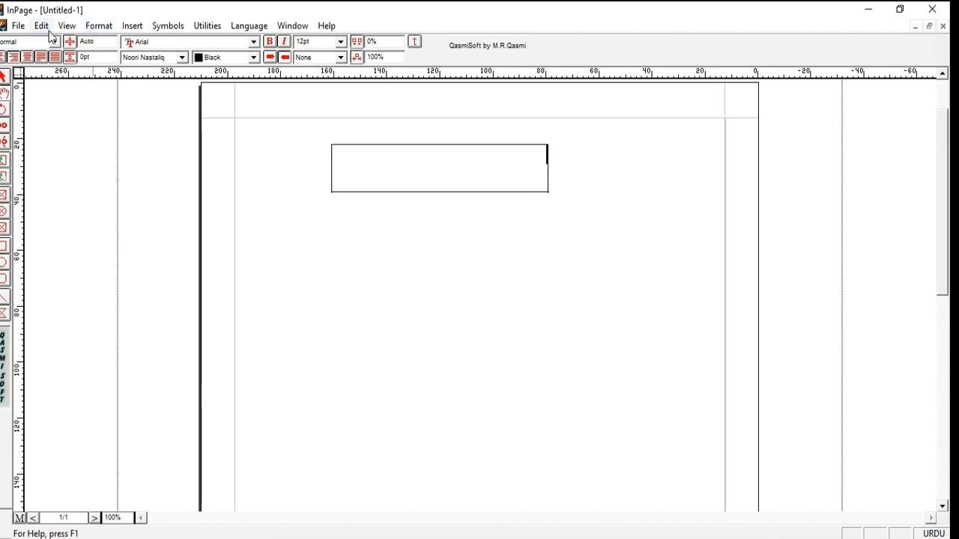
mouse_move(110, 304)
click(250, 374)
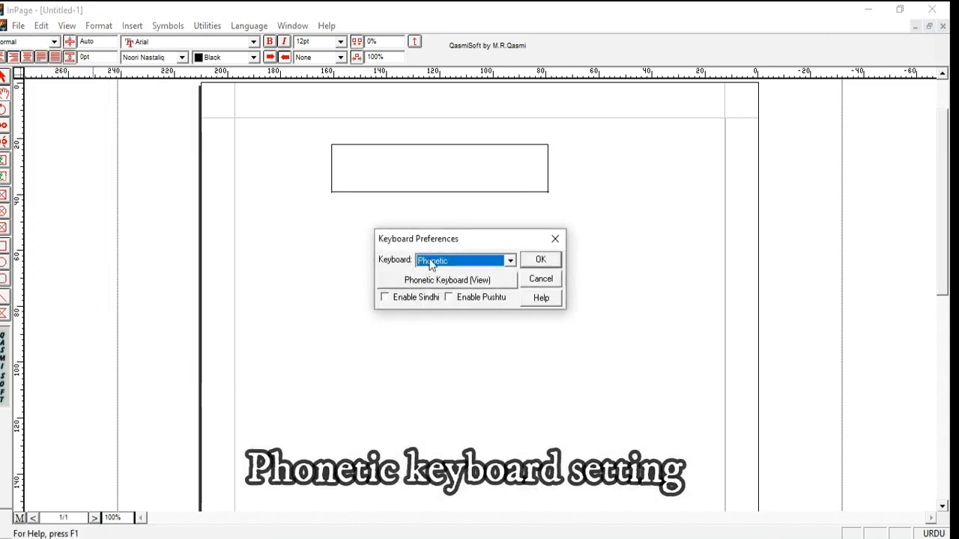
click(533, 260)
Step: Set the character size to 24 pt and enter "ووکیشنل ٹریننگ انسٹیٹیوٹ جام پور" in the text box
click(341, 41)
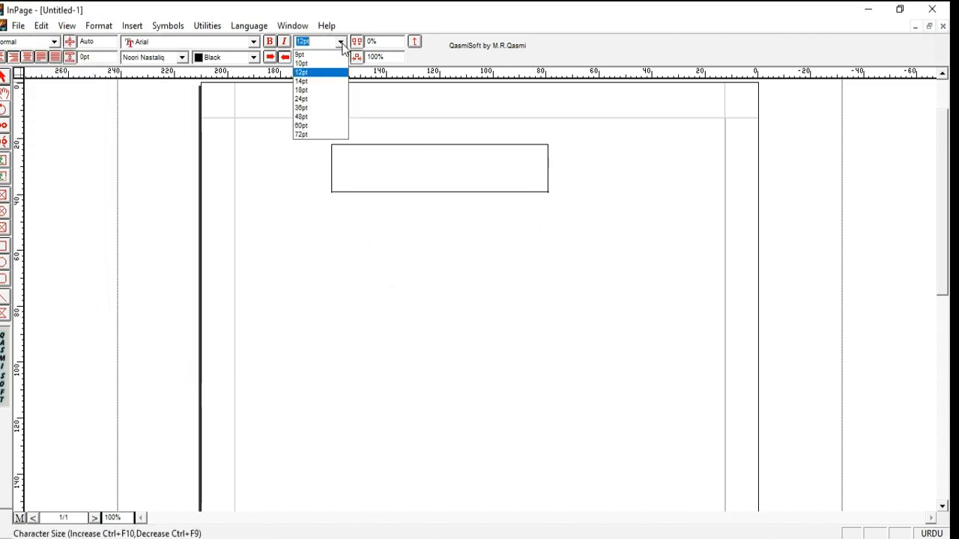
click(339, 99)
text(ووک)
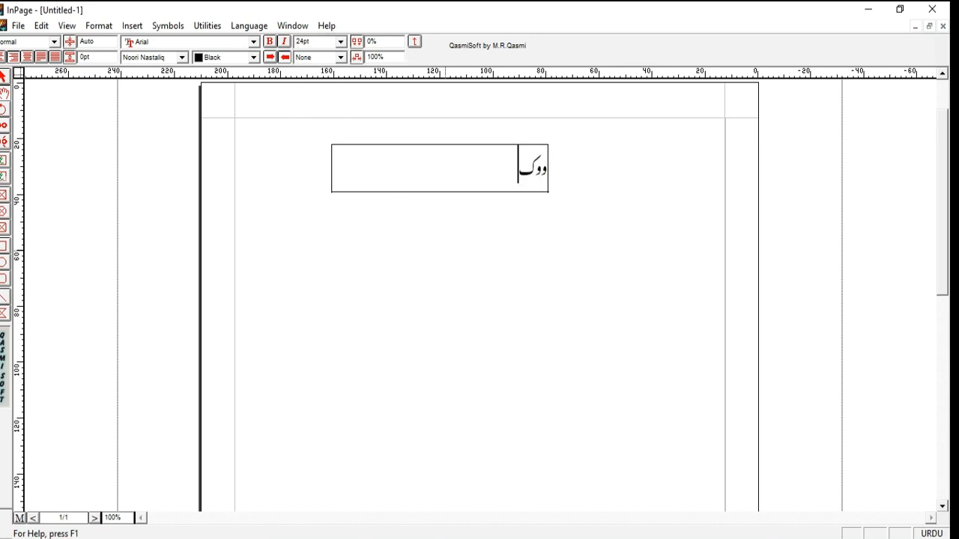
text(یشنل ٹرین)
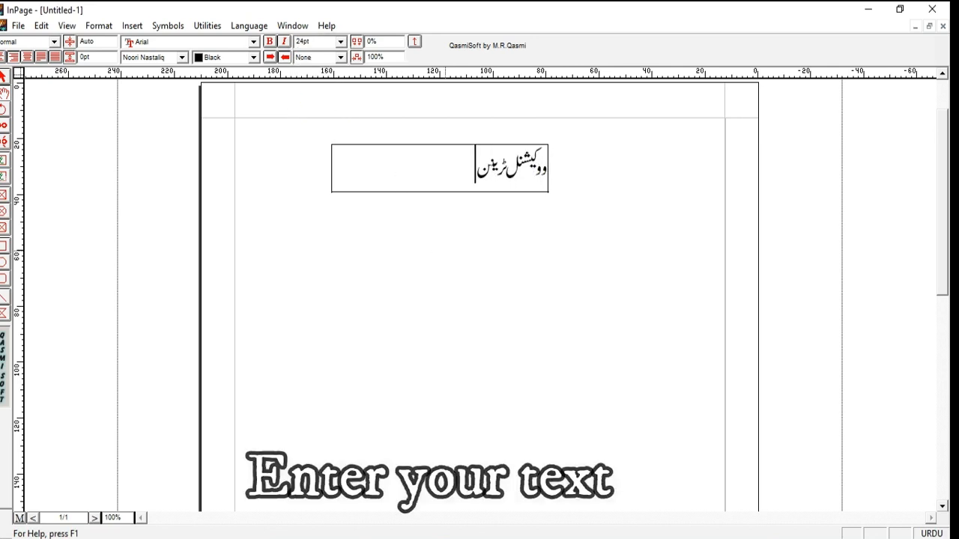
text(نگ انسٹیٹ)
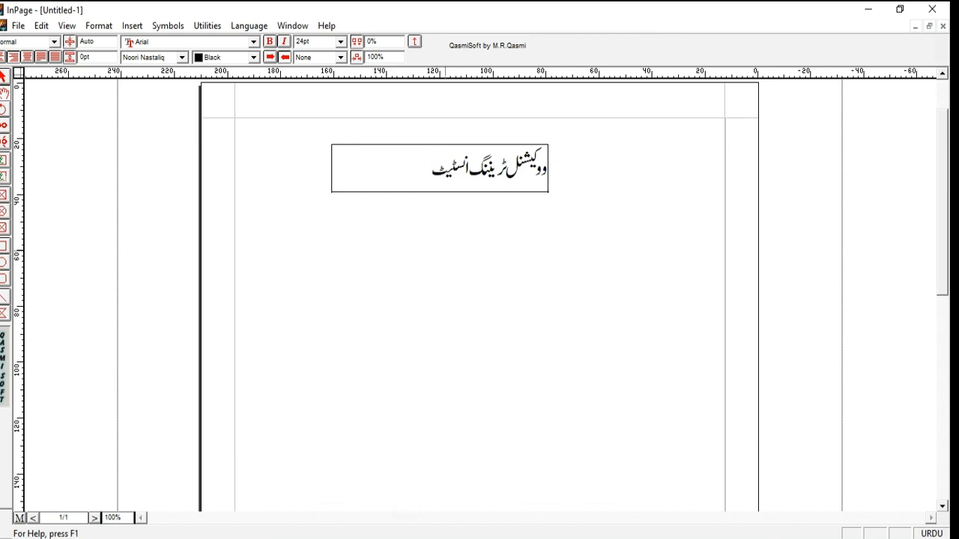
text(یوٹ جام پور)
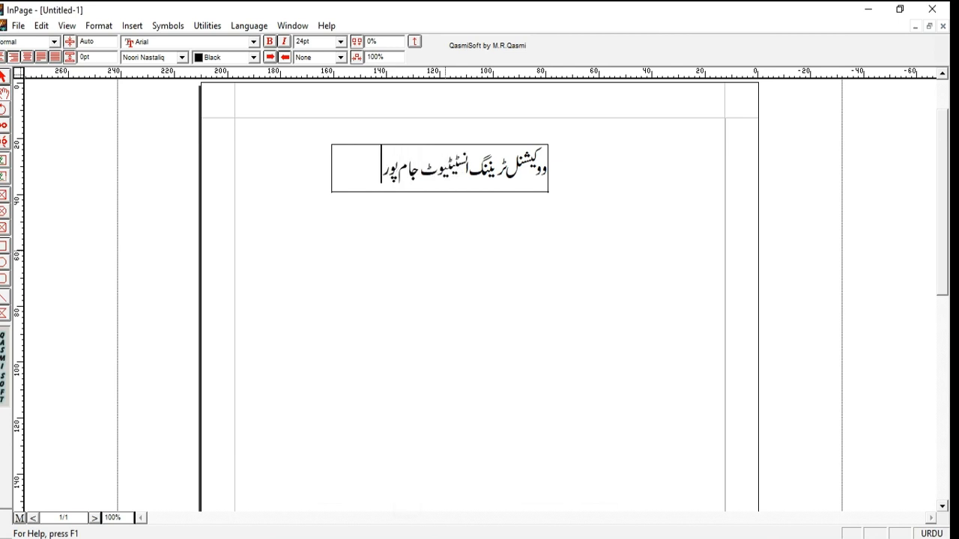
Step: Copy the Urdu text box as an object and paste it into the blank CorelDRAW document
click(5, 77)
click(343, 183)
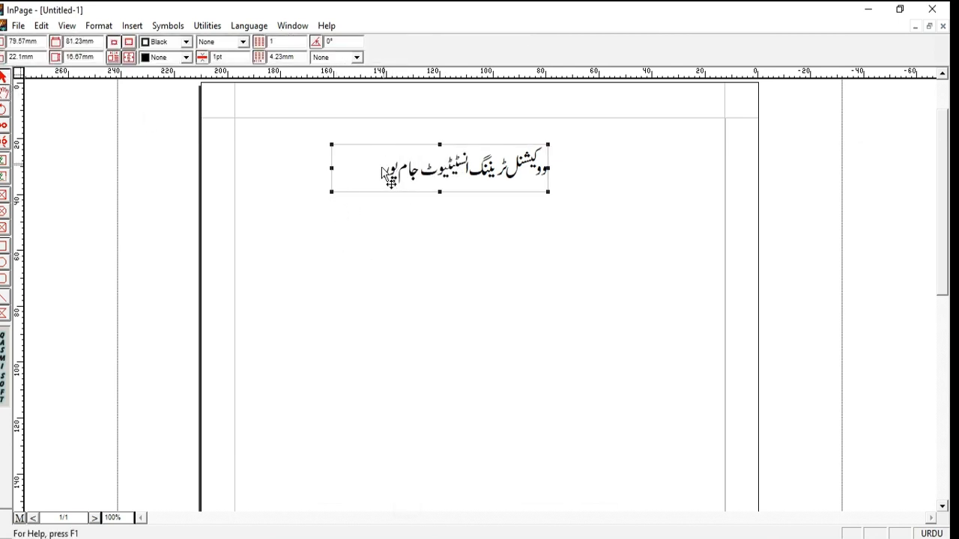
right_click(384, 164)
click(427, 227)
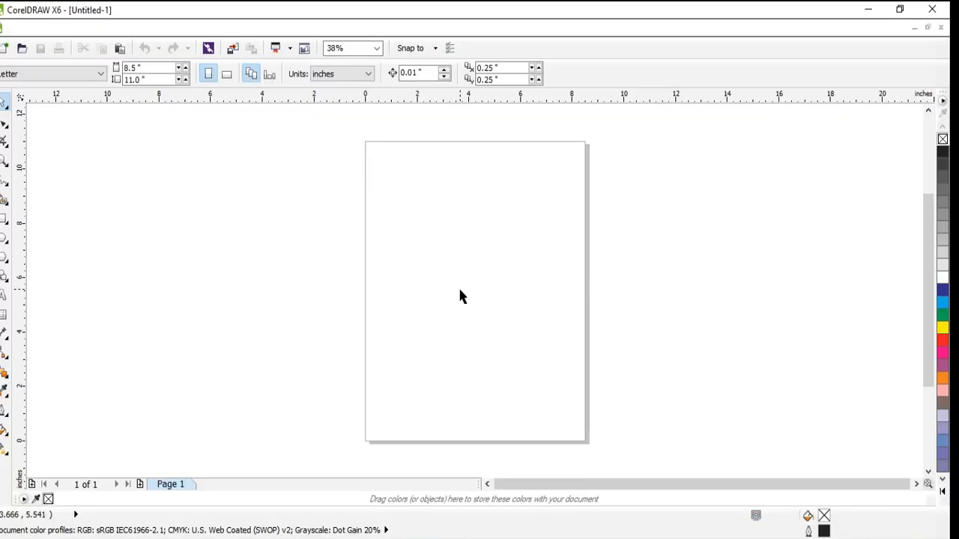
right_click(460, 291)
click(477, 304)
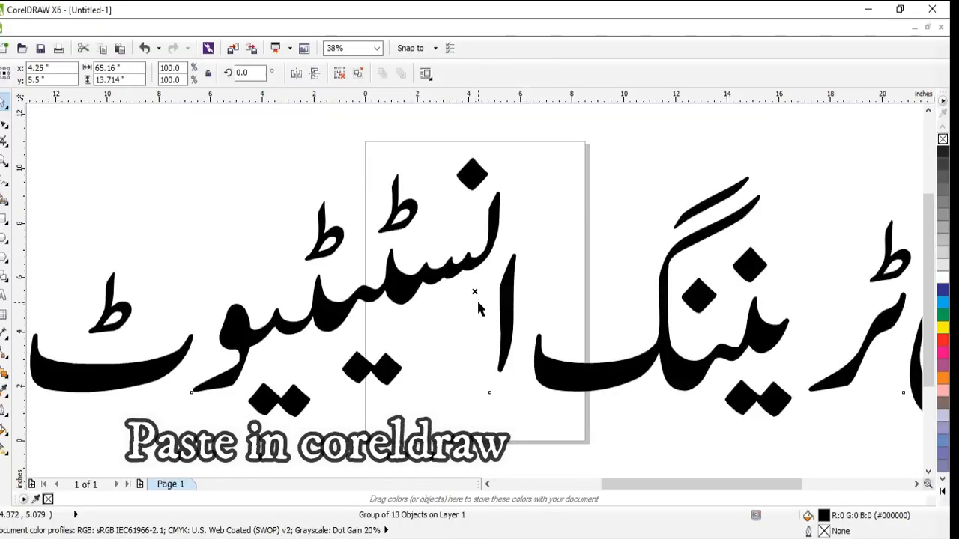
Step: Scale the pasted text about its centre to about 6.84 inches wide and move it to the upper part of the page
key(F4)
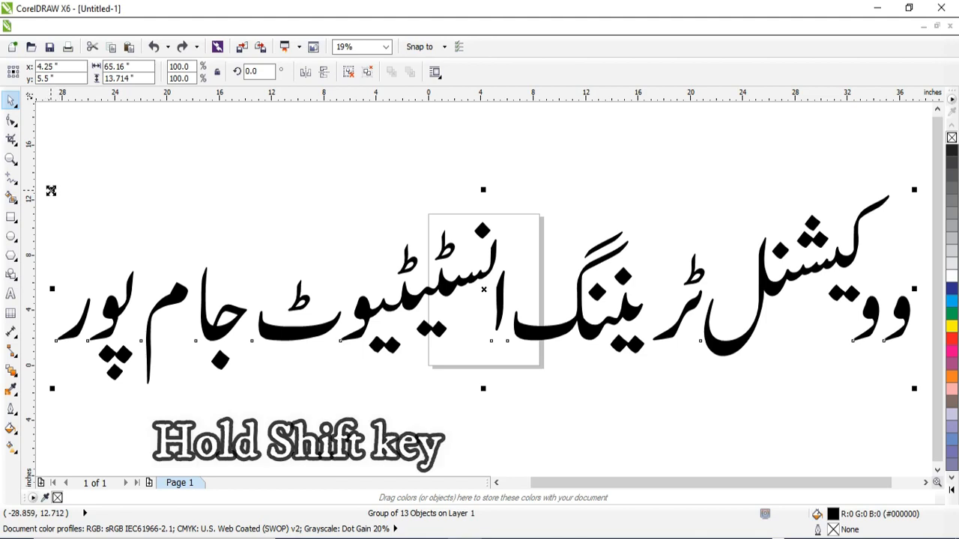
drag(49, 188, 161, 275)
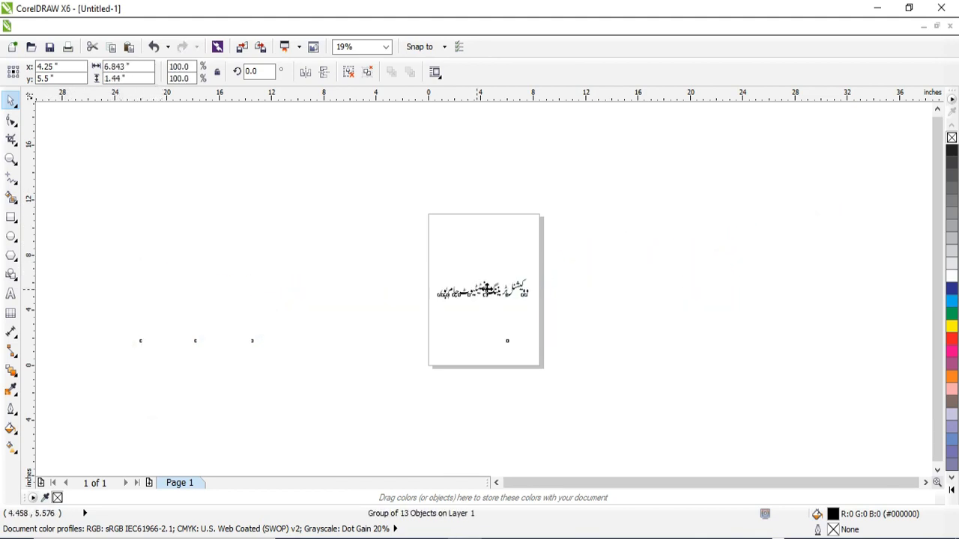
drag(488, 289, 487, 244)
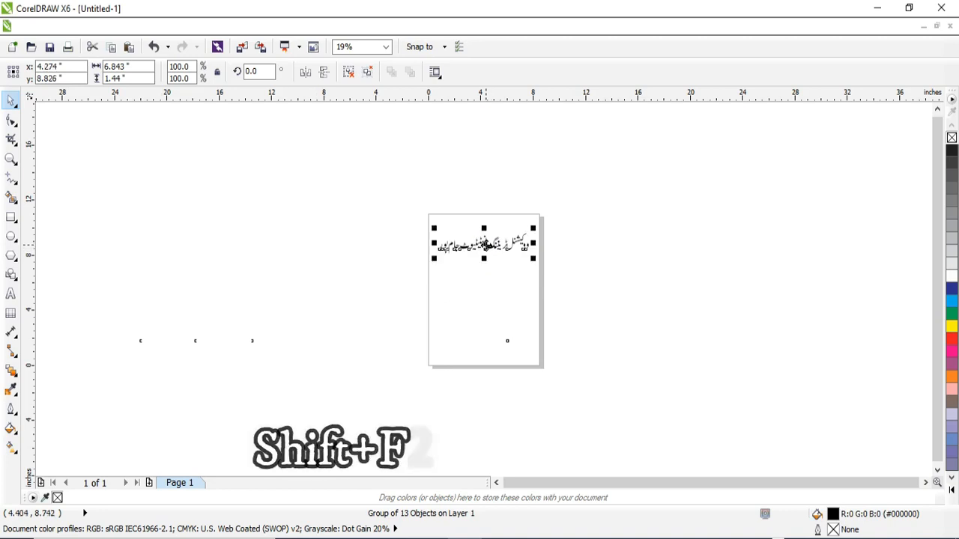
Step: Give the text a blue fill (C100 M100 Y0 K0) and a cyan outline (C100 M0 Y0 K0)
key(shift+F2)
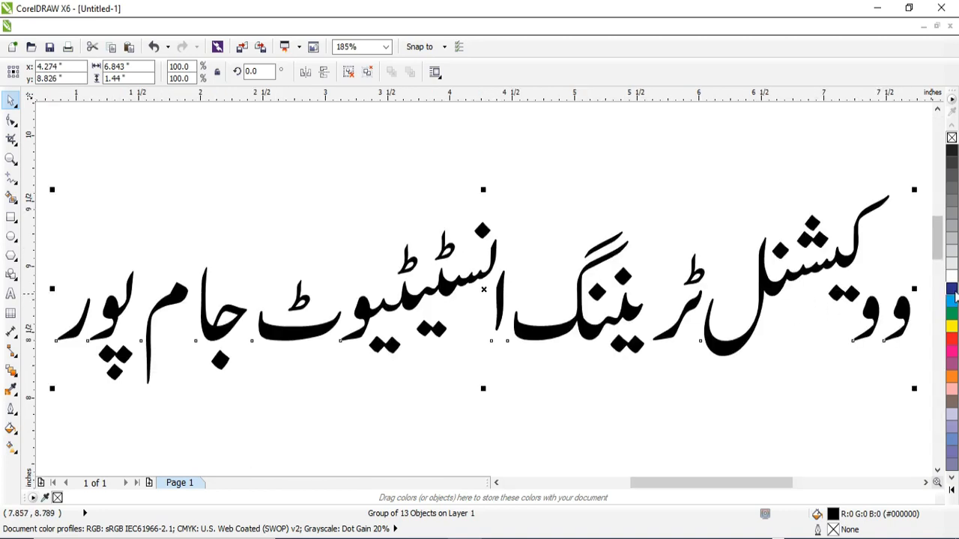
click(954, 290)
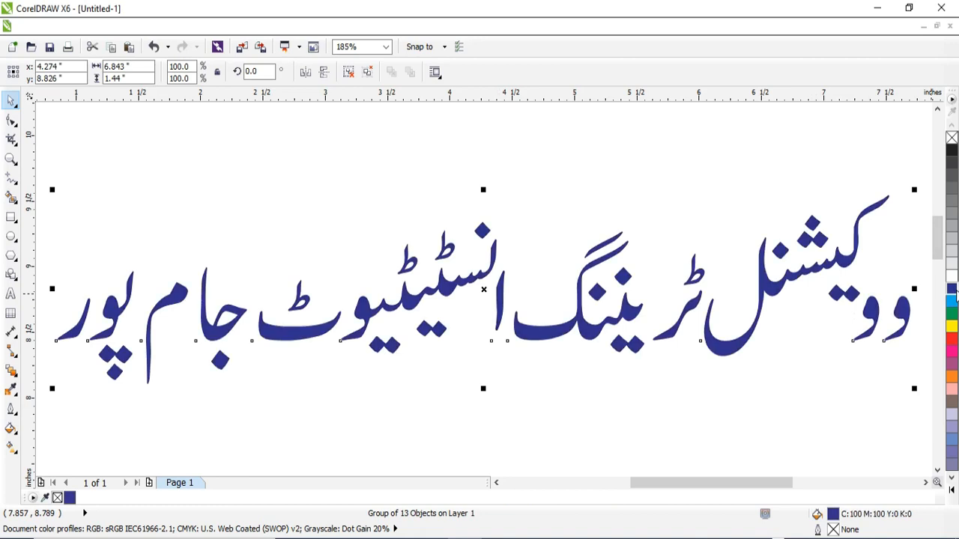
right_click(953, 302)
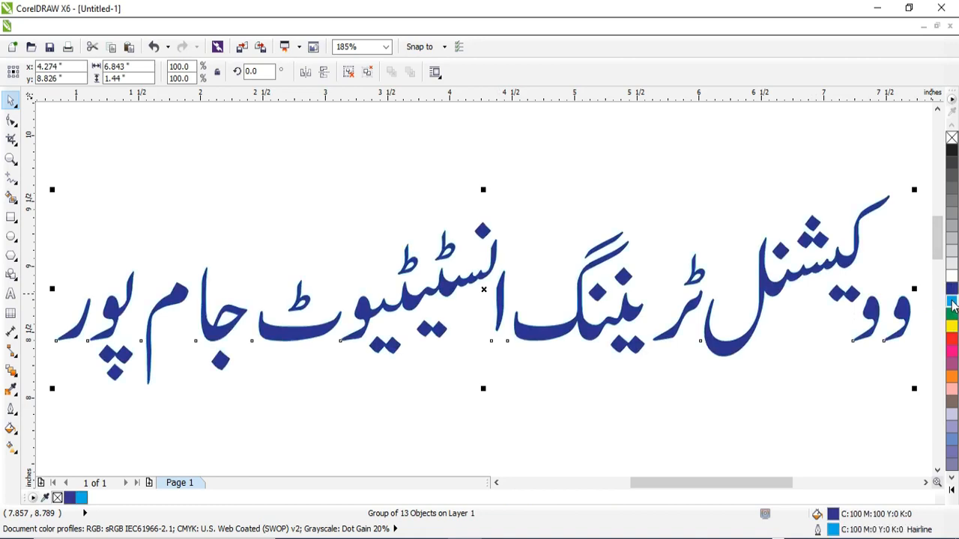
Step: Set the text outline to 2.0 pt with rounded corners and round line caps, placed behind the fill
key(F12)
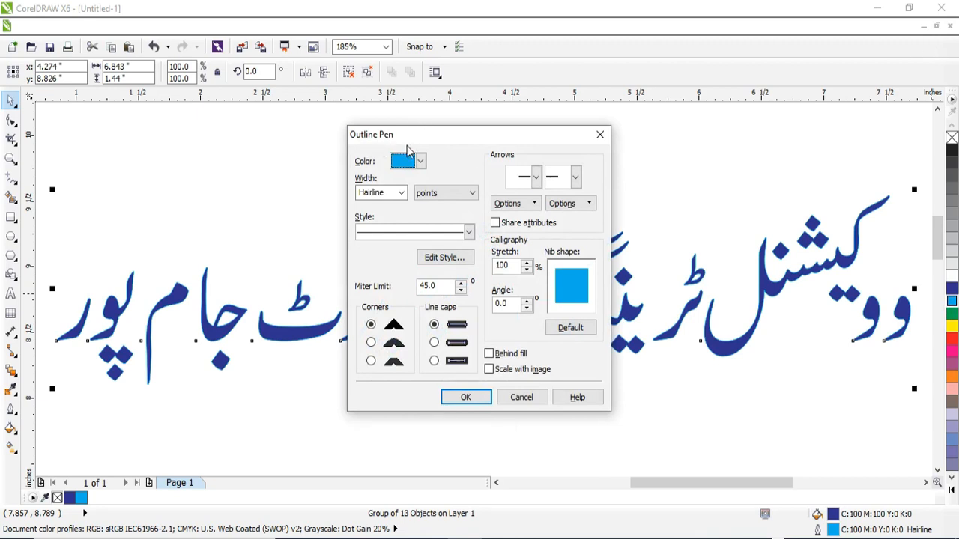
click(401, 192)
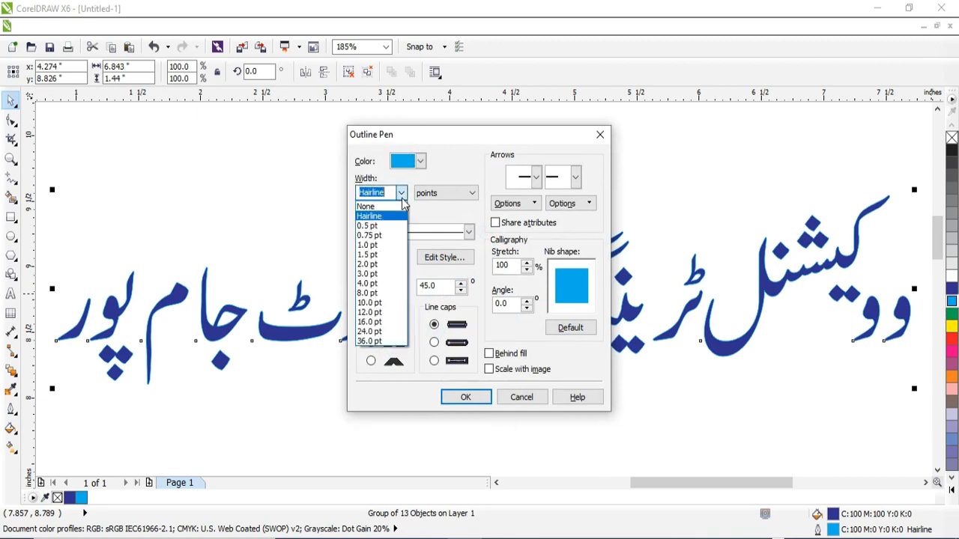
click(388, 264)
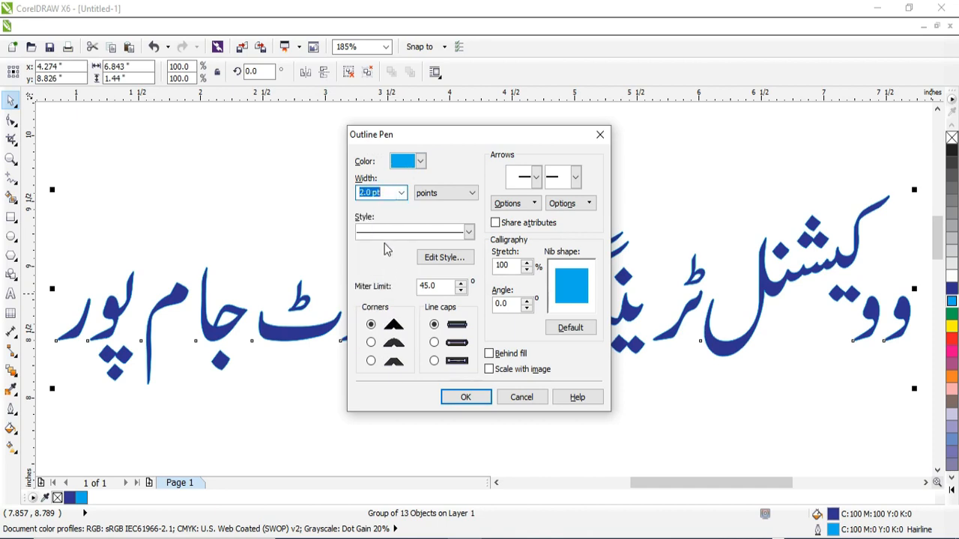
click(370, 343)
click(434, 343)
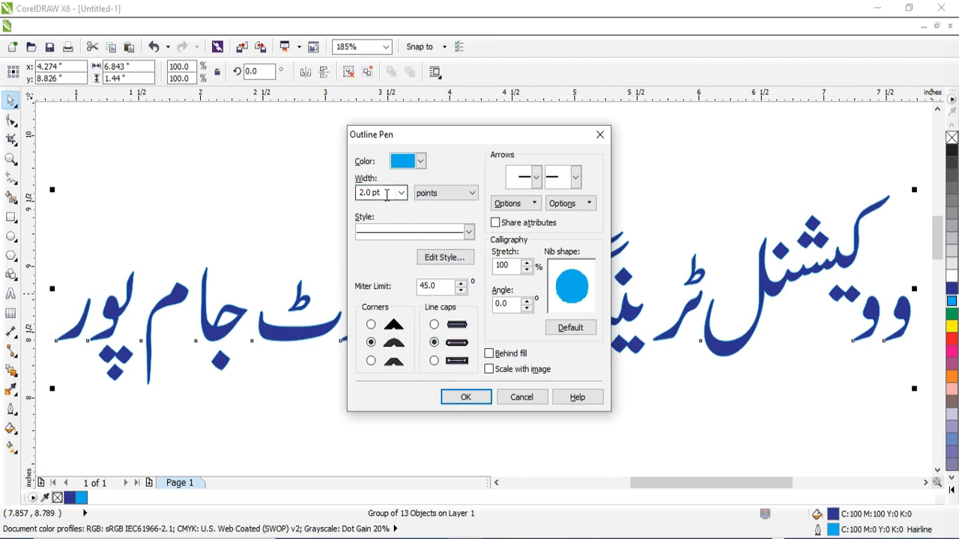
click(489, 357)
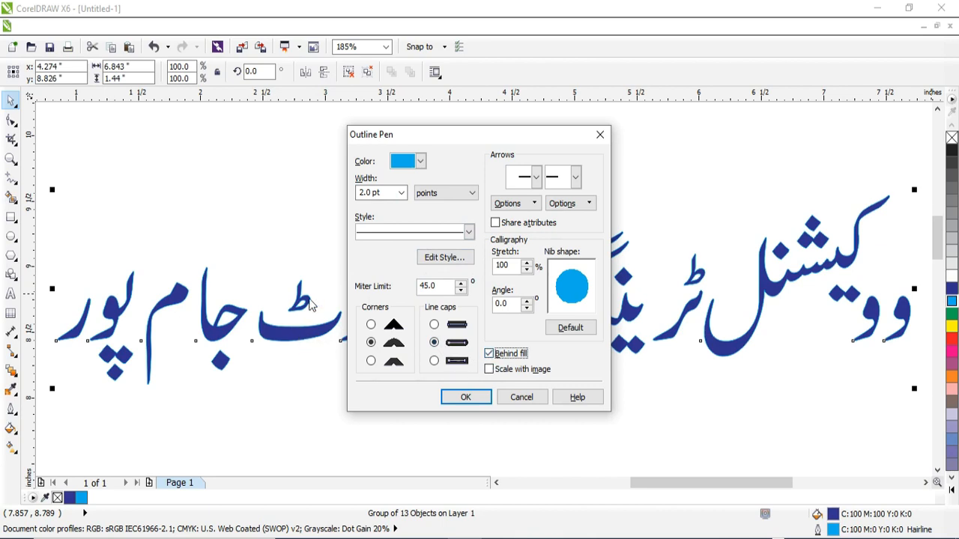
click(466, 397)
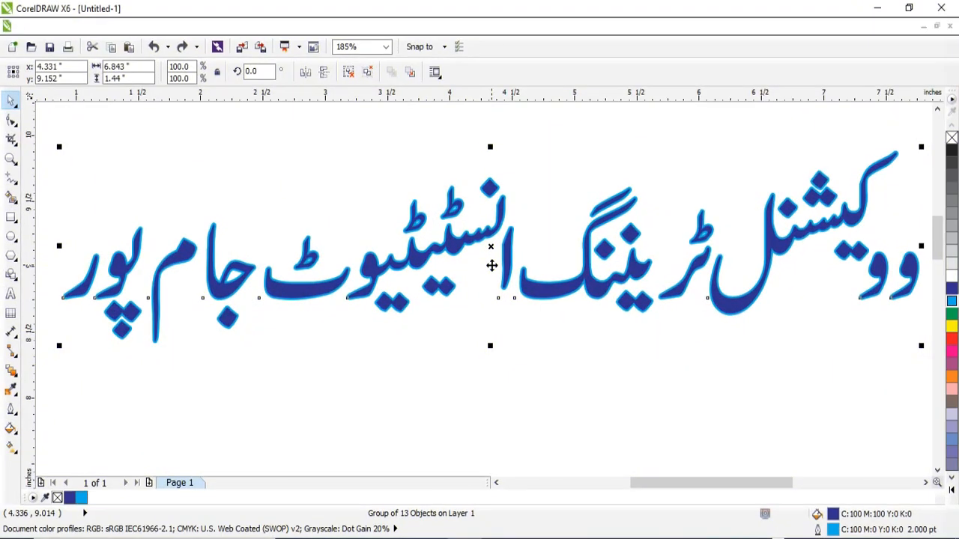
Step: Give the selected copy of the text a 4.0 pt magenta outline and send it to the back
key(F12)
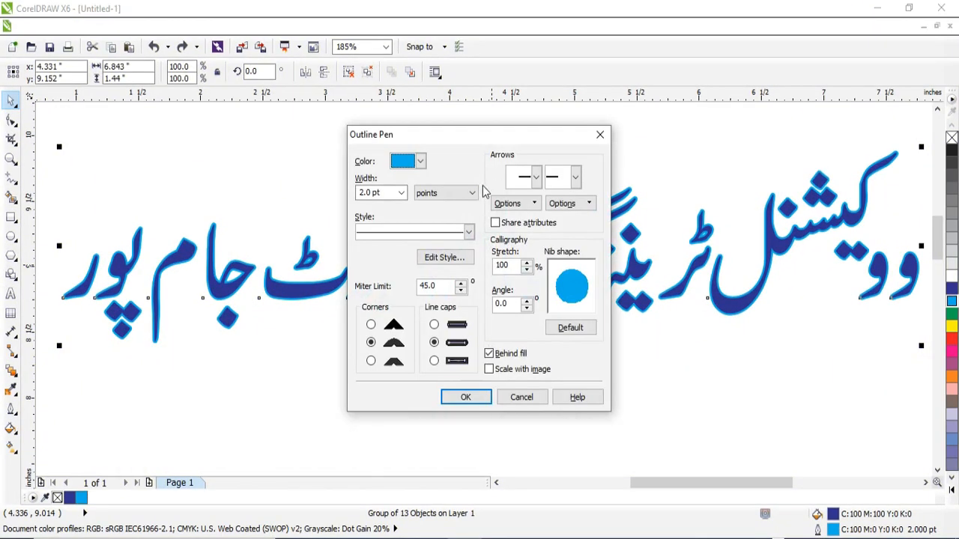
click(401, 192)
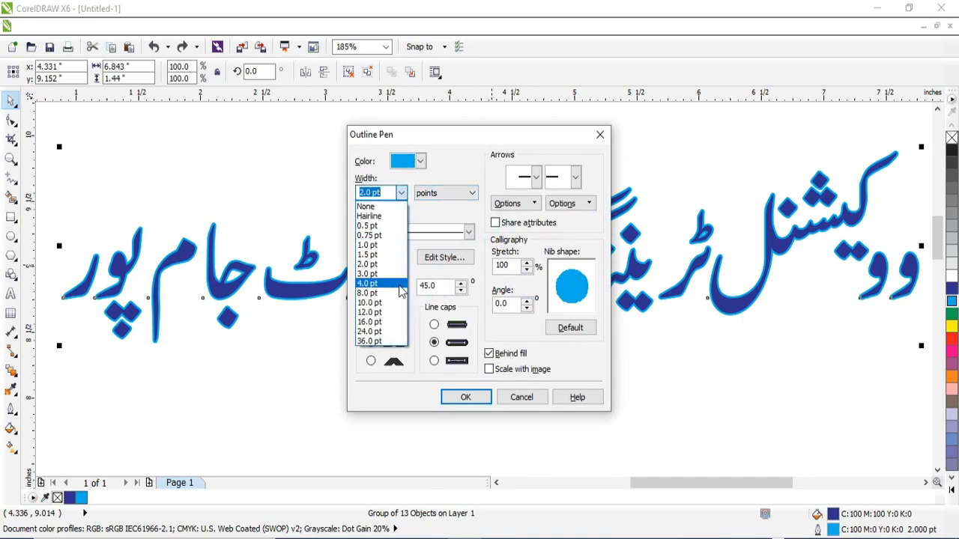
click(391, 285)
click(420, 161)
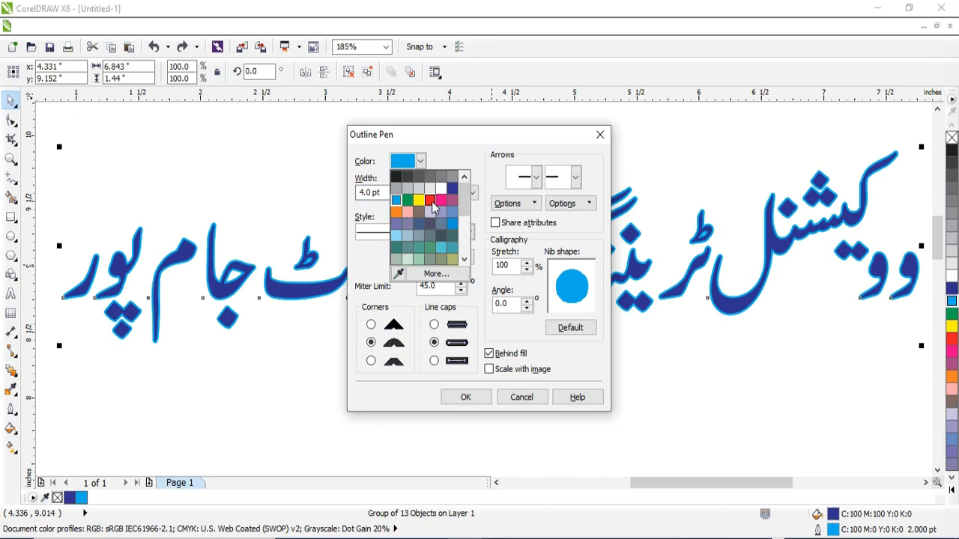
click(441, 201)
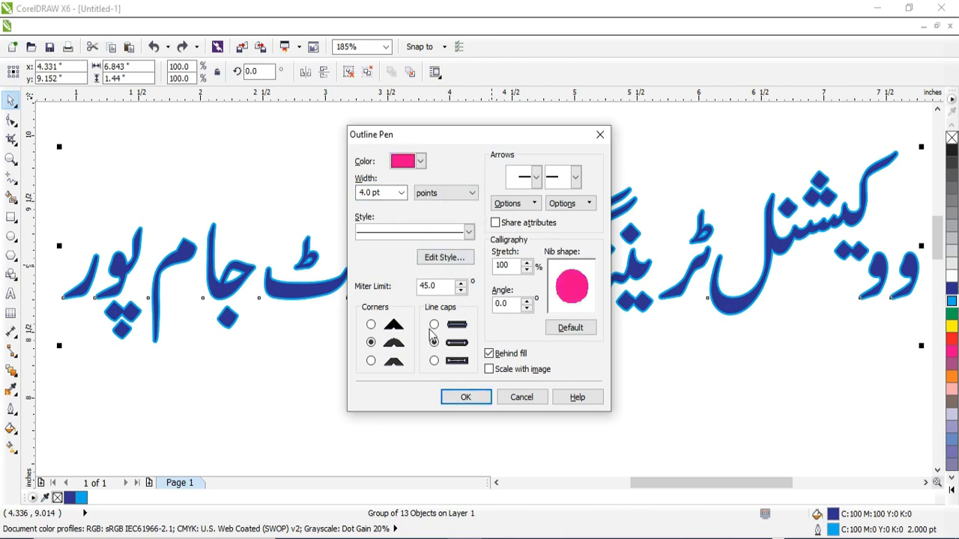
click(466, 397)
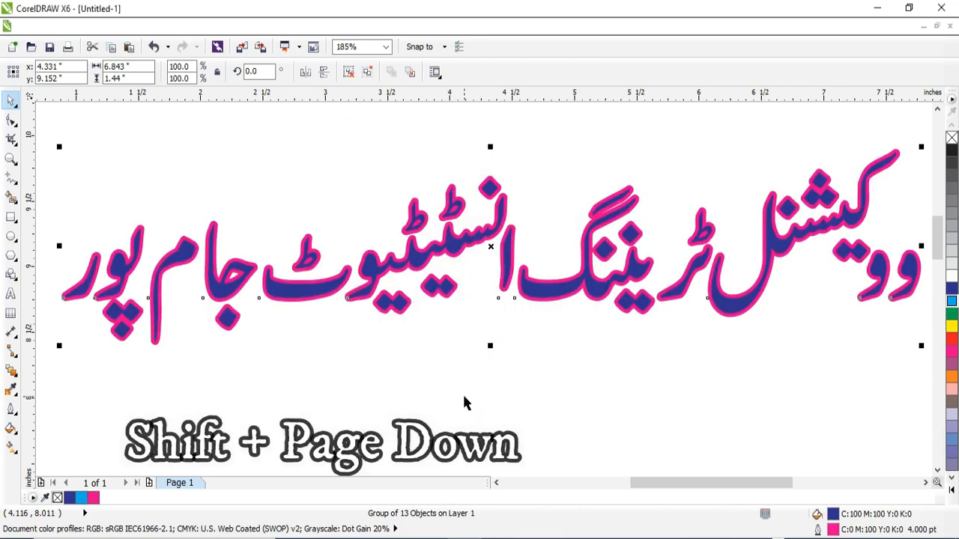
key(shift+Page_Down)
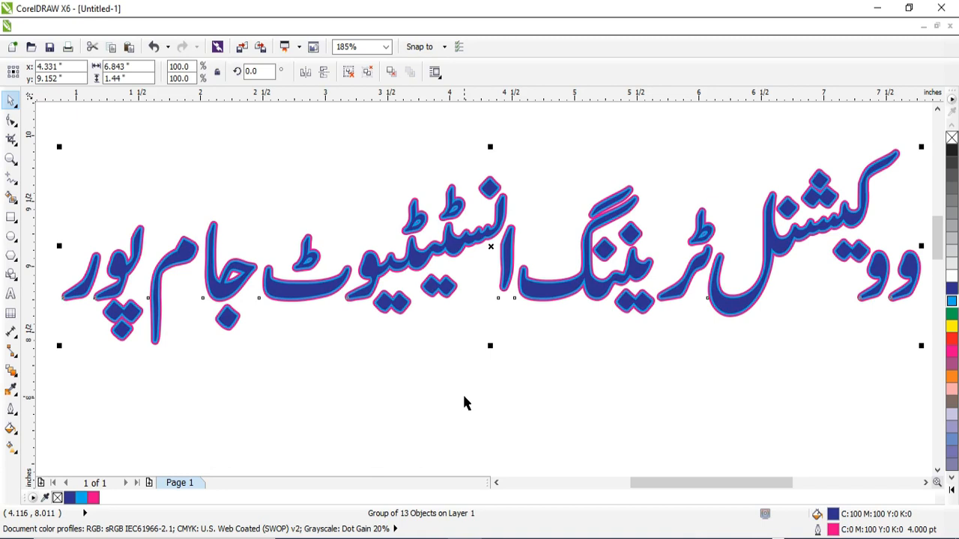
Step: Try moving the cyan-outlined copy down off the magenta-outlined one, and undo the move
key(F4)
drag(42, 159, 118, 227)
drag(277, 333, 287, 377)
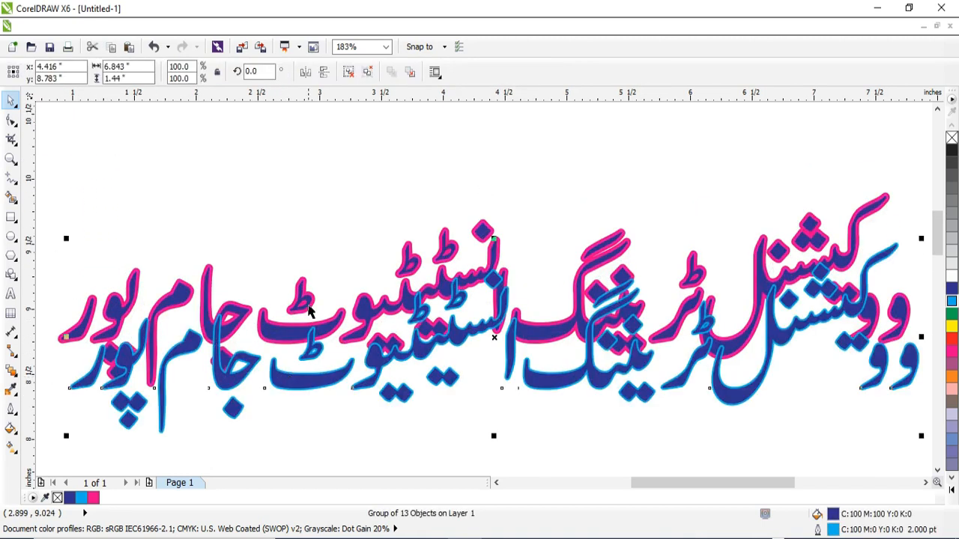
key(ctrl+z)
Step: Select both overlapping text copies and group them into one object
drag(37, 165, 917, 400)
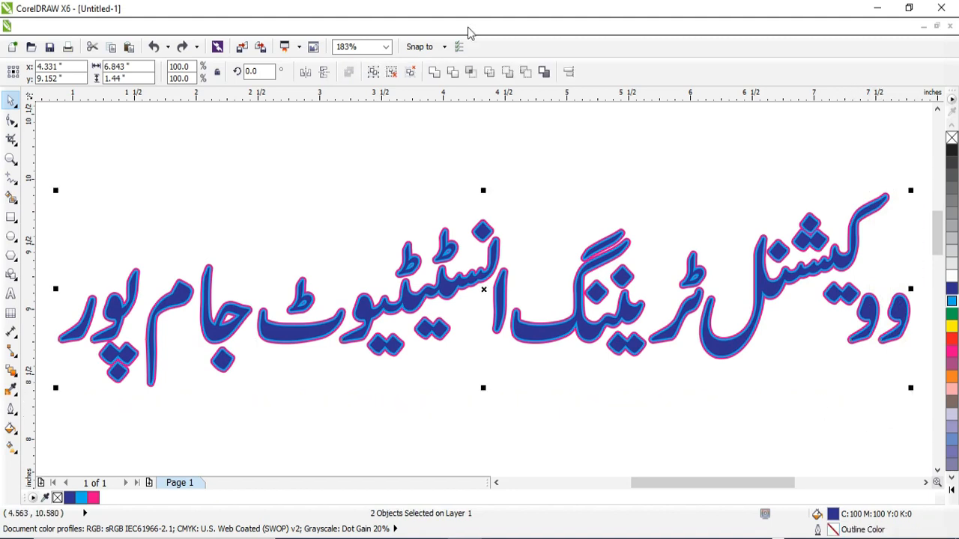
key(ctrl+g)
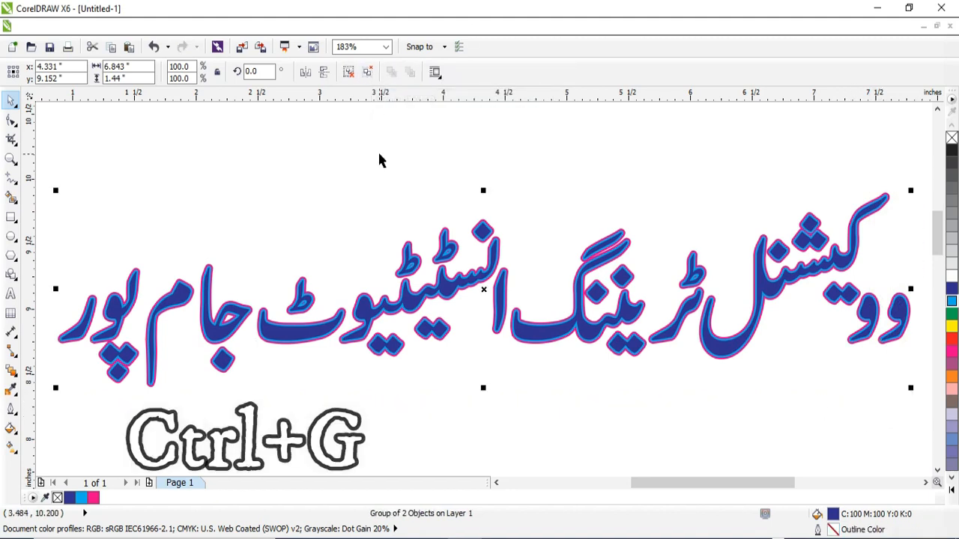
click(379, 155)
Step: Scale the grouped text about its centre to about 5.74 inches wide and reposition it near the top middle of the page
drag(419, 303, 443, 239)
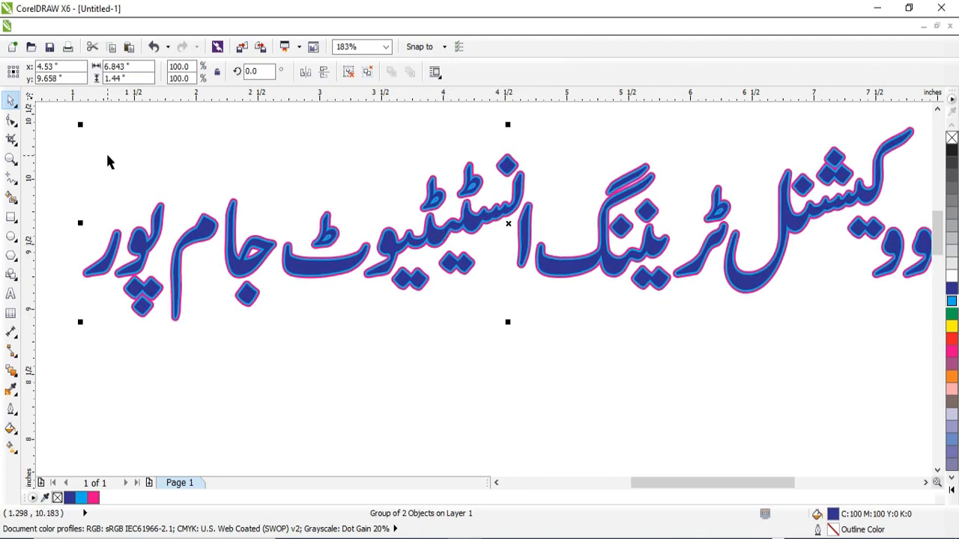
drag(89, 131, 112, 137)
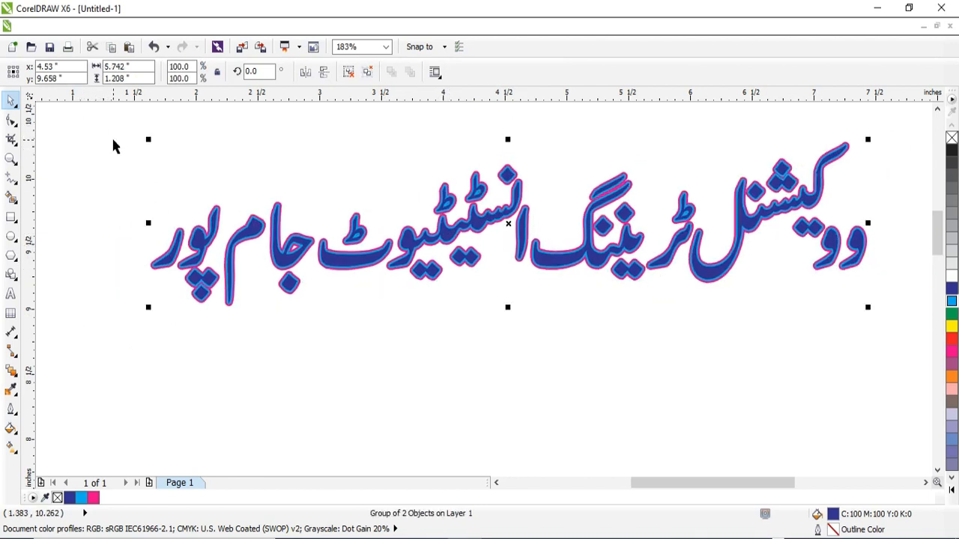
drag(505, 223, 488, 221)
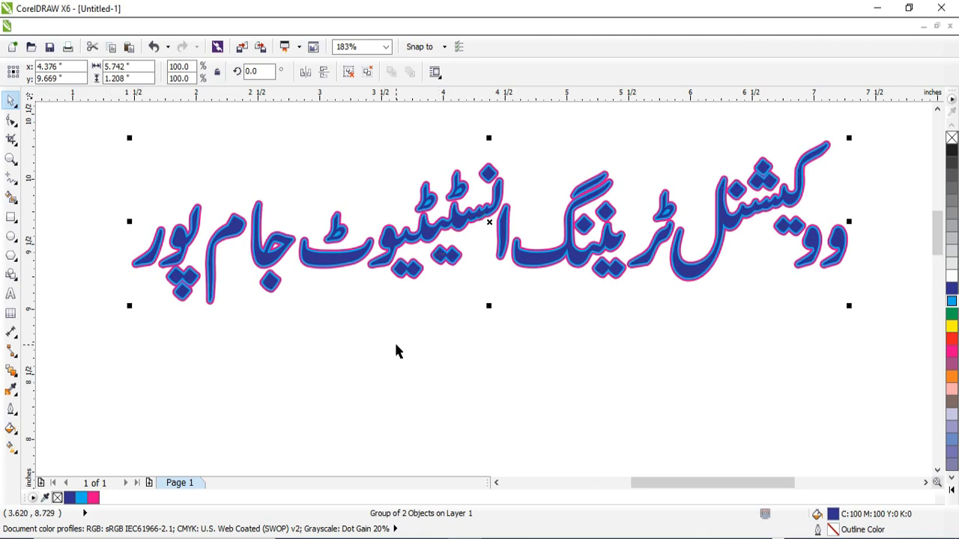
Step: Ungroup the two copies of the Urdu title and set the front copy's outline colour to white
key(ctrl+u)
click(395, 385)
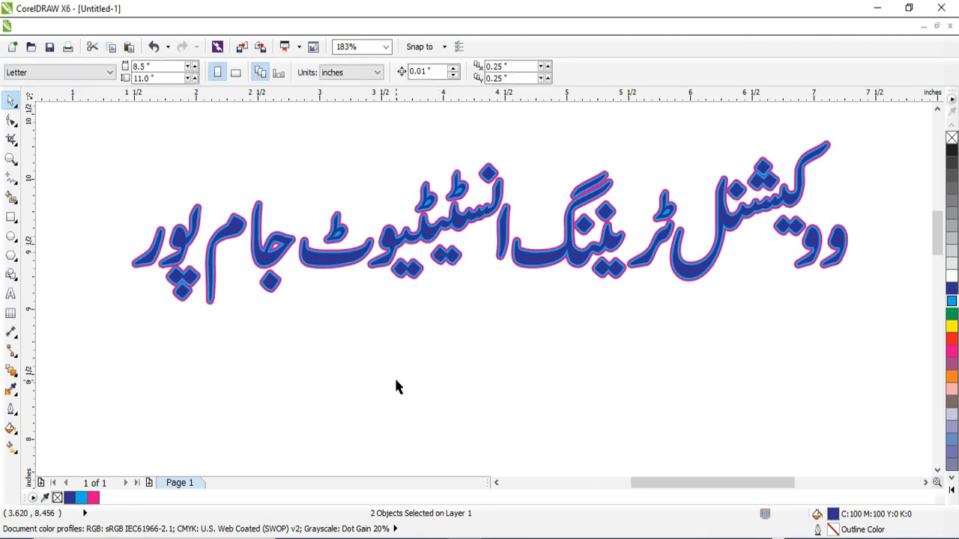
click(424, 232)
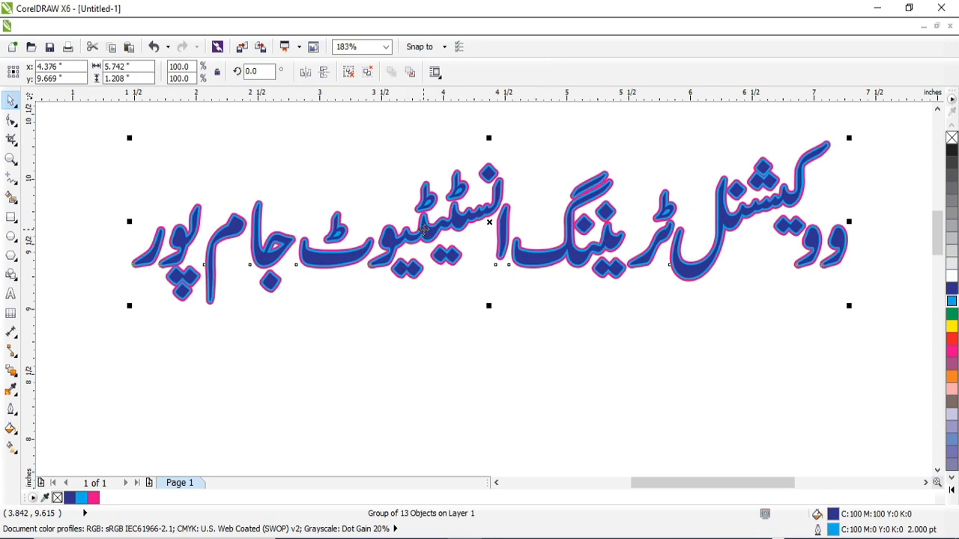
key(F12)
click(420, 162)
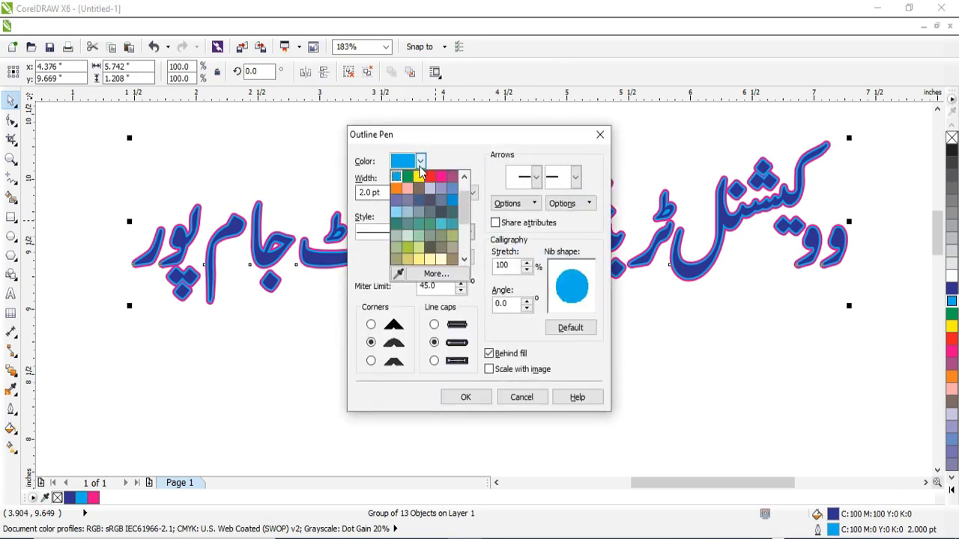
click(441, 189)
click(464, 398)
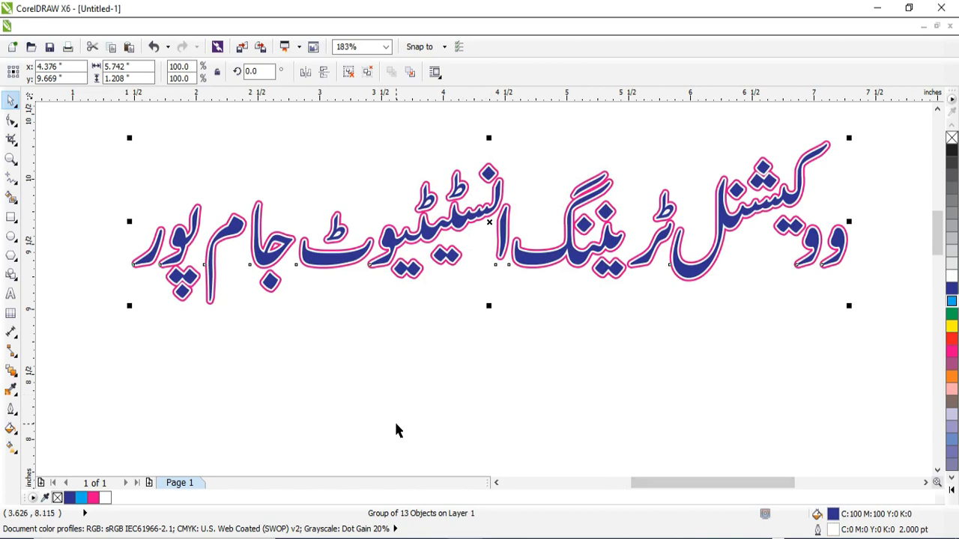
Step: Add the artistic text COMPUTER APPLICATION below the Urdu title
click(11, 296)
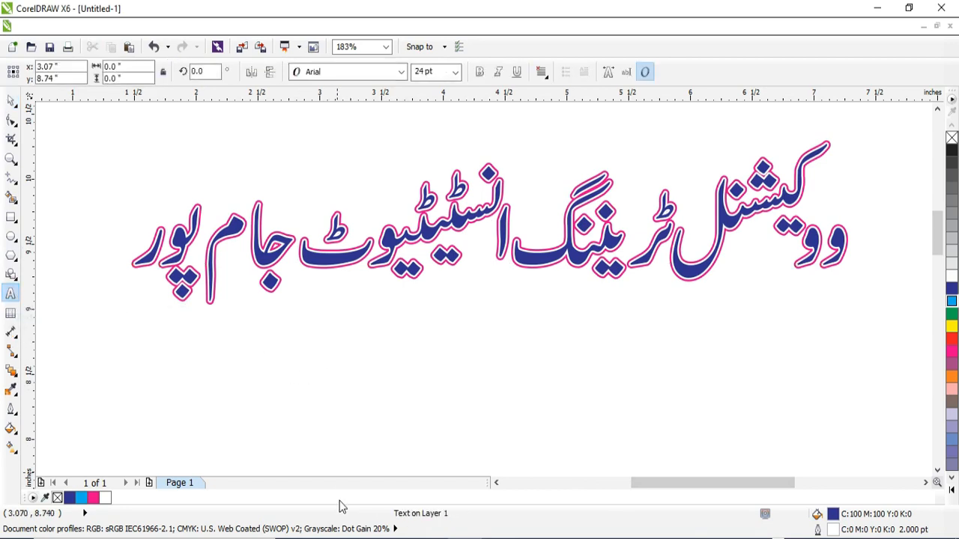
text(COMPUTER)
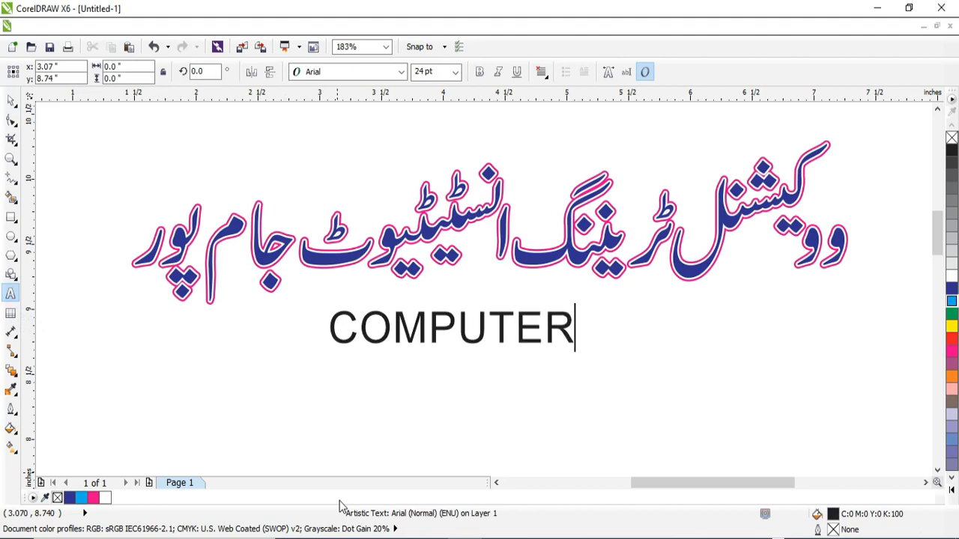
text( APPLICATION)
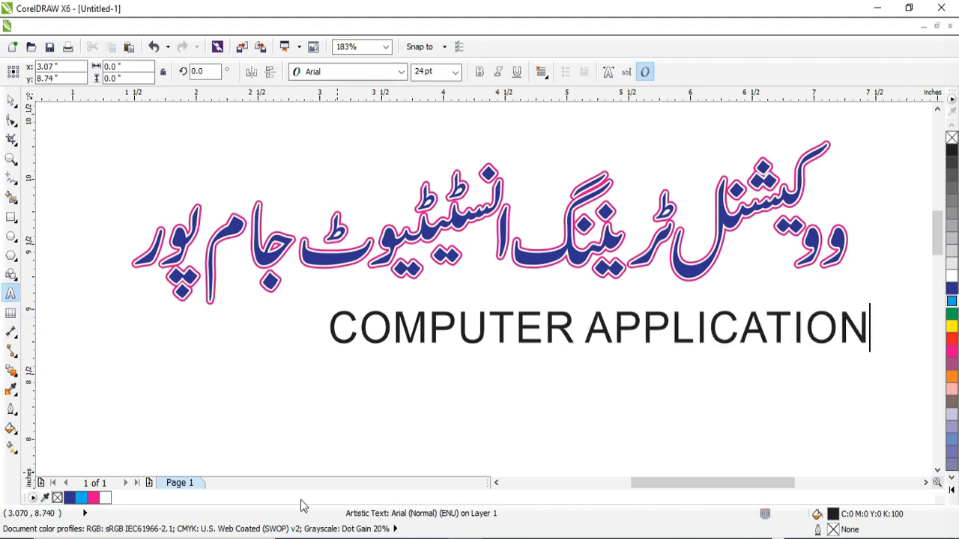
Step: Set the COMPUTER APPLICATION text in Arial Black and move it slightly down and left beneath the title
click(10, 100)
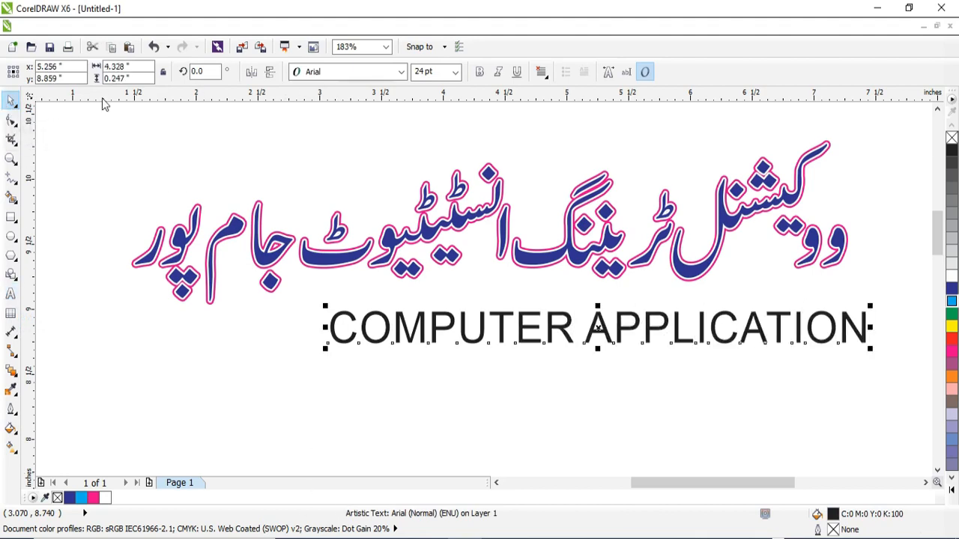
click(401, 72)
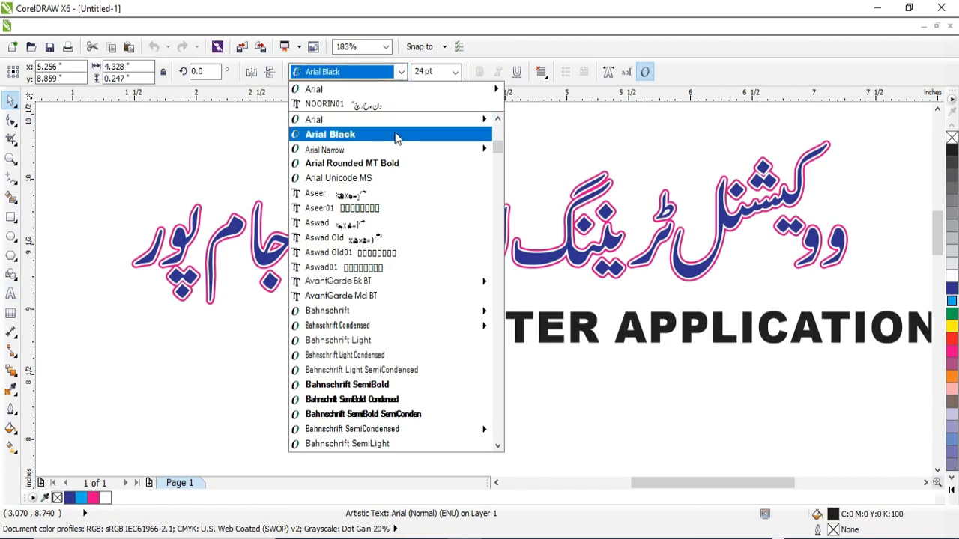
click(396, 137)
drag(638, 324, 573, 344)
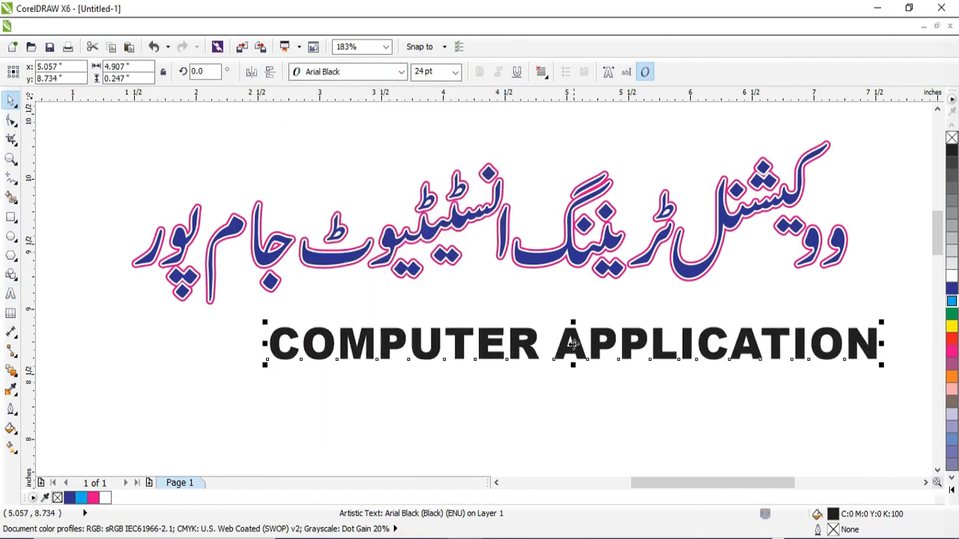
Step: Try the COMPUTER APPLICATION text at 36 pt and shift it left beneath the title
click(455, 72)
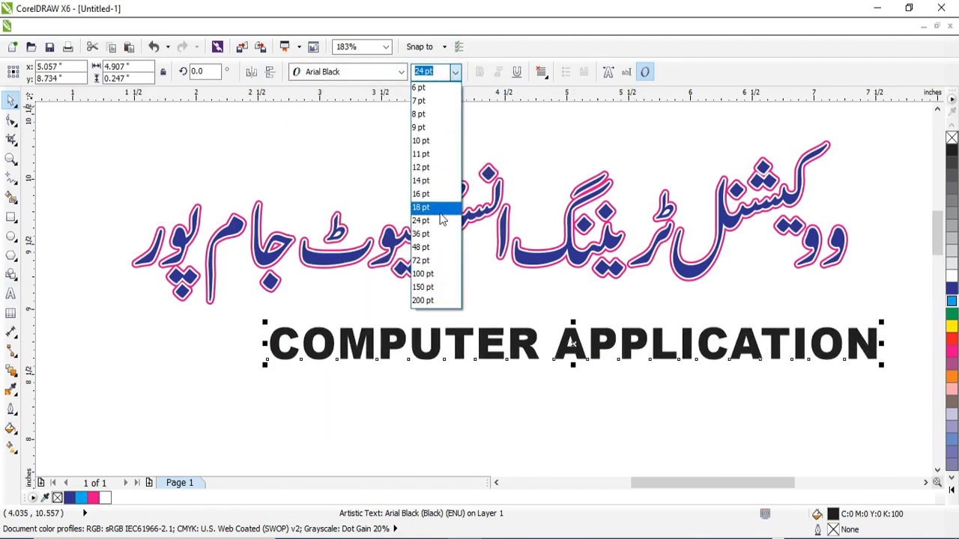
click(433, 234)
drag(729, 334, 500, 344)
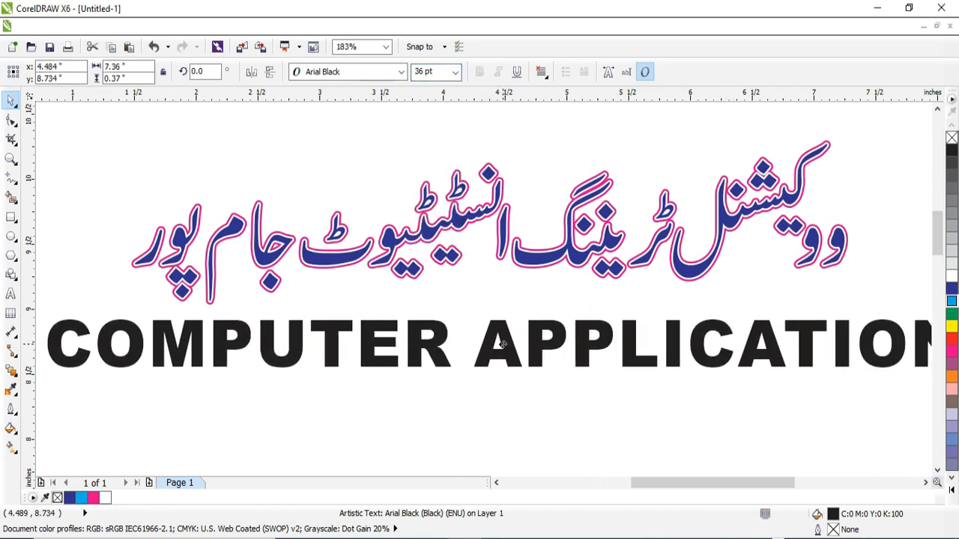
Step: Set the COMPUTER APPLICATION text to 32 pt and position it roughly centred beneath the Urdu title
click(417, 75)
text(32)
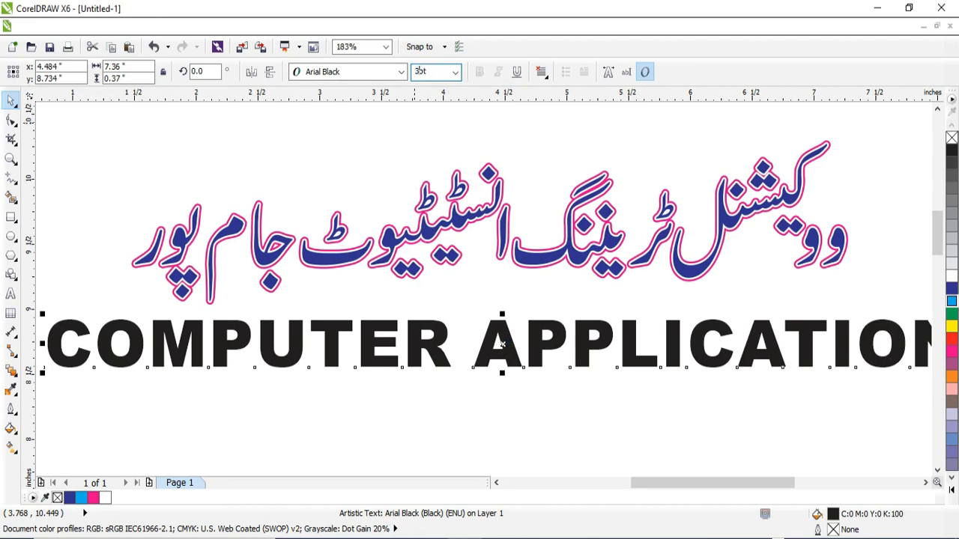
key(Return)
drag(448, 347, 474, 357)
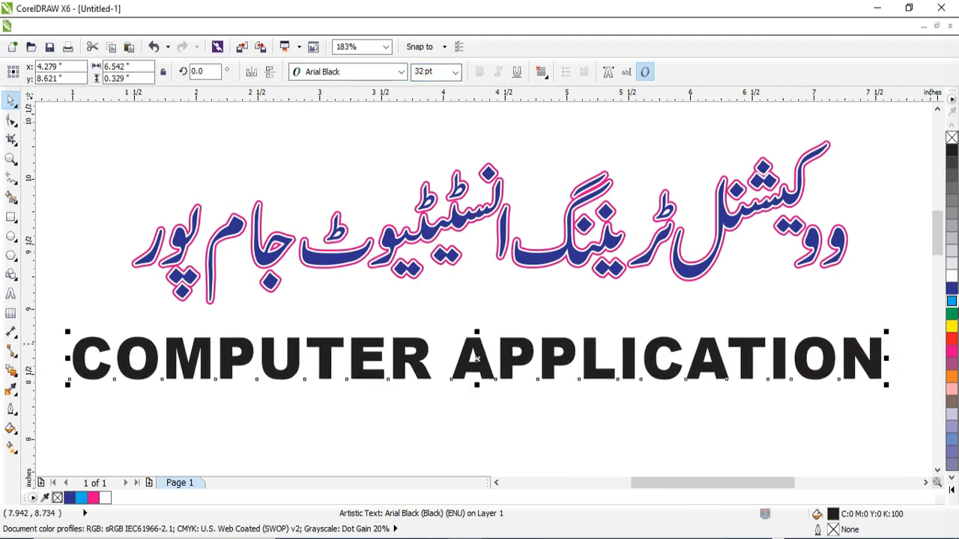
Step: Fill the COMPUTER APPLICATION text with yellow and choose a 2.0 pt white outline for it
click(951, 328)
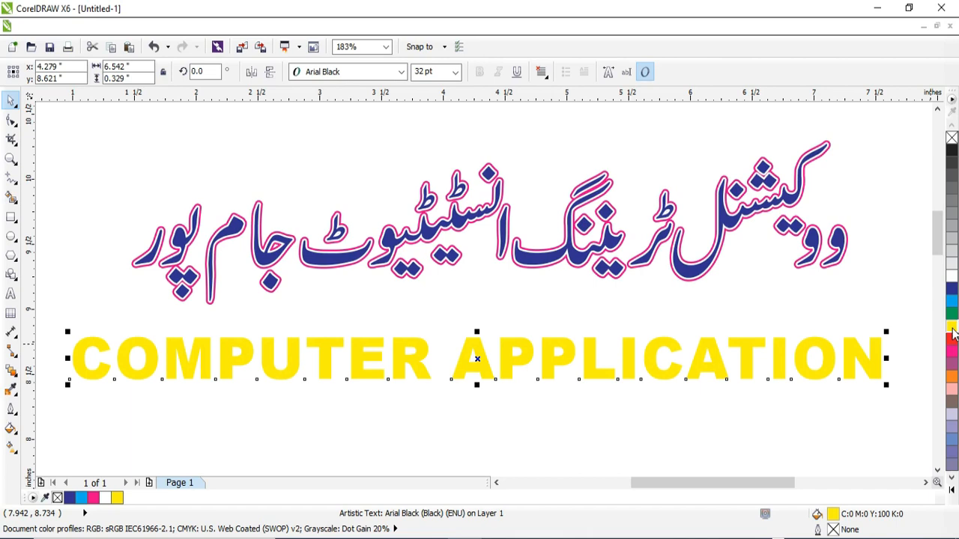
key(F12)
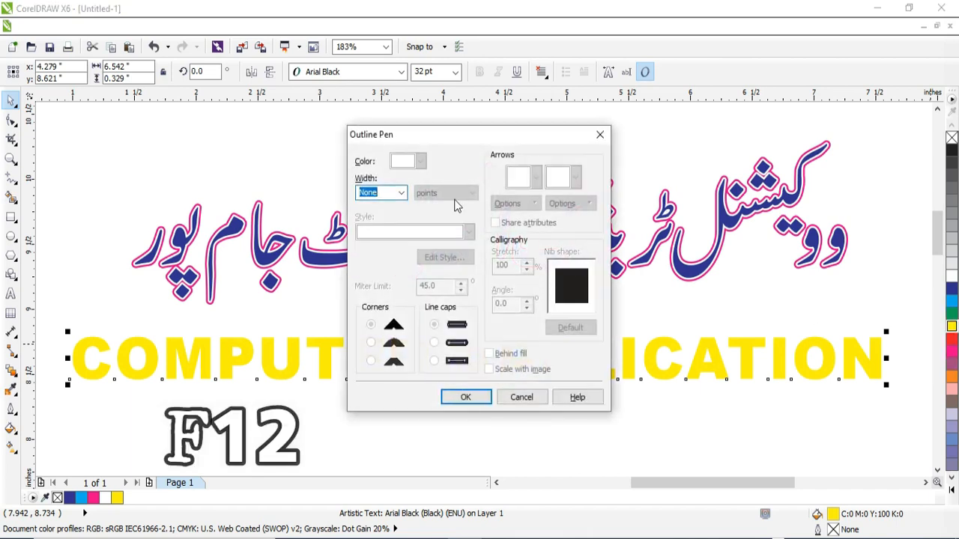
click(402, 192)
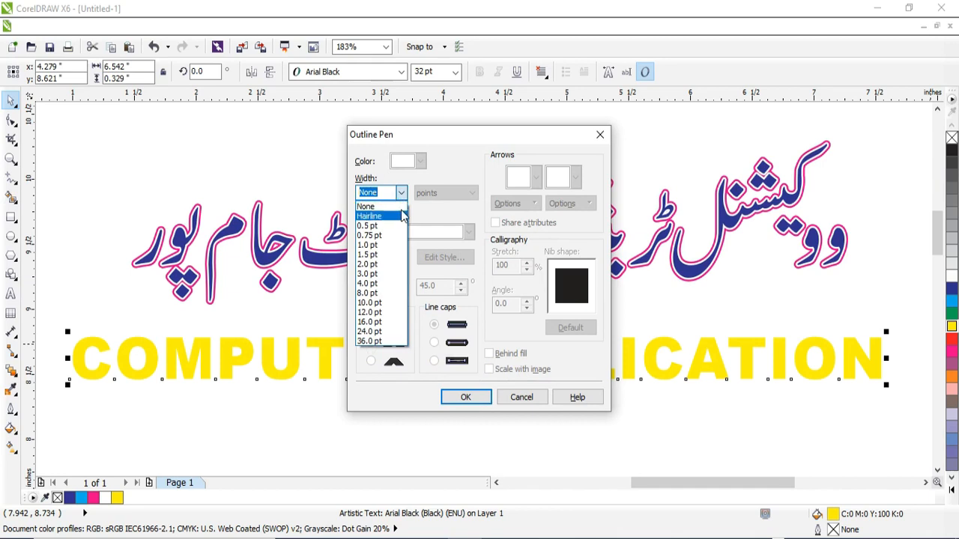
click(389, 265)
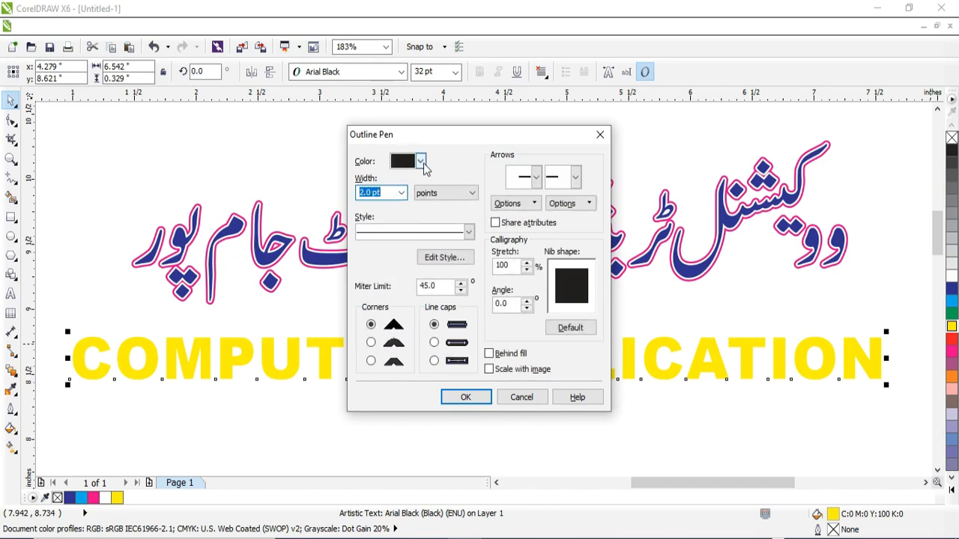
click(422, 162)
click(440, 193)
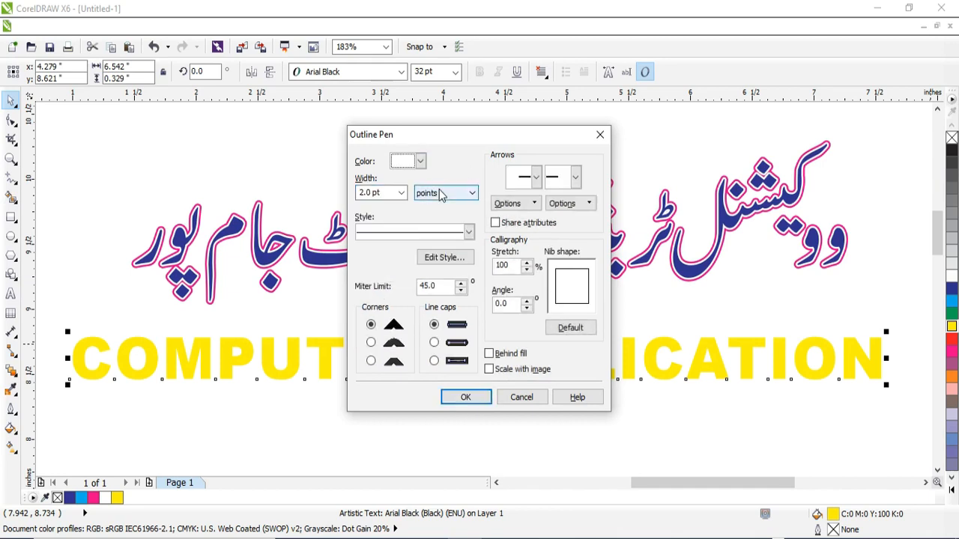
Step: Give the text outline rounded corners and line caps, arrowheads at both ends, and place it behind the fill
click(372, 343)
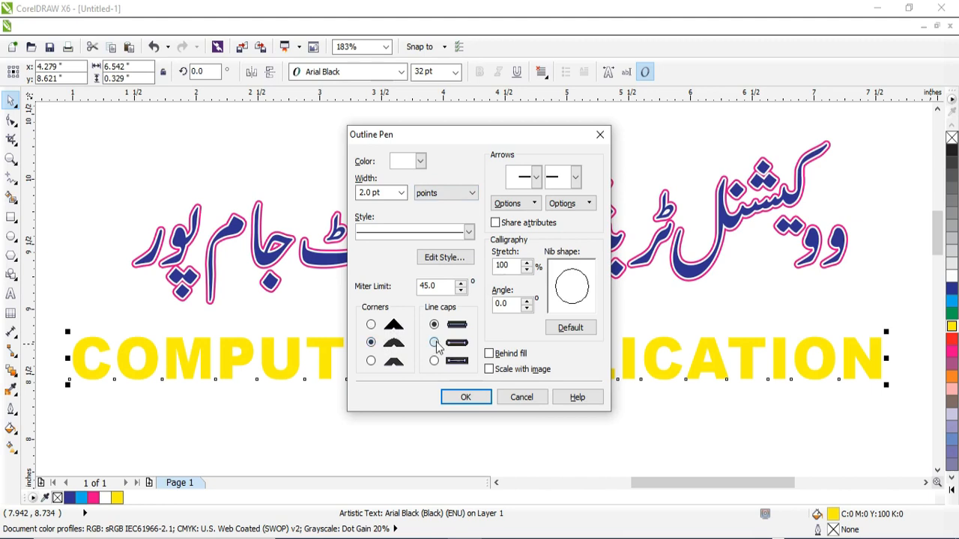
click(434, 343)
click(535, 177)
click(525, 244)
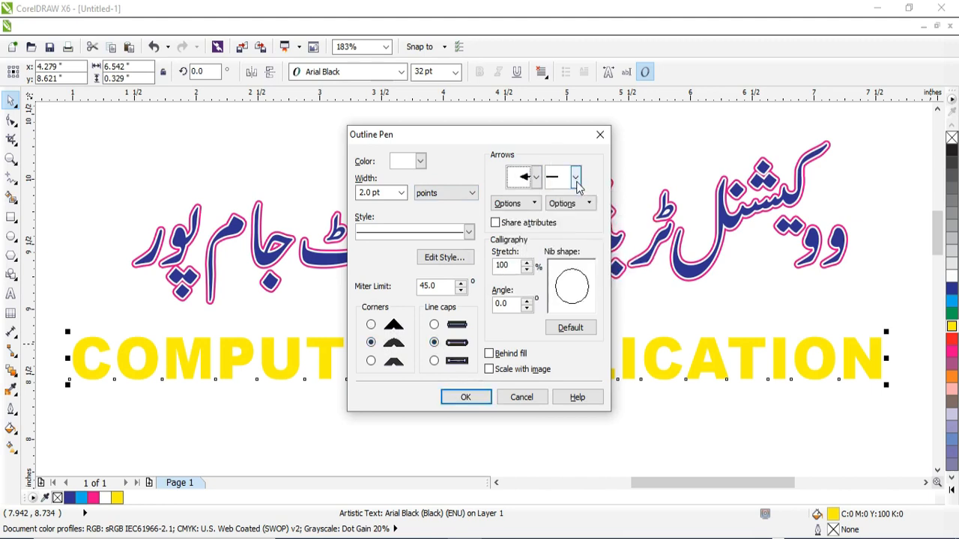
click(575, 177)
click(548, 256)
click(494, 359)
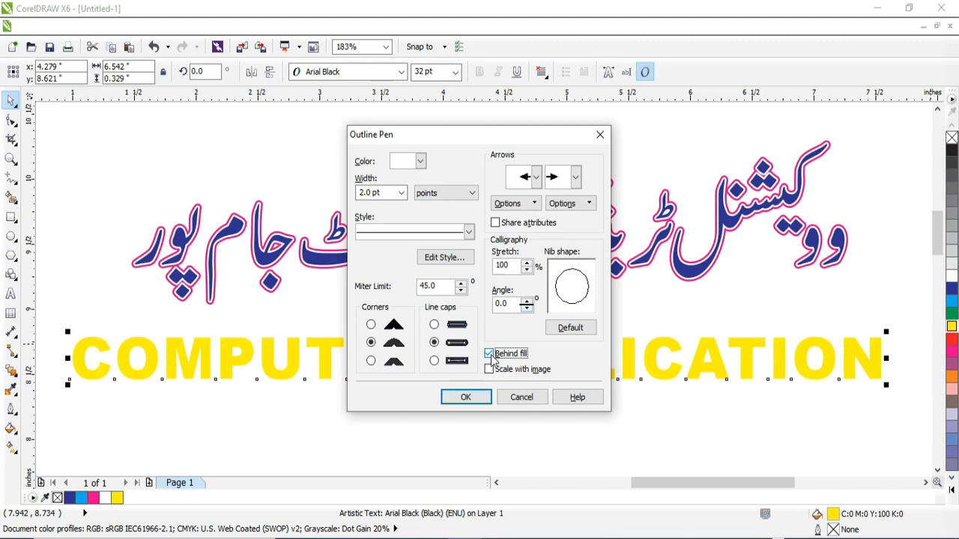
click(475, 397)
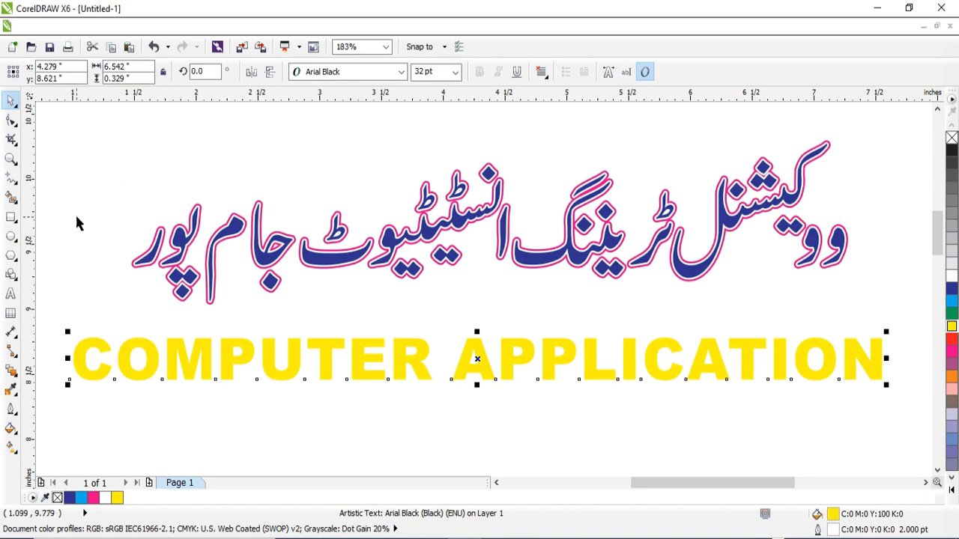
Step: Draw a rectangle about 6.83 by 0.64 inches around COMPUTER APPLICATION, fill it magenta and send it to the back
click(14, 219)
drag(51, 320, 895, 403)
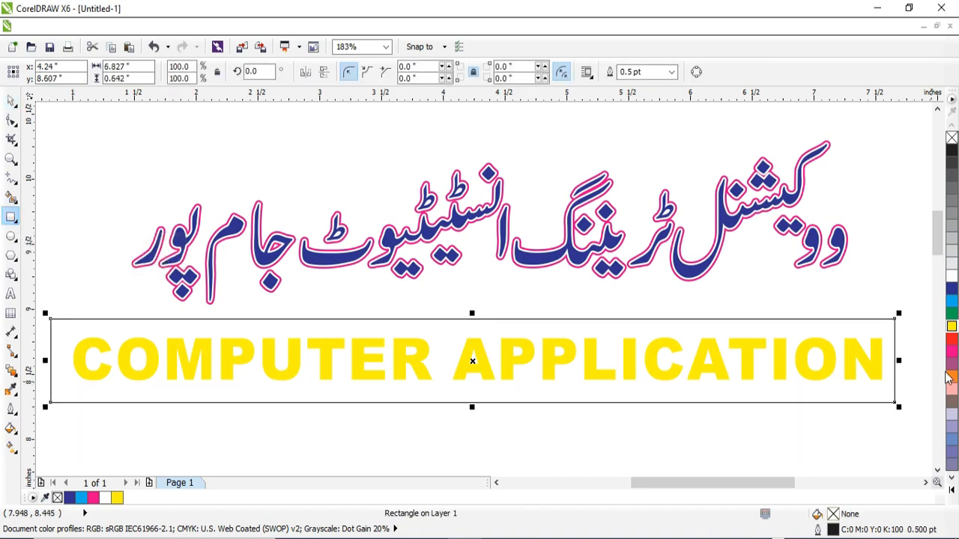
click(951, 351)
key(shift+Page_Down)
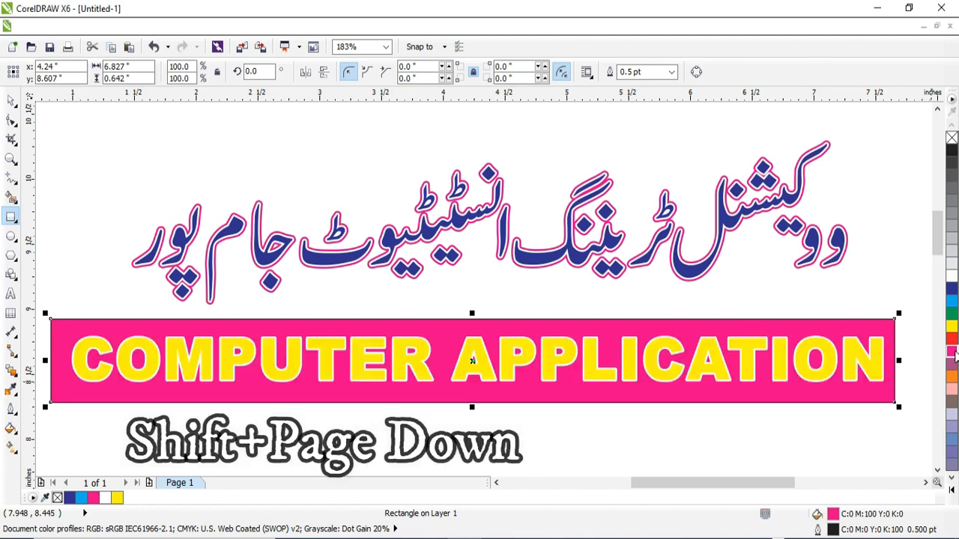
key(space)
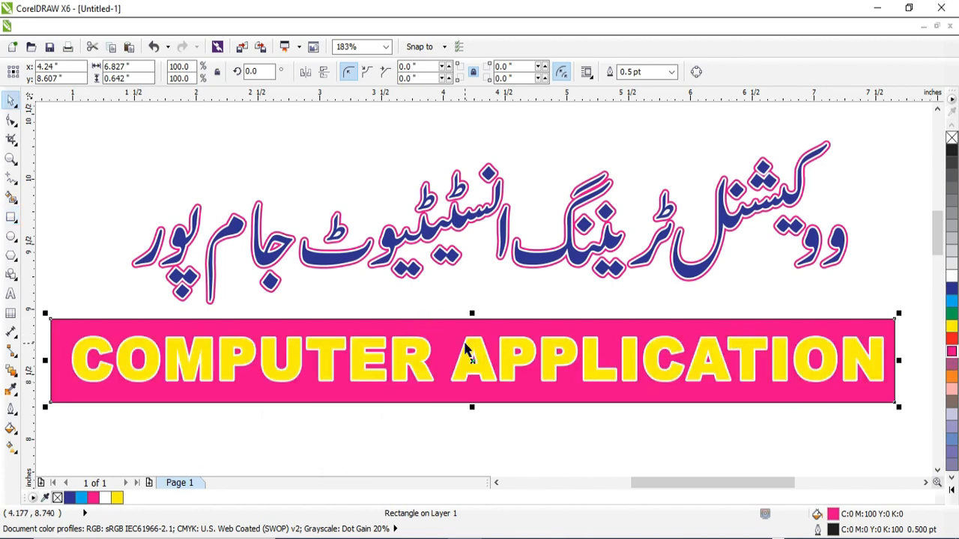
Step: Change the outline of the COMPUTER APPLICATION text to 4.0 pt black
click(465, 353)
key(F12)
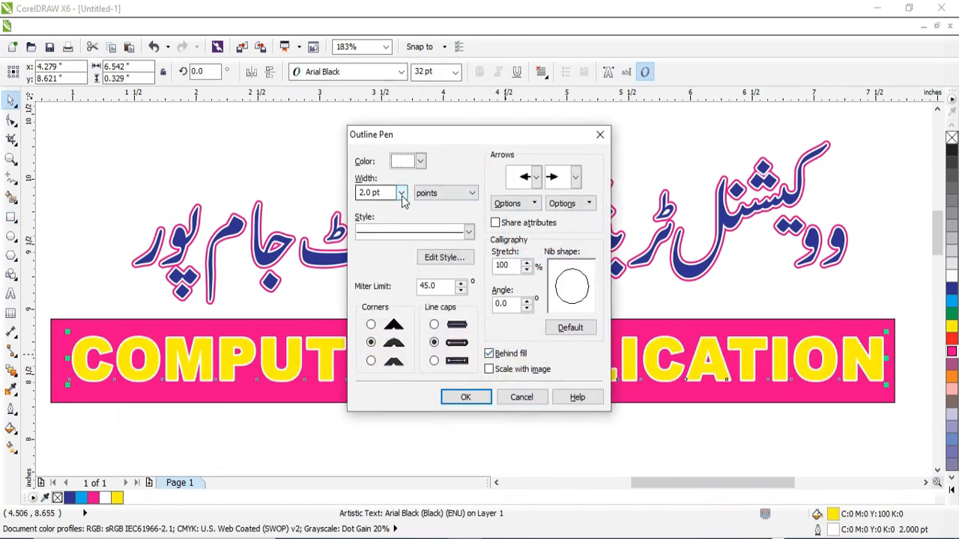
click(401, 193)
click(379, 285)
click(420, 161)
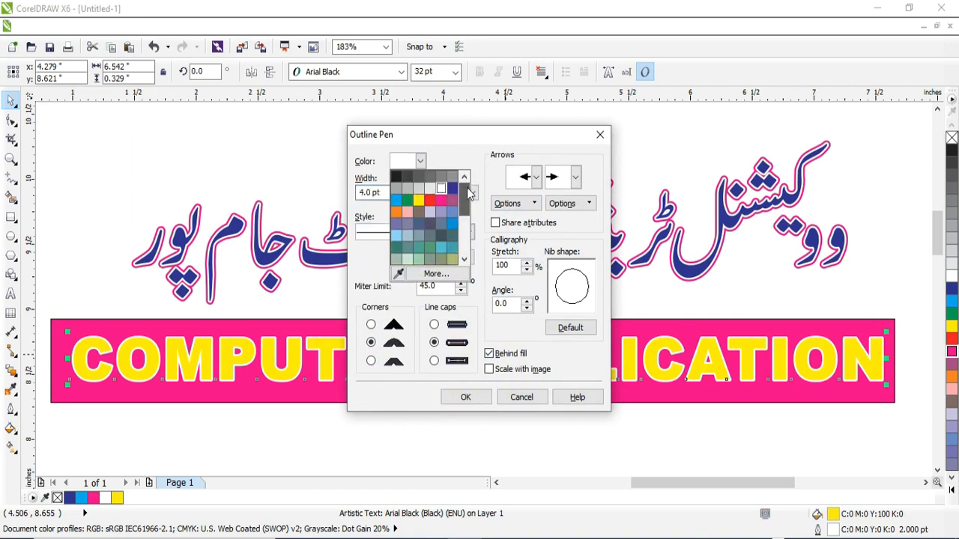
click(395, 177)
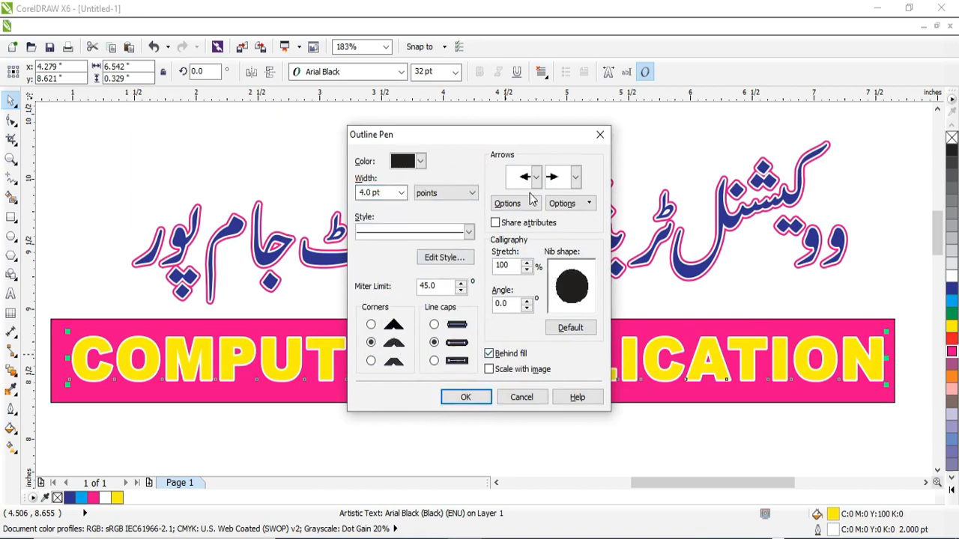
click(472, 397)
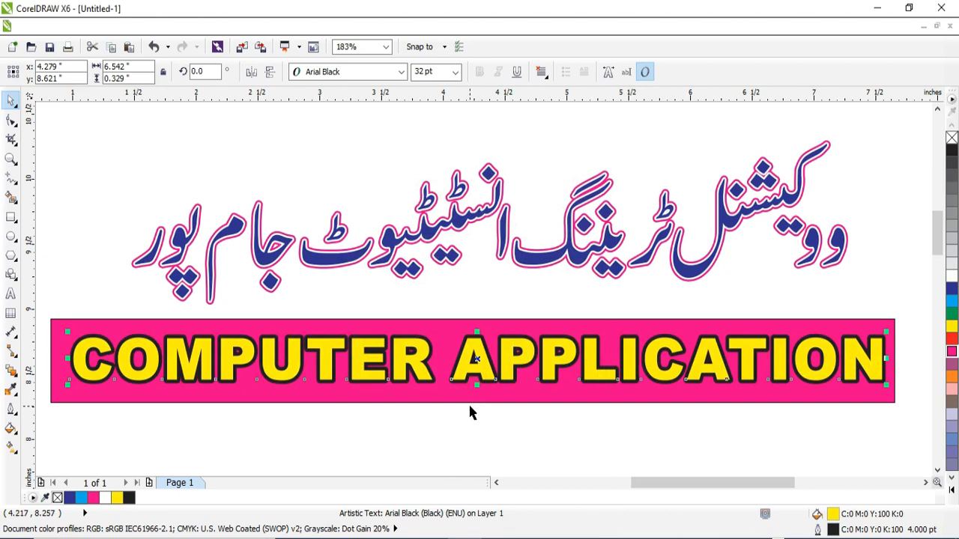
Step: Delete the magenta rectangle behind the COMPUTER APPLICATION text
click(470, 412)
click(463, 397)
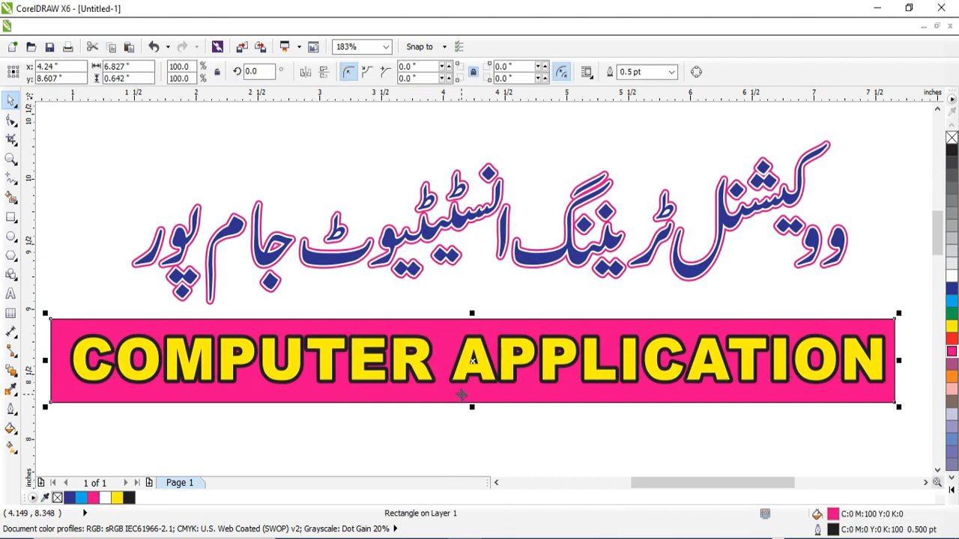
key(Delete)
Step: Select the COMPUTER APPLICATION text and move it slightly down and right, to about X 4.36, Y 8.51 inches
click(436, 357)
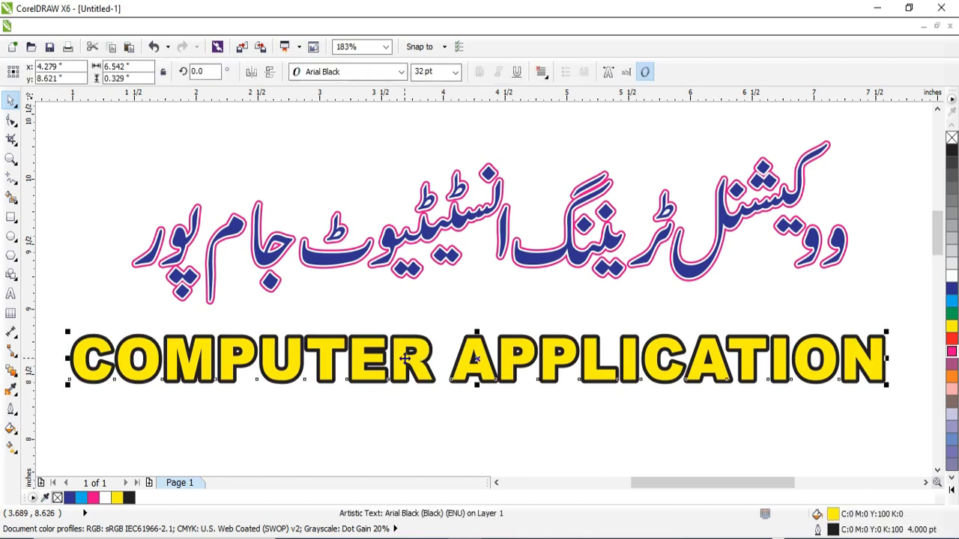
click(409, 410)
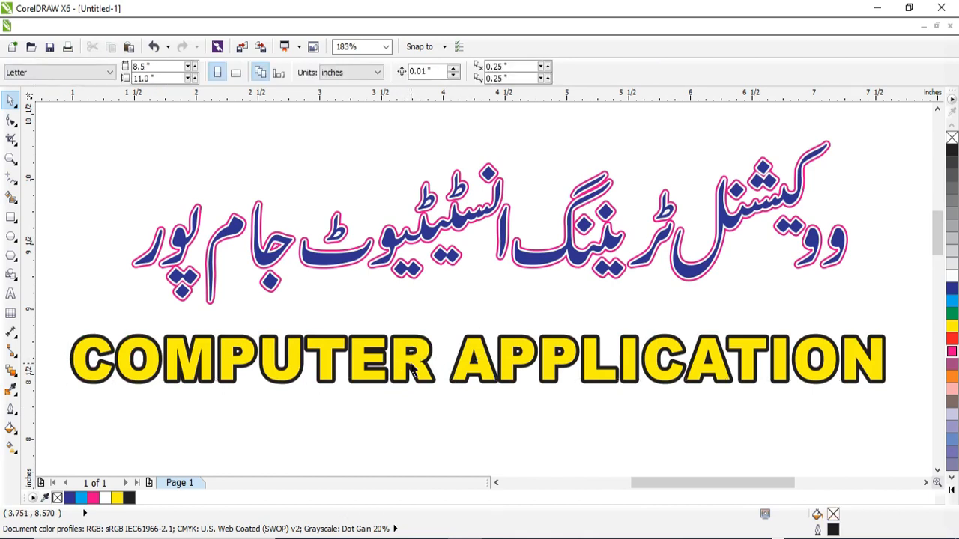
click(410, 362)
click(407, 411)
mouse_move(404, 362)
mouse_down()
mouse_move(404, 389)
mouse_move(412, 372)
mouse_up()
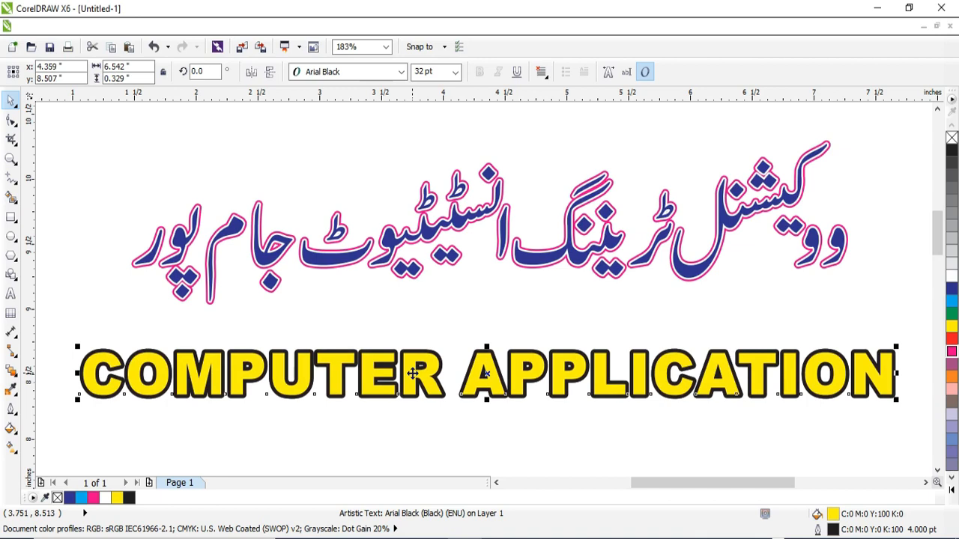
Step: Change the outline of the COMPUTER APPLICATION text to 2.0 pt white
key(F12)
click(402, 193)
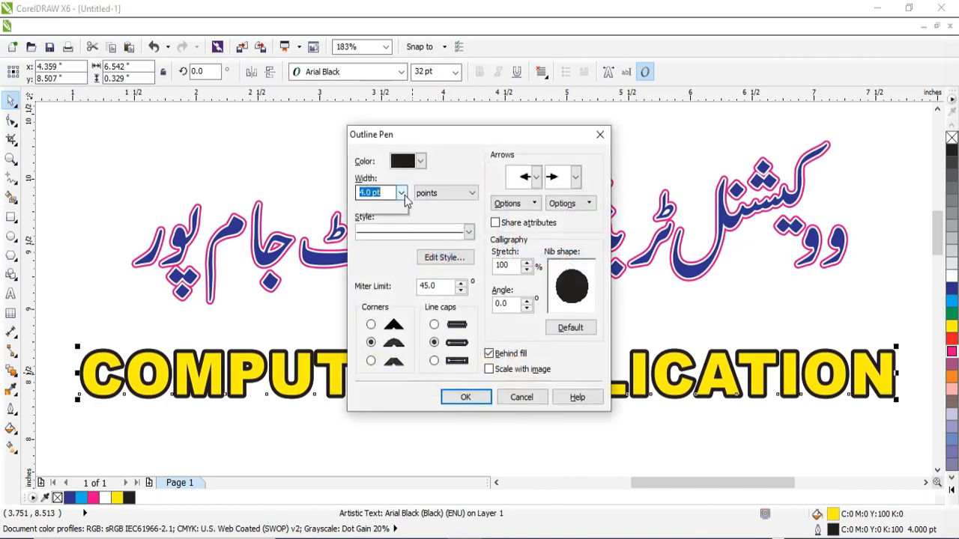
click(384, 263)
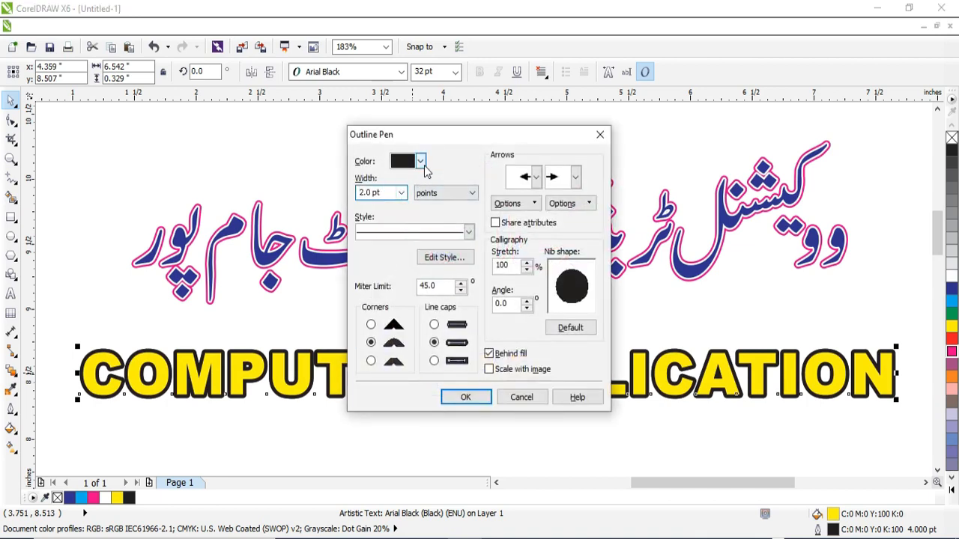
click(420, 161)
click(442, 193)
click(454, 398)
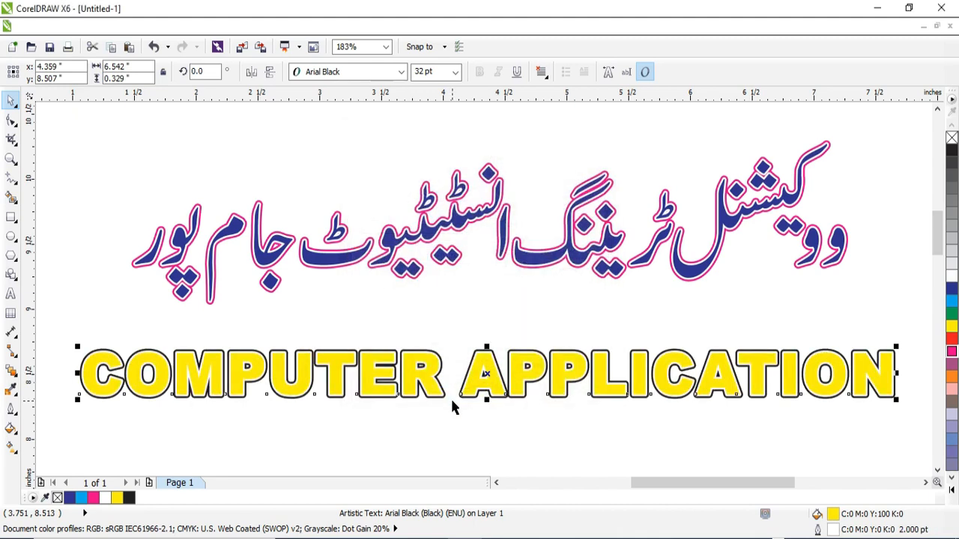
Step: Draw a rectangle about 6.9 by 0.59 inches around COMPUTER APPLICATION, fill it red and send it to the back
click(11, 217)
drag(54, 332, 907, 410)
click(951, 364)
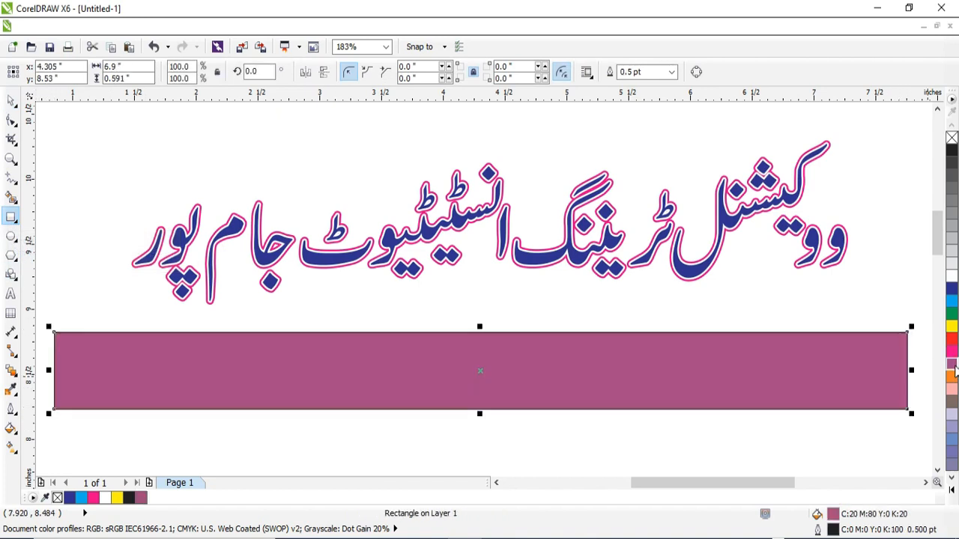
key(shift+Page_Down)
click(951, 339)
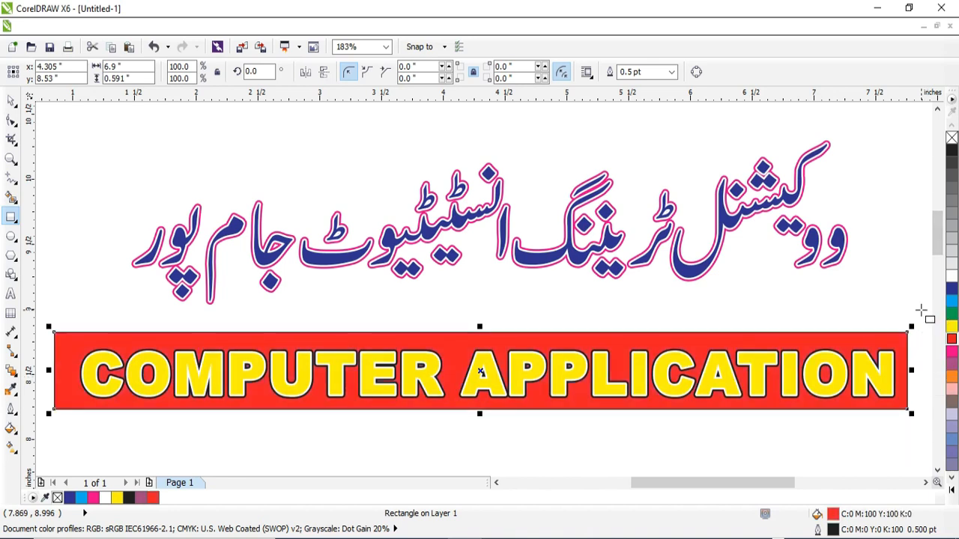
click(11, 100)
click(315, 314)
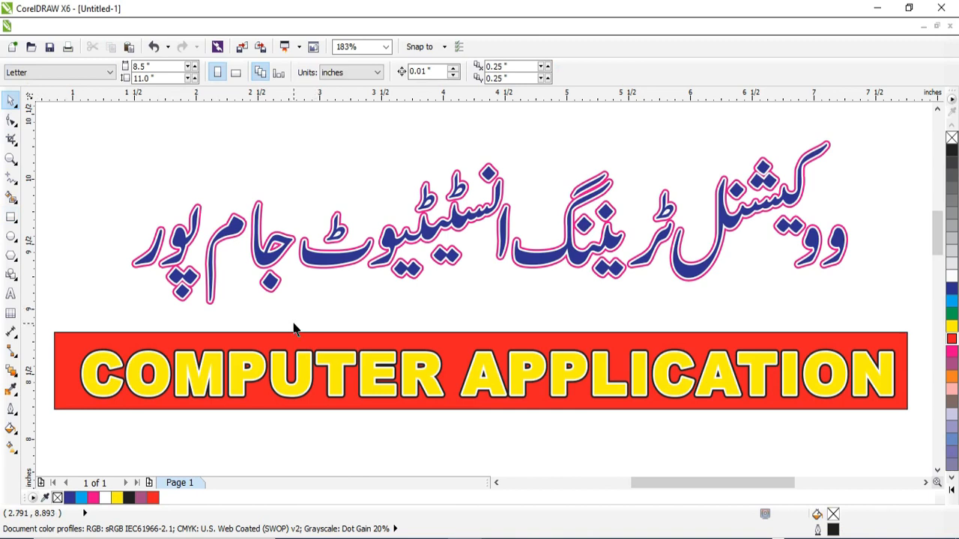
Step: Group the red rectangle with the COMPUTER APPLICATION text, and group the layers of the Urdu title together
drag(45, 323, 873, 424)
click(372, 72)
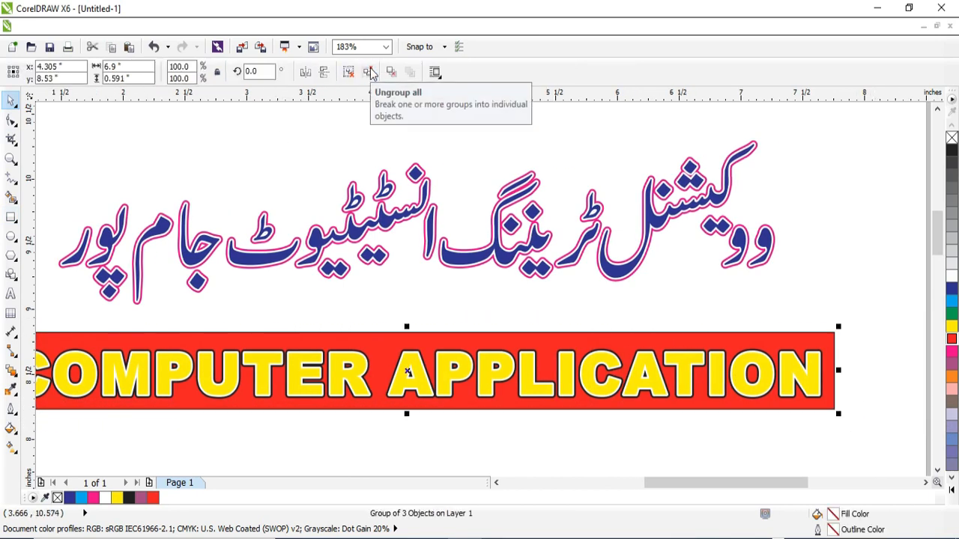
drag(497, 236, 502, 184)
key(ctrl+z)
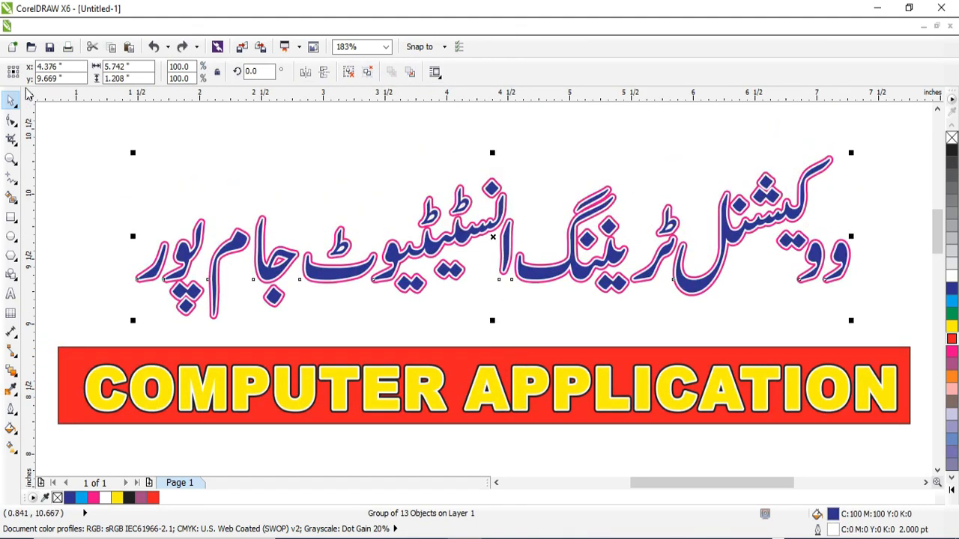
drag(48, 117, 887, 335)
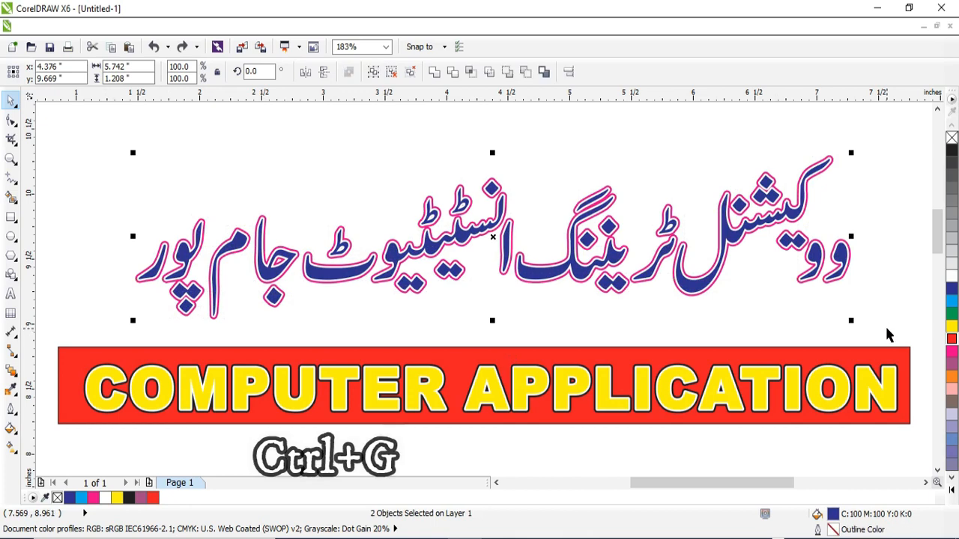
key(ctrl+g)
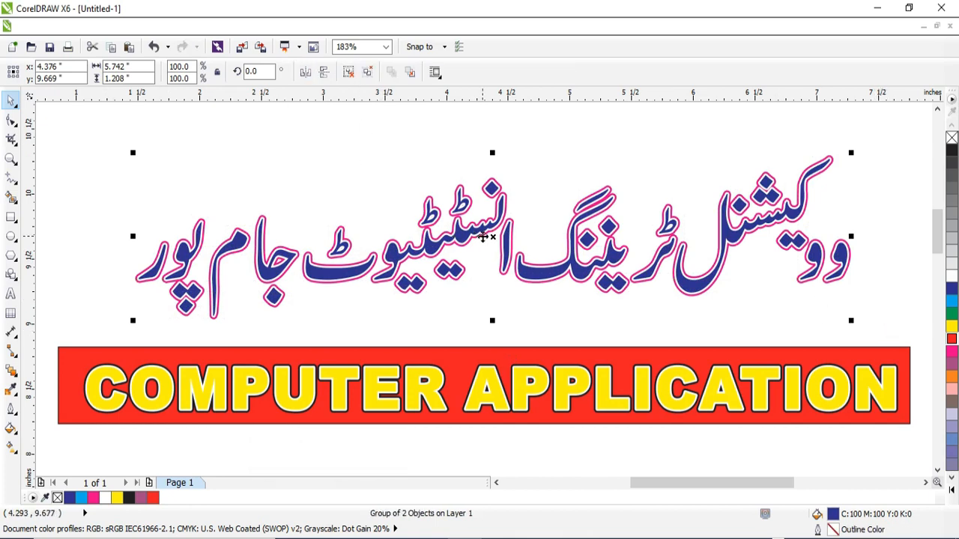
Step: Move the Urdu title and the red banner up, placing the banner at about X 4.45, Y 9.09 inches
drag(490, 237, 505, 144)
drag(503, 374, 521, 302)
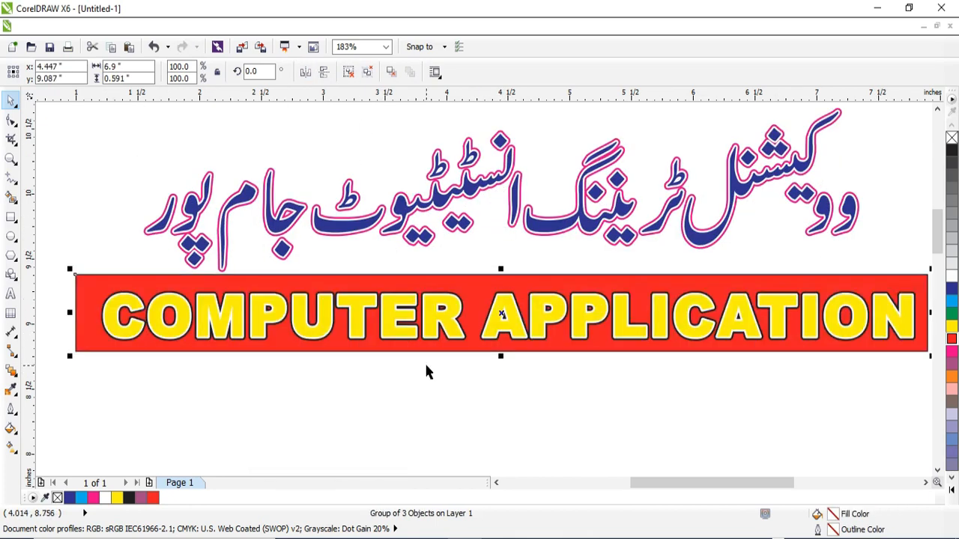
Step: Add the artistic text CA & OP just below the red banner
click(10, 293)
click(219, 383)
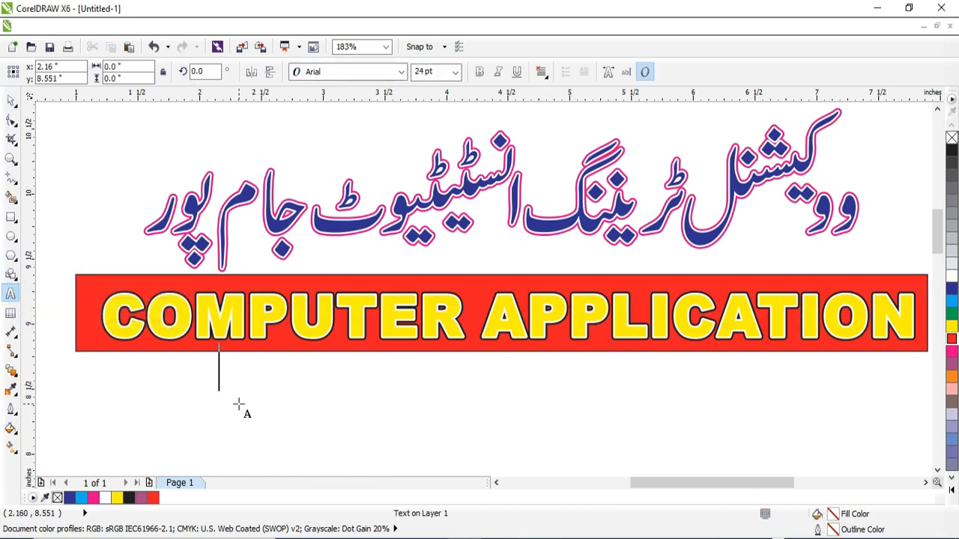
text(CA & op)
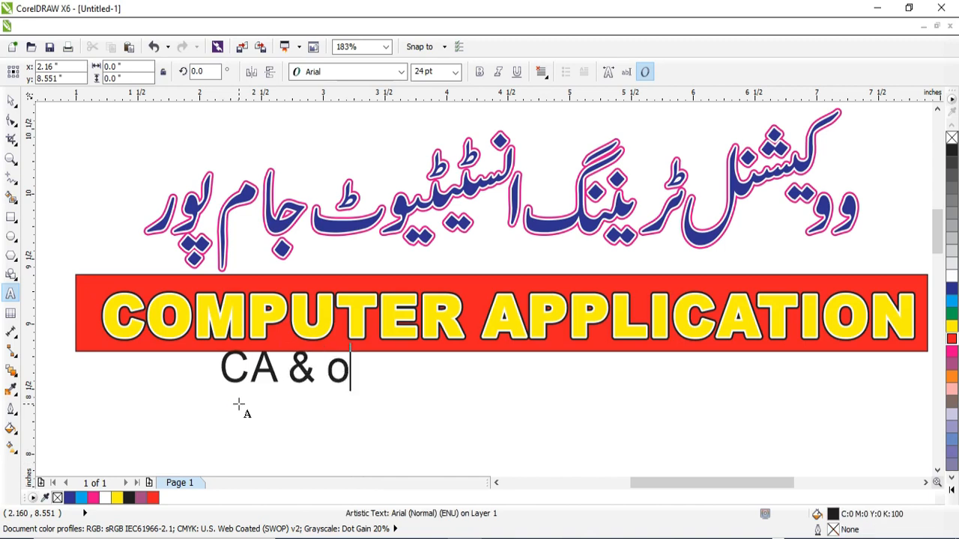
key(BackSpace)
key(BackSpace)
text(OP)
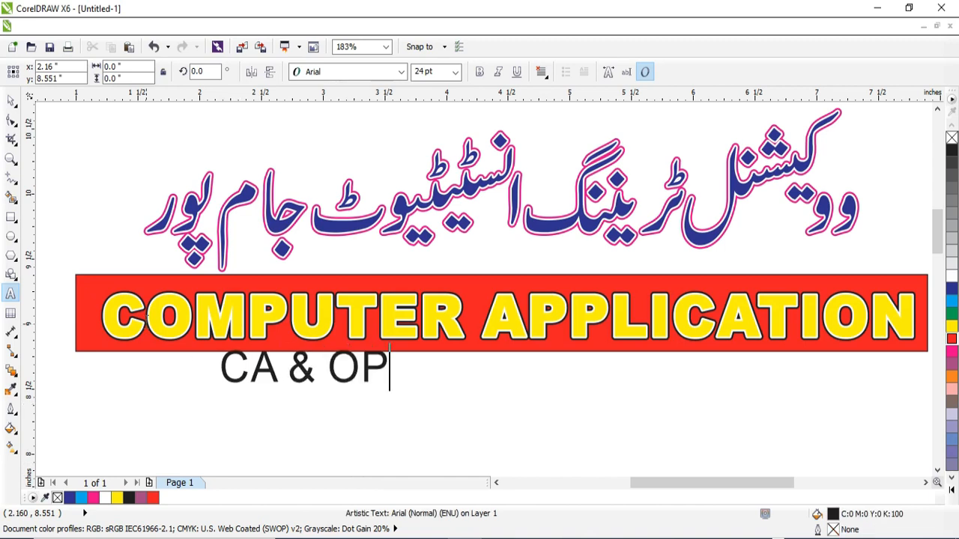
Step: Enlarge the CA & OP text to about 45.8 pt and move it to about X 4.33, Y 8.37 inches
click(10, 100)
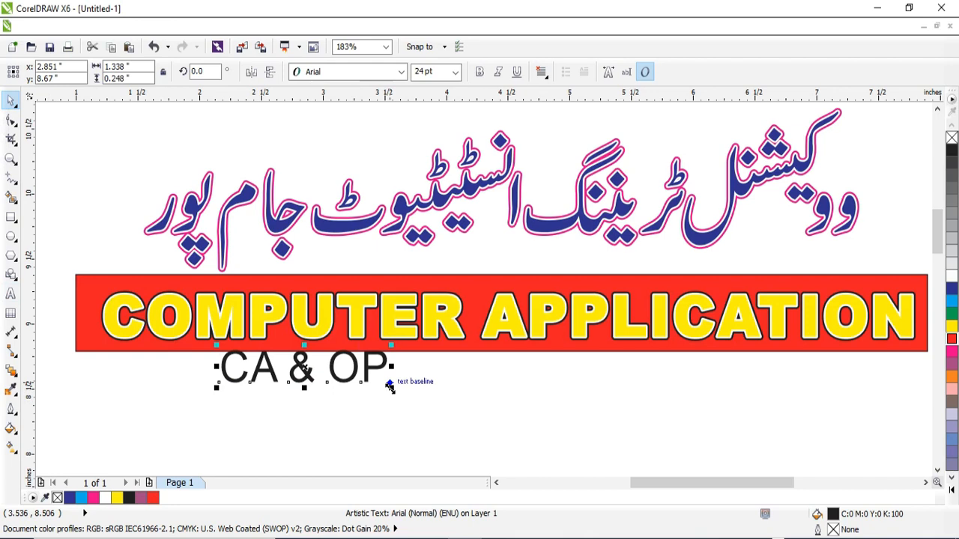
drag(390, 386, 465, 433)
drag(310, 367, 489, 408)
Step: Set the CA & OP text in Bahnschrift SemiBold SemiConden and fill it green
click(401, 71)
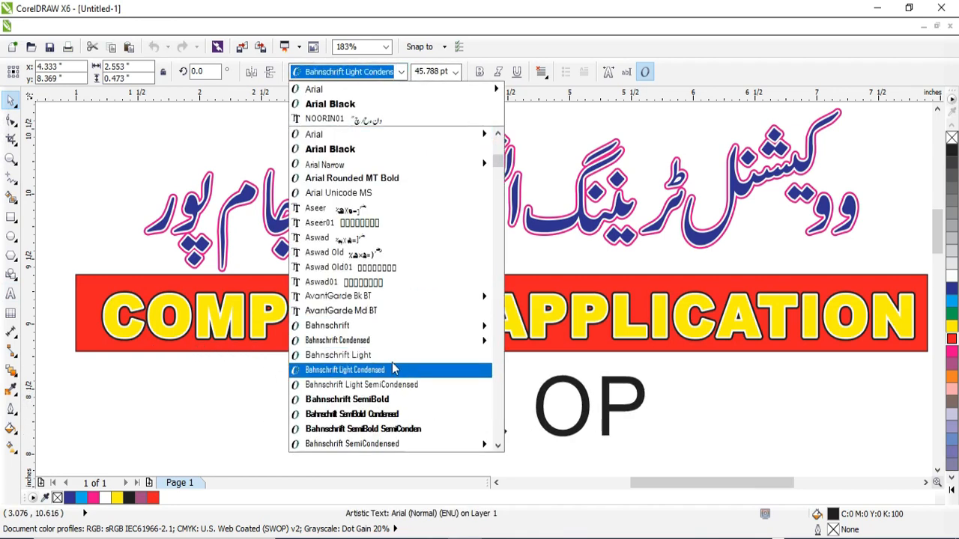
click(376, 429)
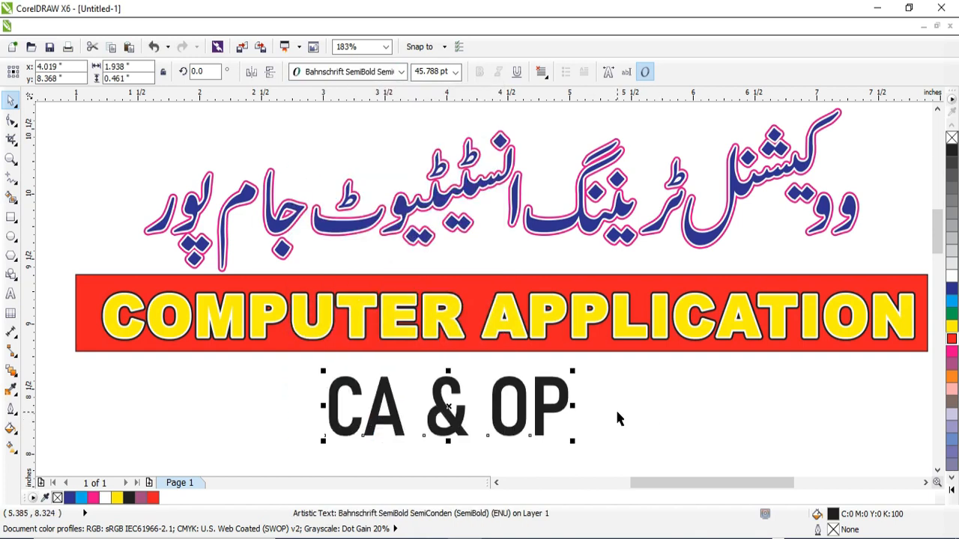
click(952, 315)
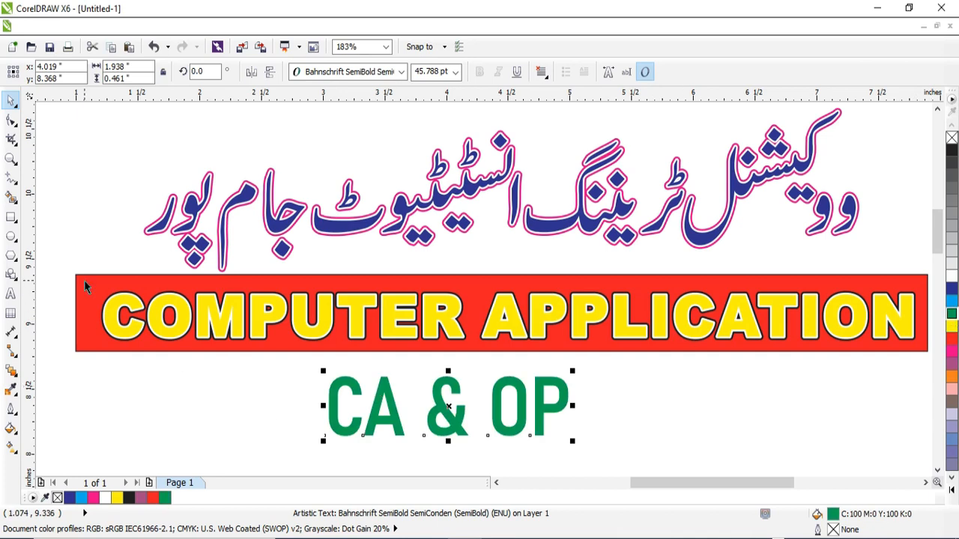
Step: Apply a drop shadow with the Small Glow preset to the CA & OP text
click(13, 375)
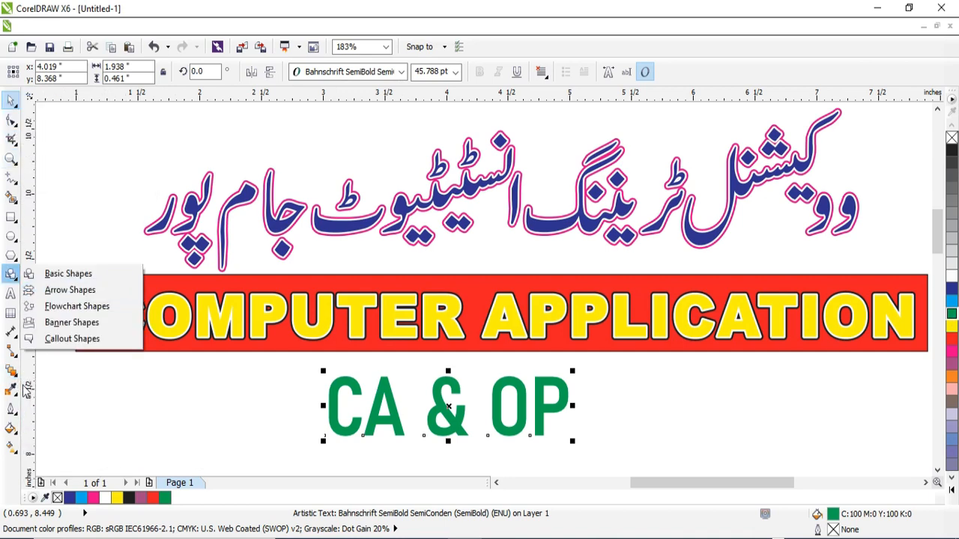
mouse_move(15, 379)
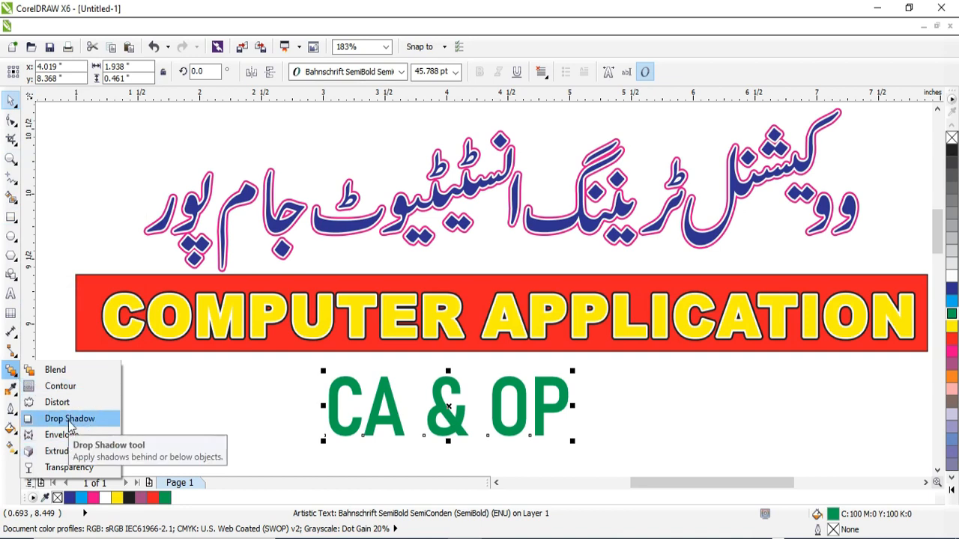
click(69, 419)
click(65, 73)
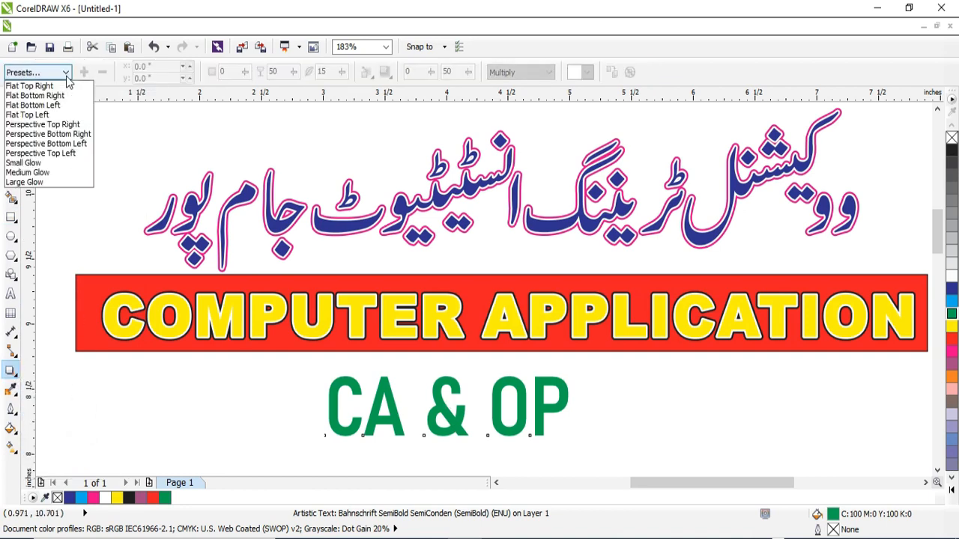
click(63, 166)
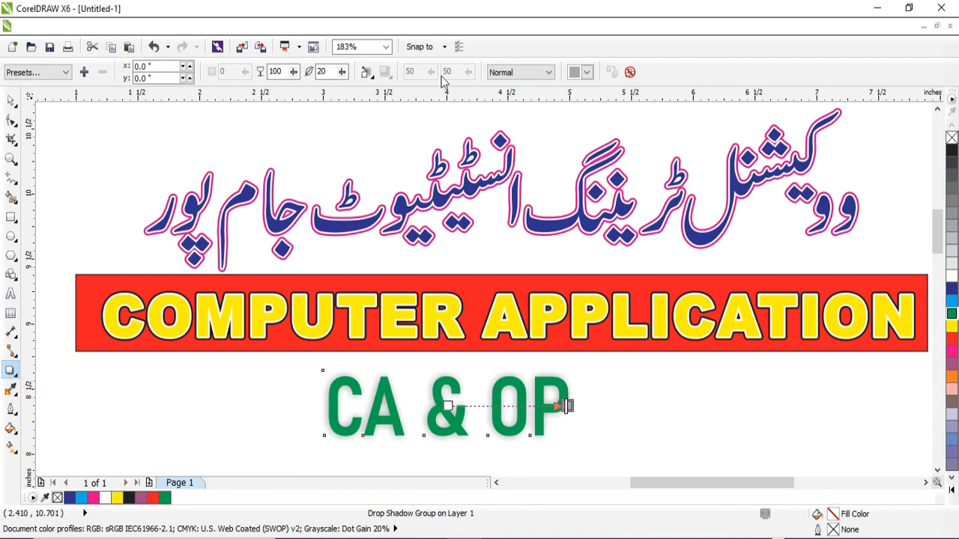
Step: Set the CA & OP shadow's feathering direction to Outside and its feathering edges to Squared
click(370, 74)
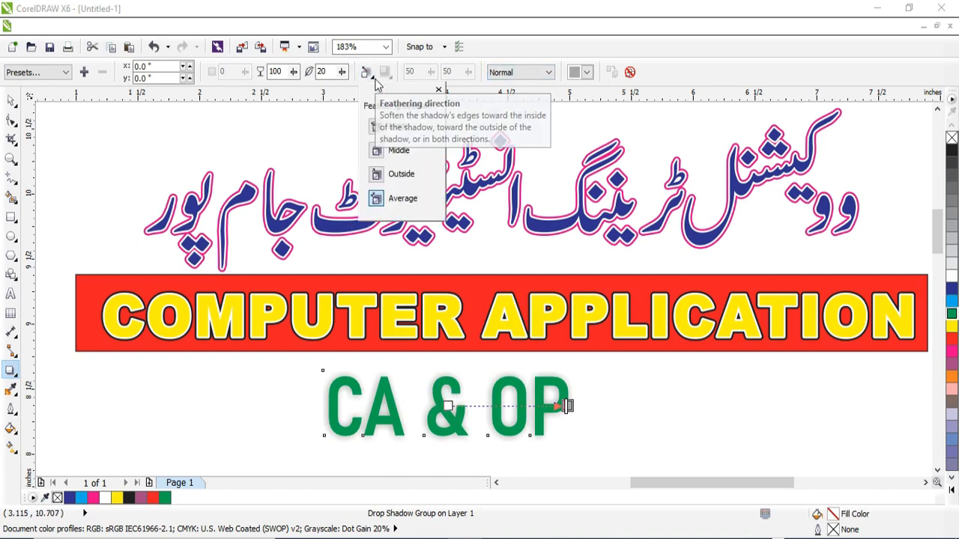
click(380, 175)
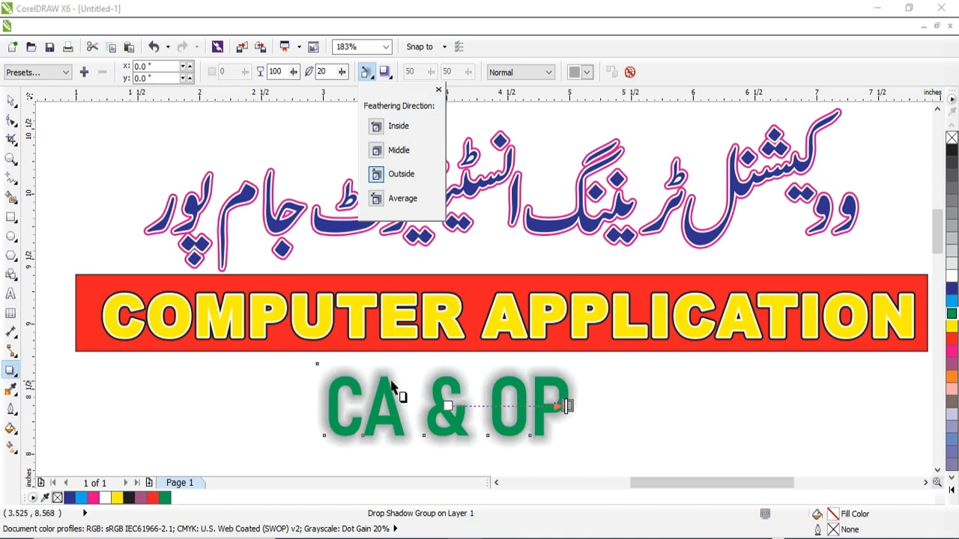
click(387, 74)
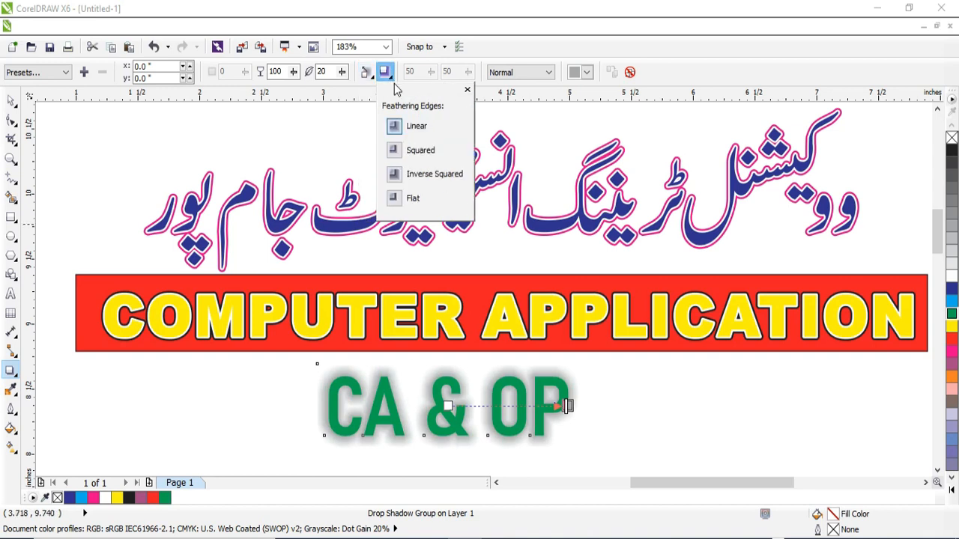
click(395, 151)
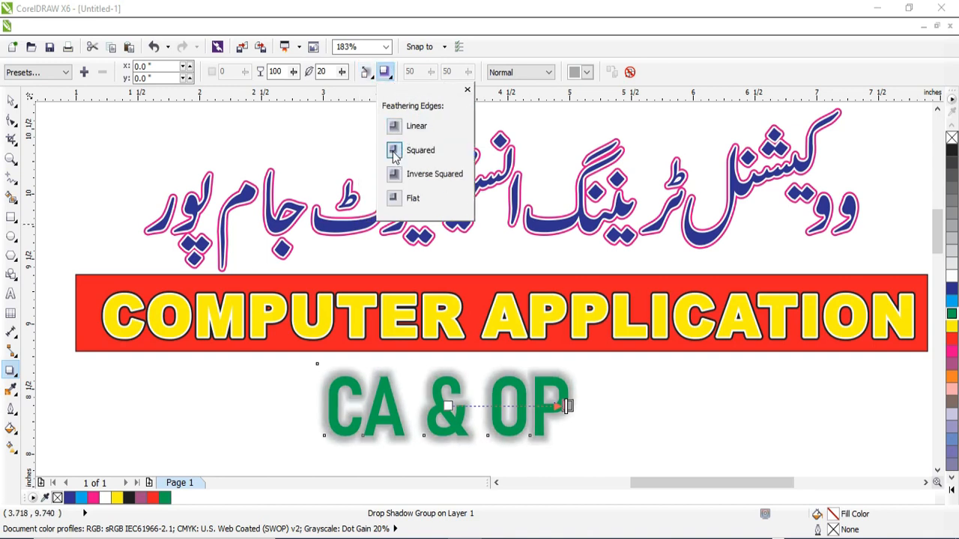
Step: Colour the CA & OP shadow magenta and set its feathering to 10
click(585, 72)
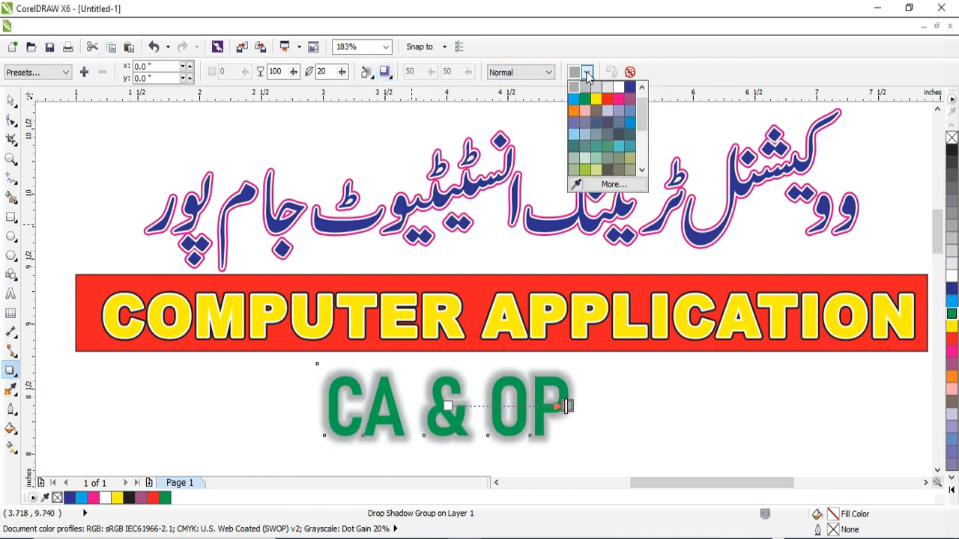
click(615, 100)
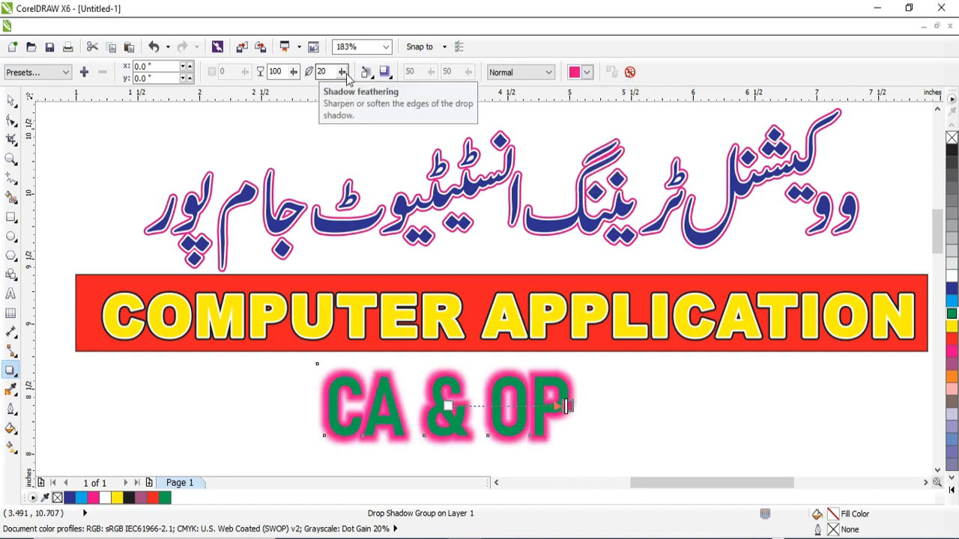
mouse_move(343, 73)
mouse_down()
mouse_move(332, 75)
mouse_move(363, 77)
mouse_move(325, 75)
mouse_up()
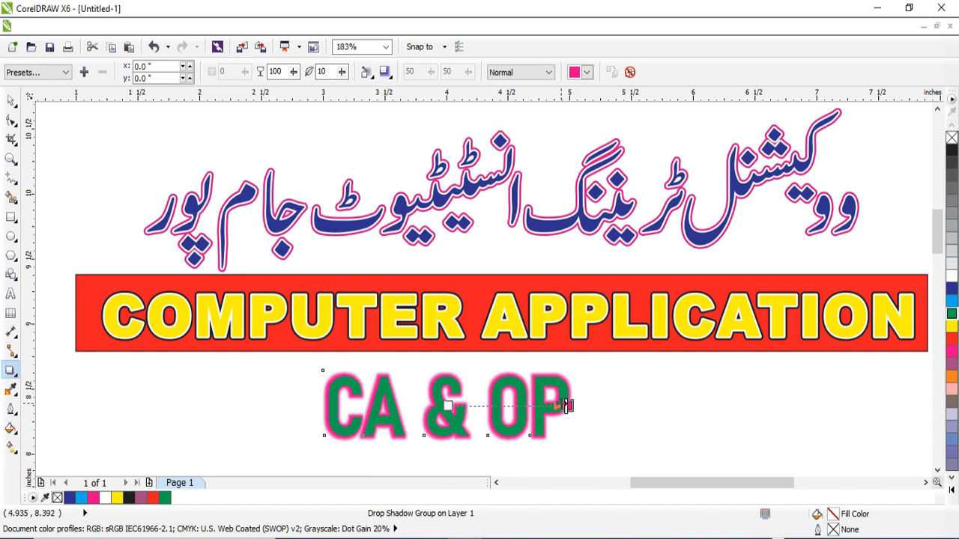
drag(569, 405, 590, 446)
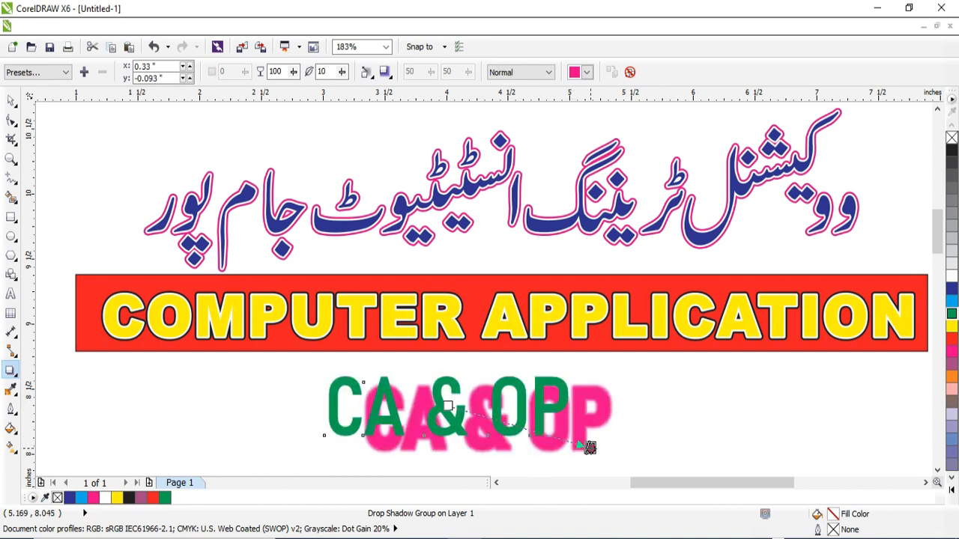
key(ctrl+z)
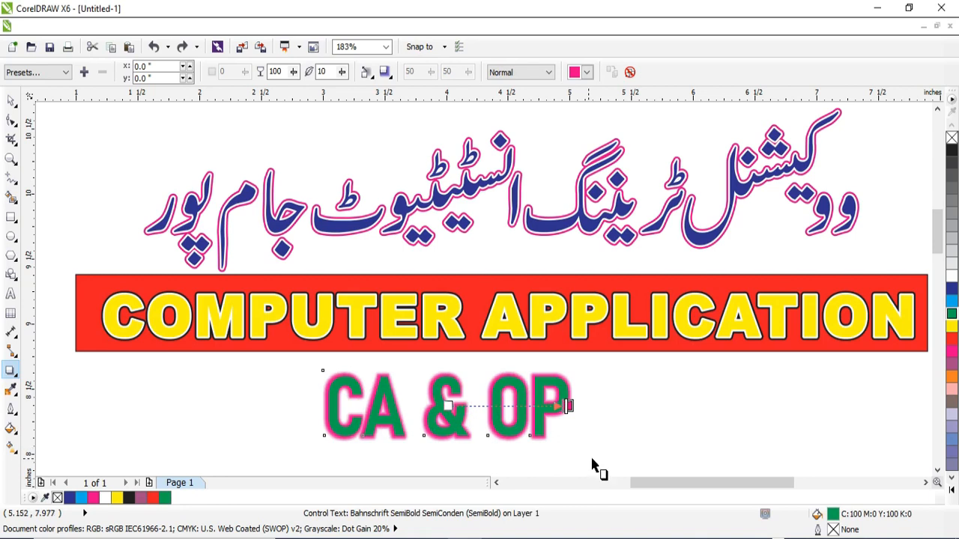
Step: Move the glowing CA & OP text left, beneath the beginning of the word COMPUTER, and deselect it
click(10, 99)
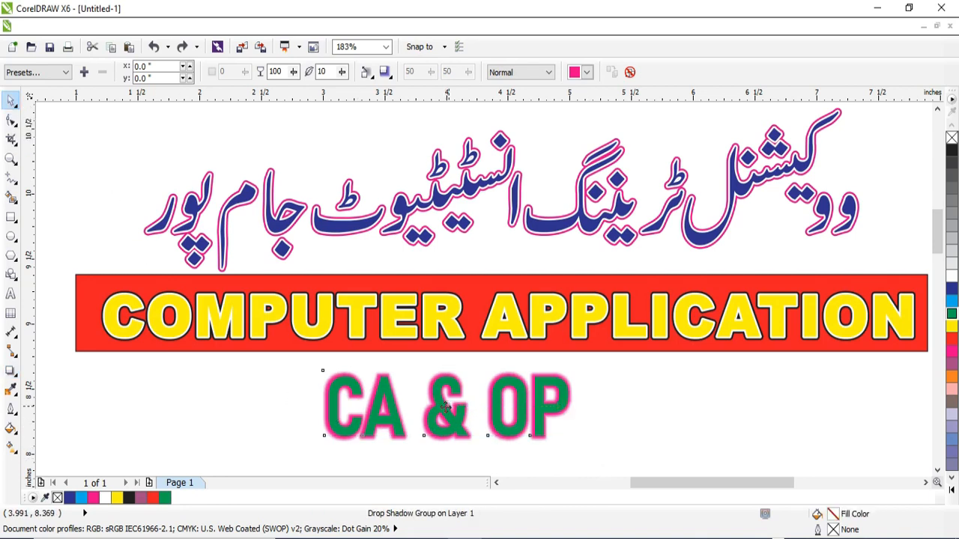
drag(445, 405, 253, 399)
click(472, 424)
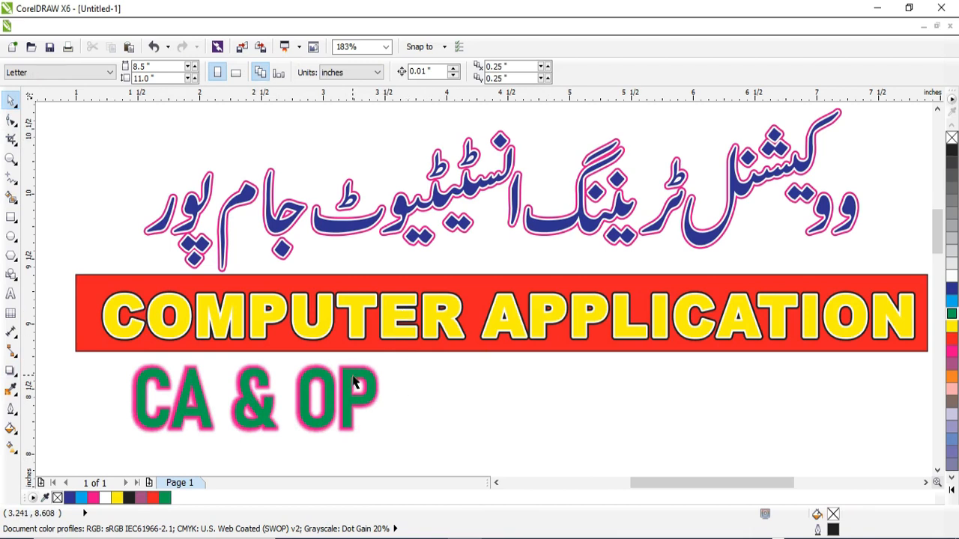
Step: Add the person's name in capitals as artistic text beneath the red banner, beside the CA & OP text
click(10, 294)
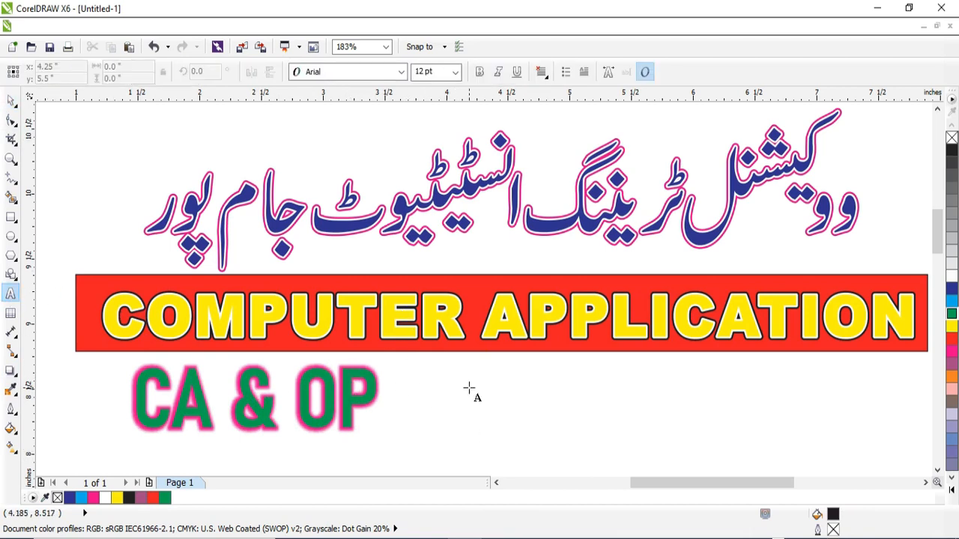
click(450, 392)
text(MEHBOOB)
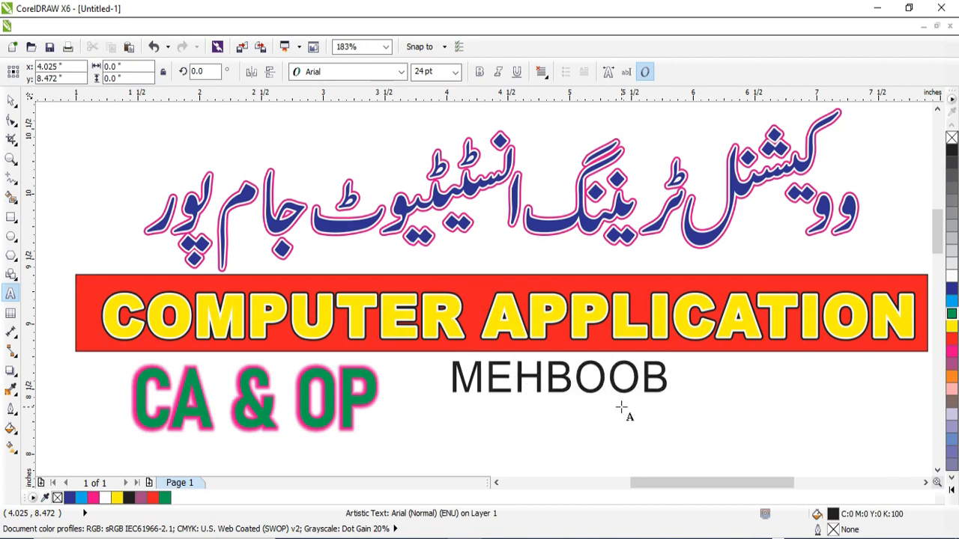
click(10, 100)
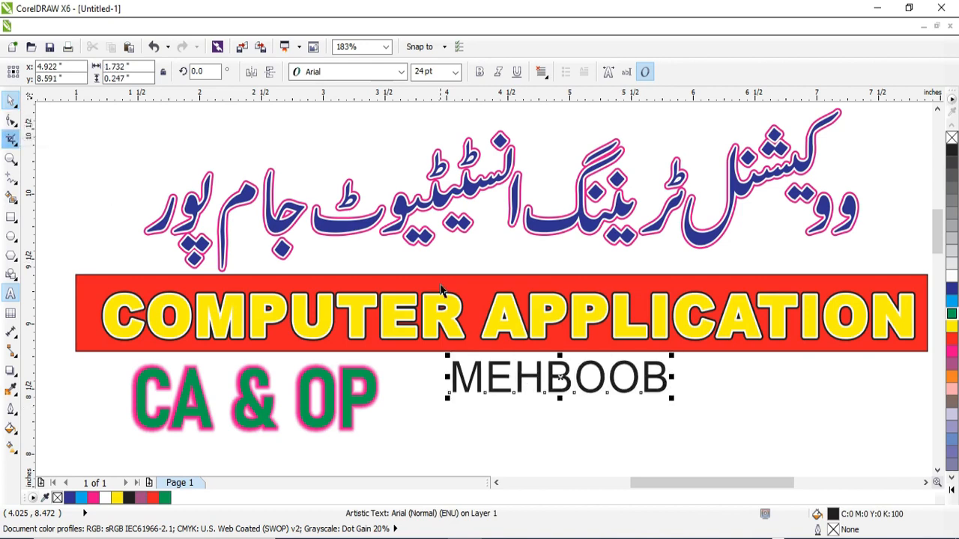
Step: Enlarge the name text to 48 pt and position it beneath the word APPLICATION in the banner
drag(562, 382, 680, 382)
click(455, 71)
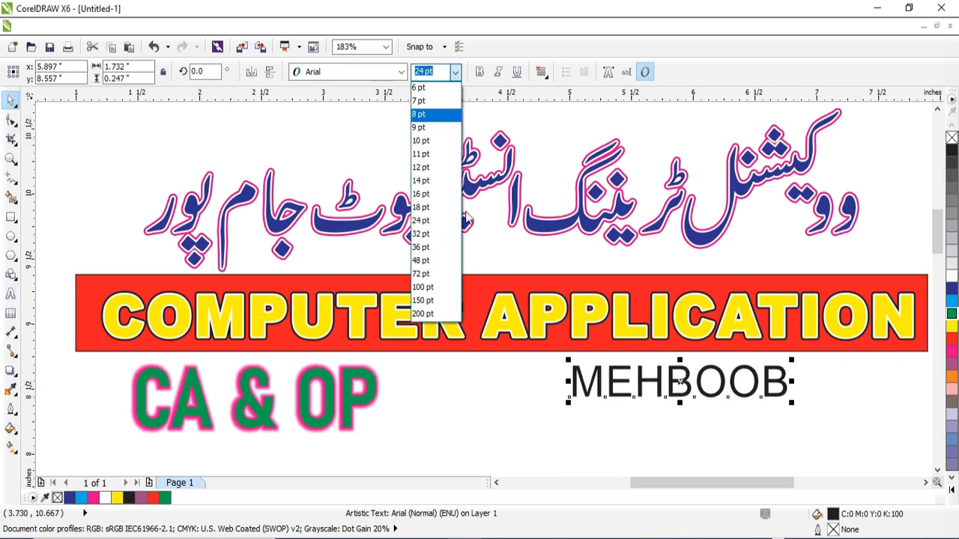
click(421, 260)
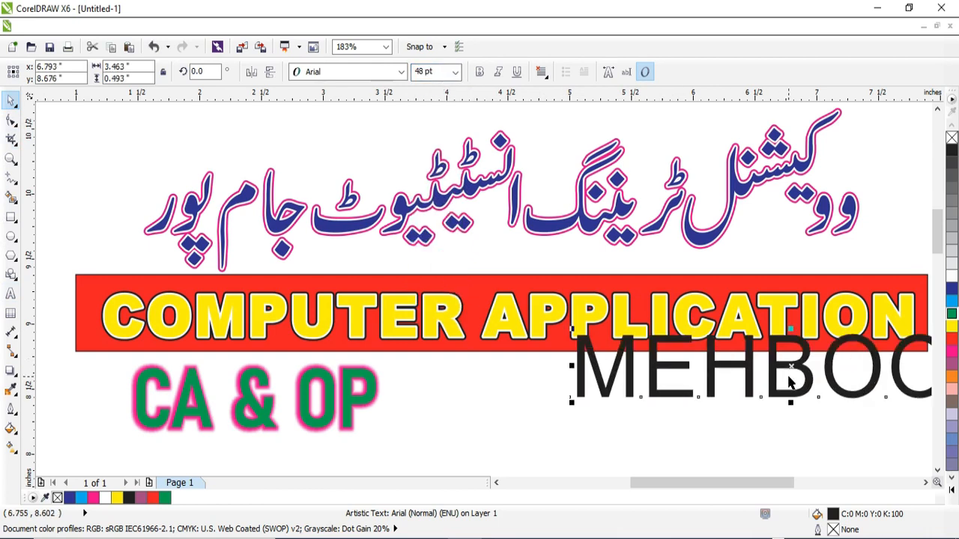
drag(793, 384, 695, 396)
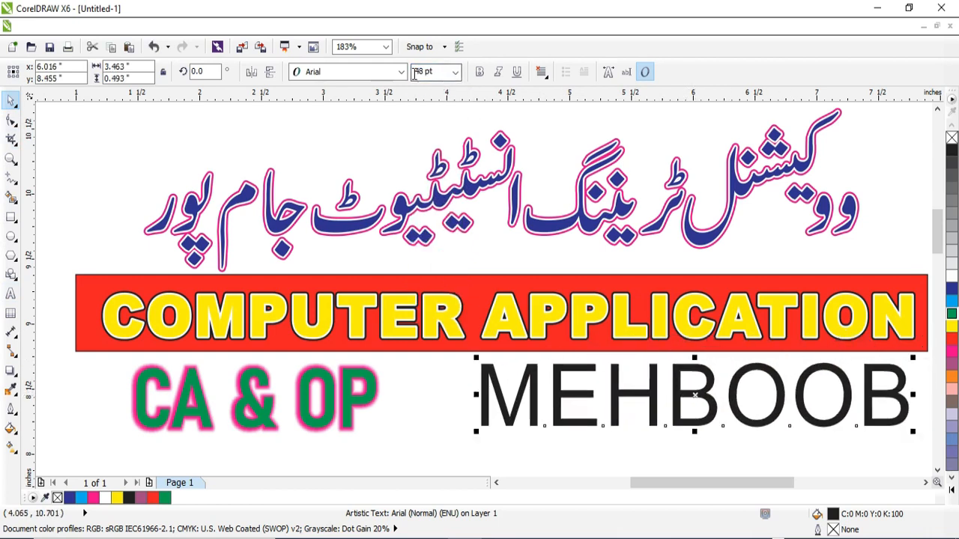
Step: Change the name text's font to Arial Black and shift it left so it fits within the banner's width
click(401, 71)
click(387, 168)
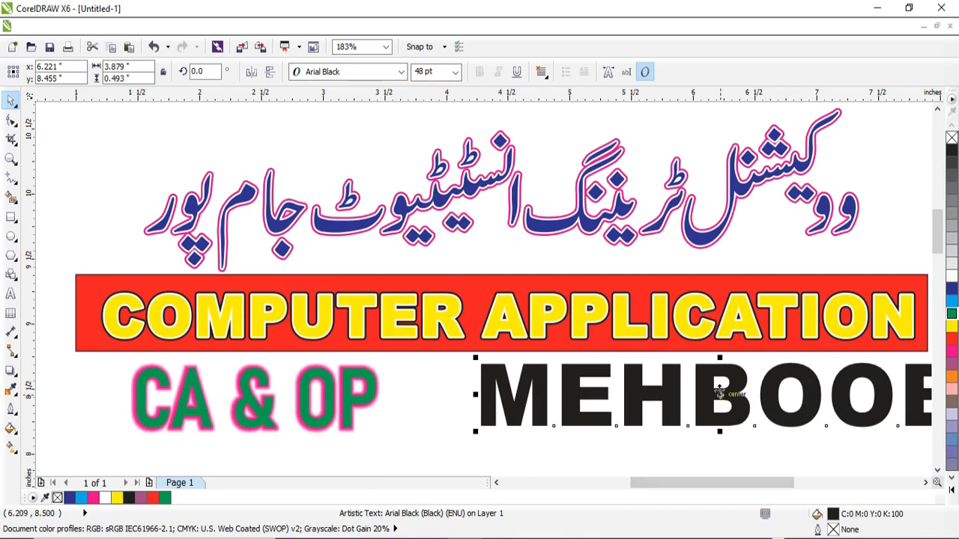
drag(719, 390, 657, 400)
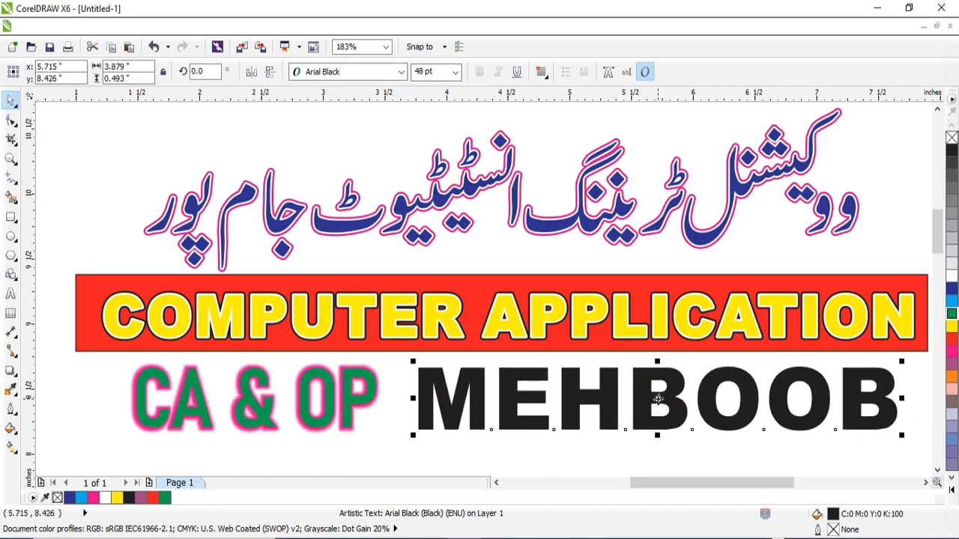
Step: Convert the name text to curves
right_click(657, 405)
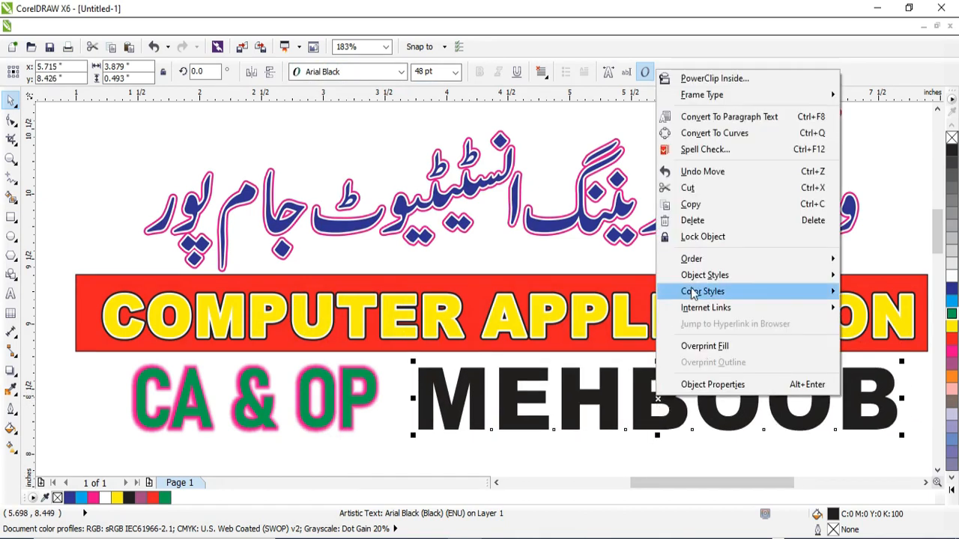
click(800, 137)
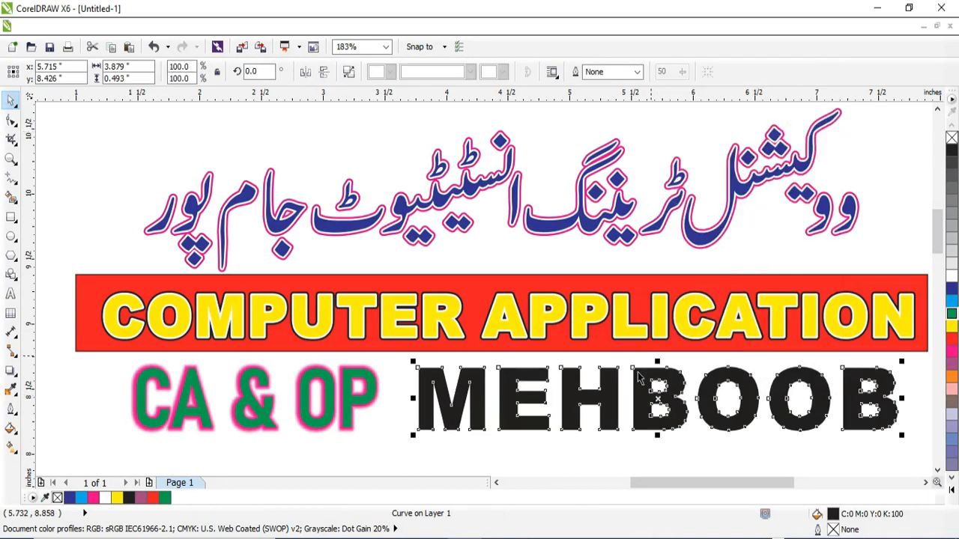
click(417, 367)
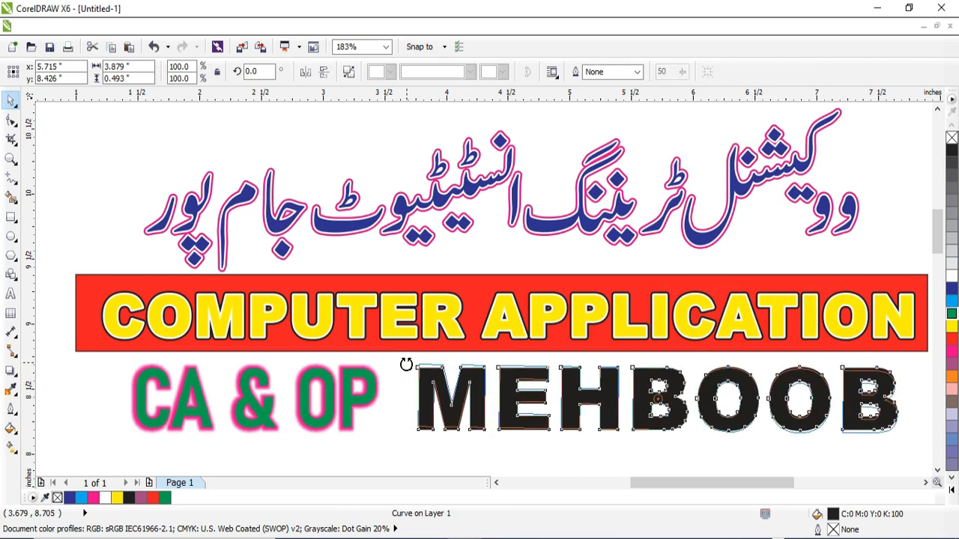
key(z)
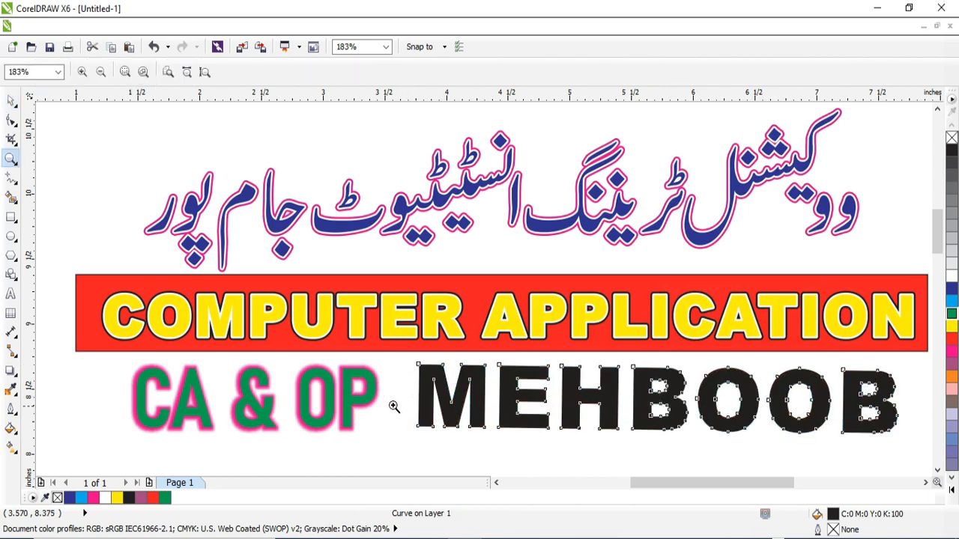
key(space)
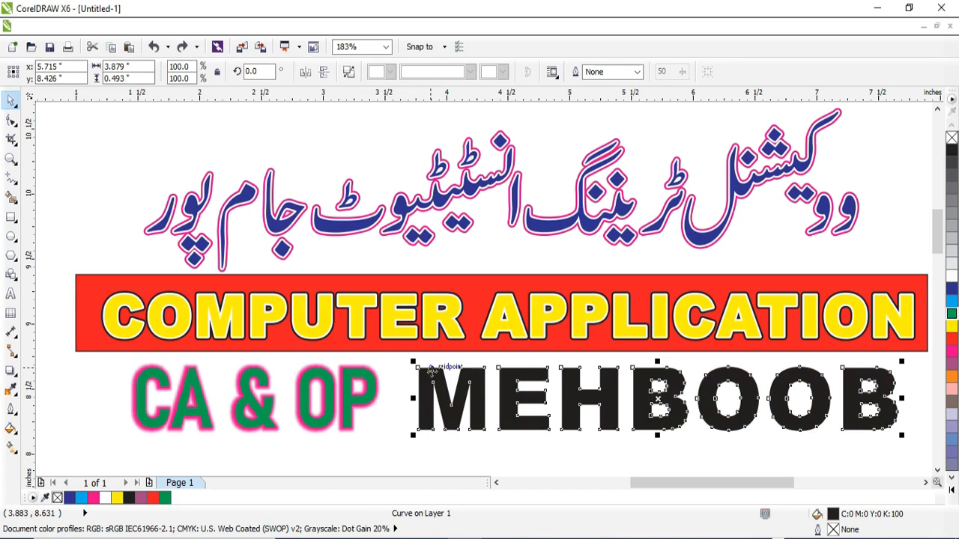
Step: Break the name's curve apart into separate outlines and switch to the Artistic Media tool
right_click(432, 384)
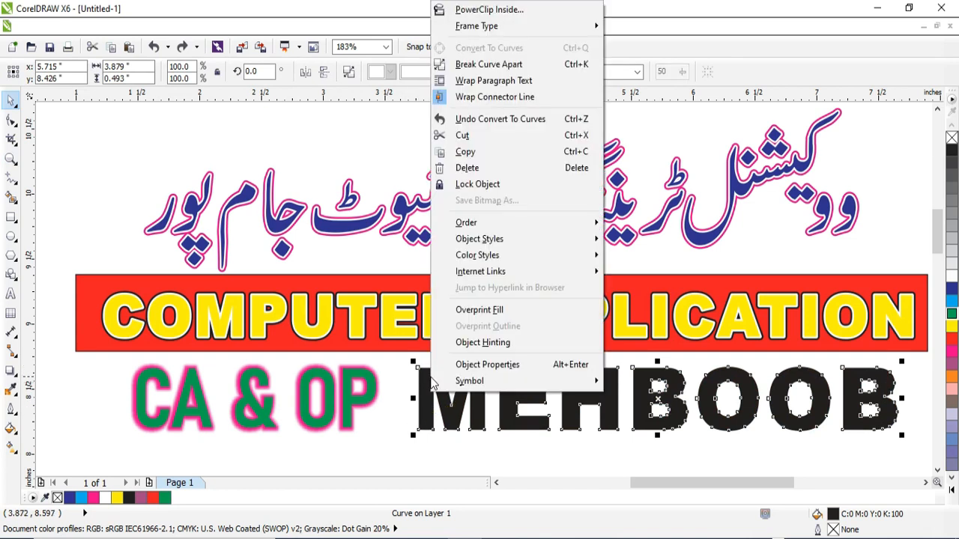
click(516, 69)
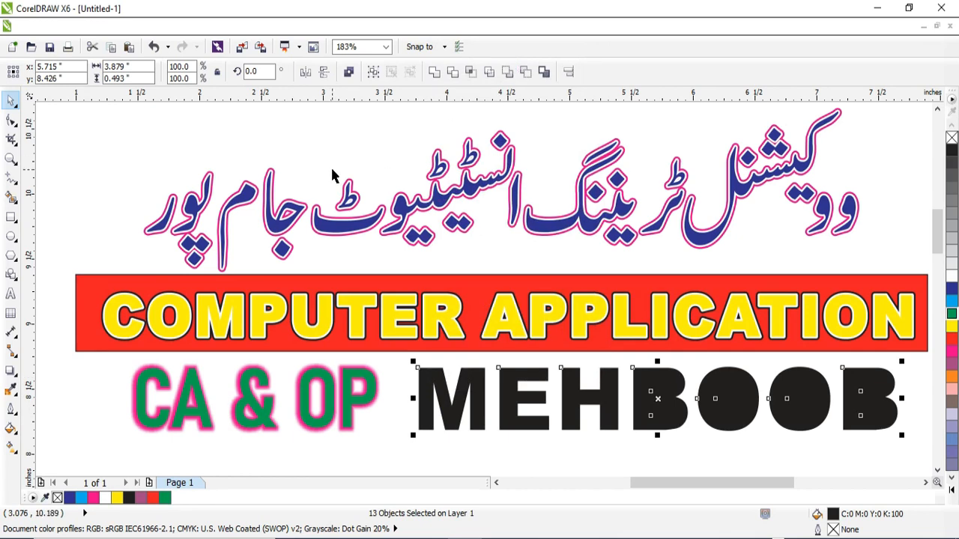
click(16, 201)
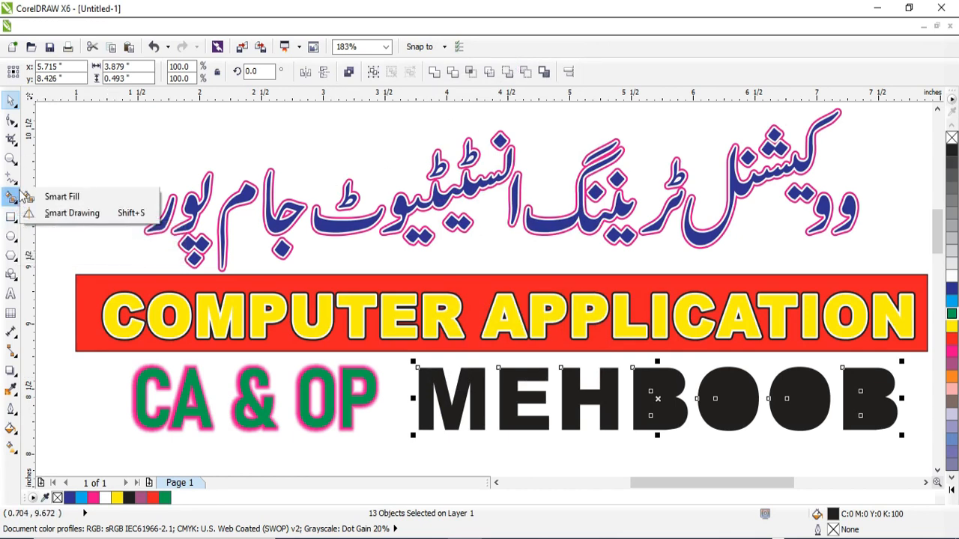
click(15, 182)
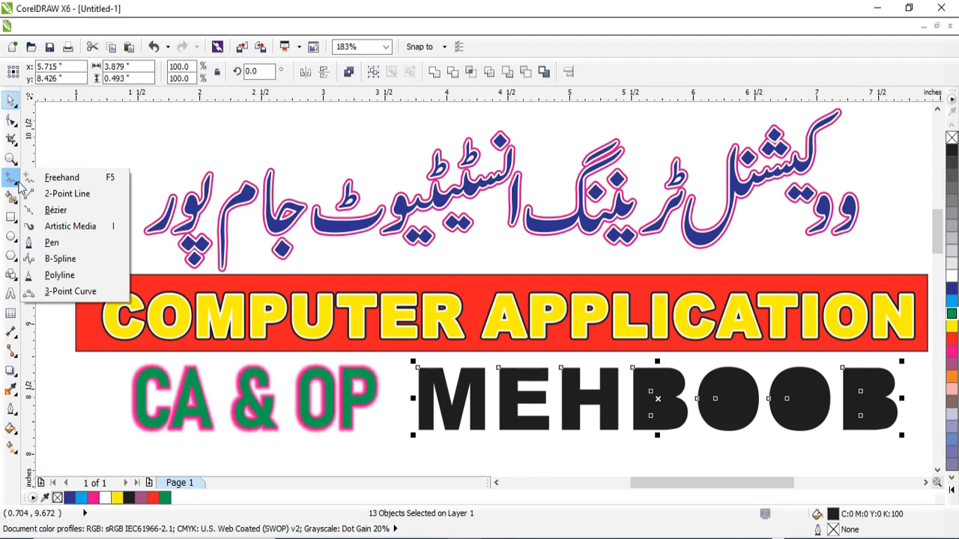
click(71, 226)
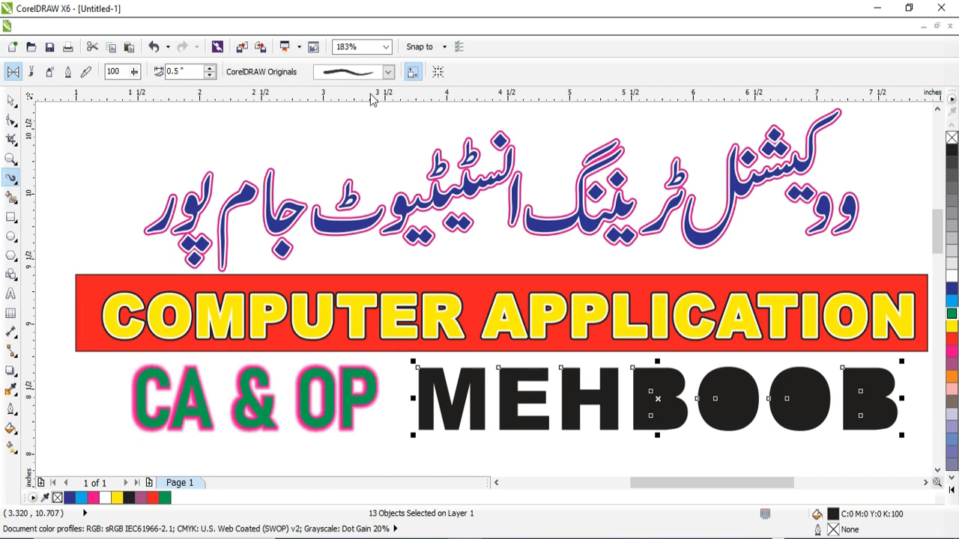
click(388, 71)
click(388, 71)
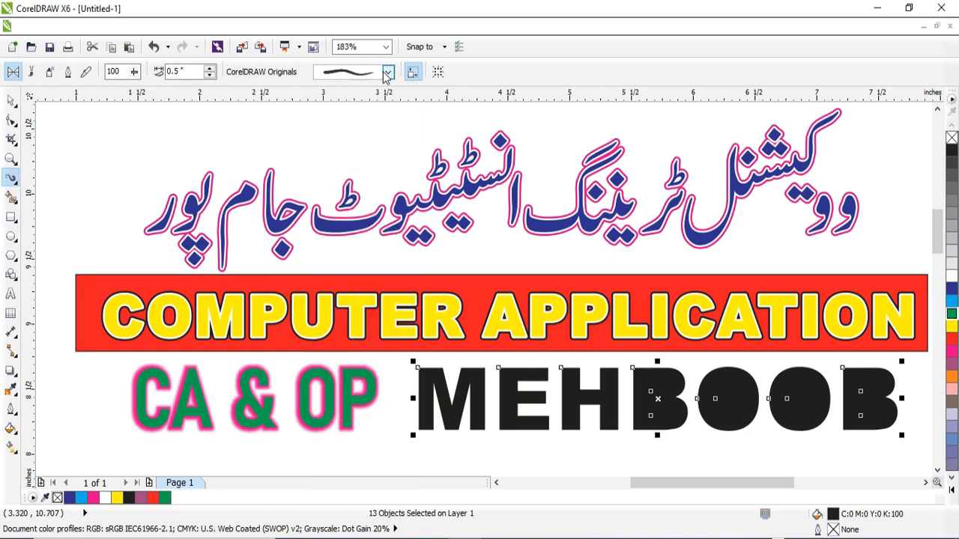
click(85, 72)
click(67, 72)
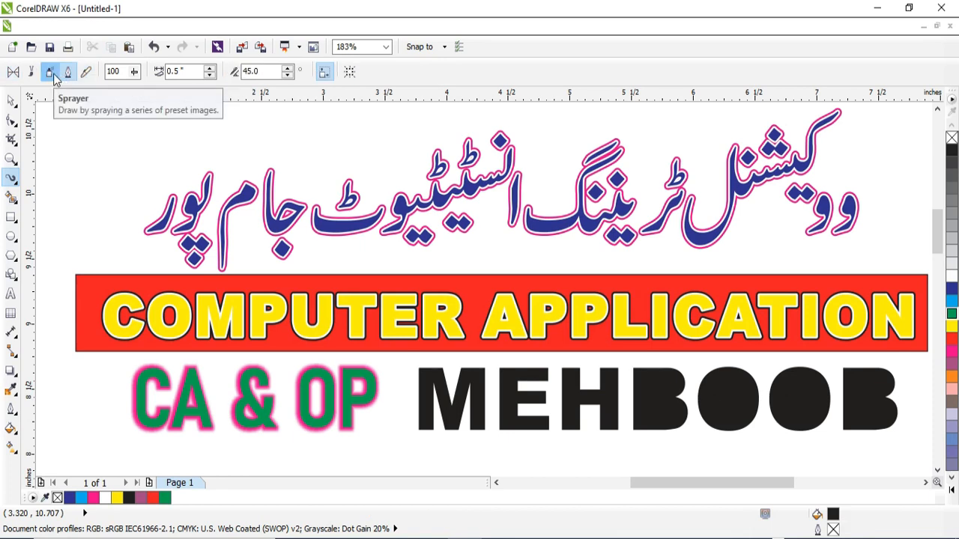
click(50, 72)
click(371, 72)
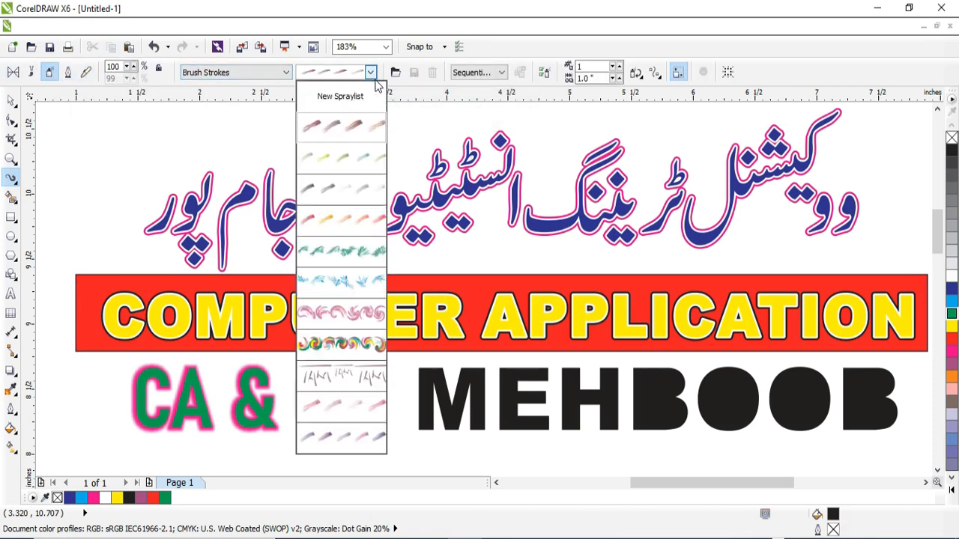
click(351, 314)
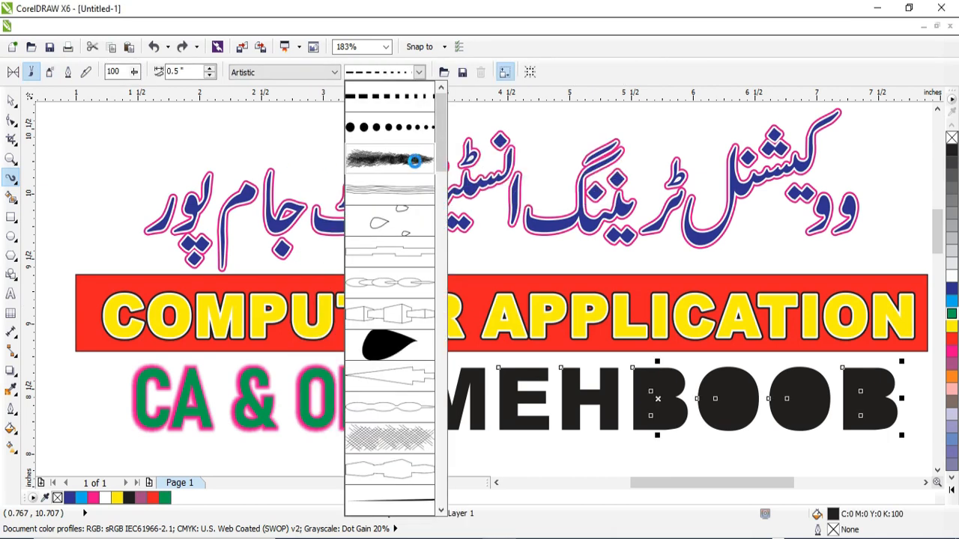
Step: Apply the Artistic brushstroke made of outlined angular blocks to all the name's letter outlines
click(420, 165)
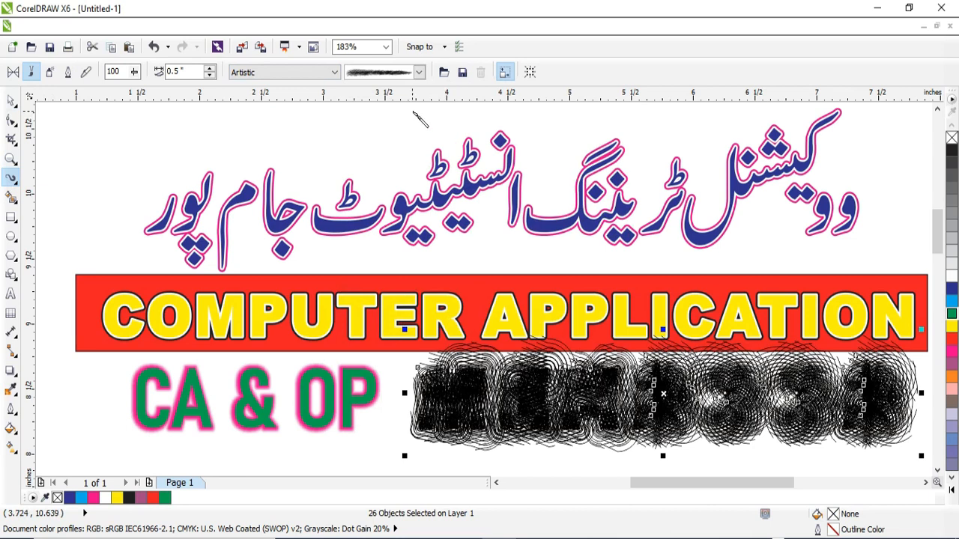
click(417, 74)
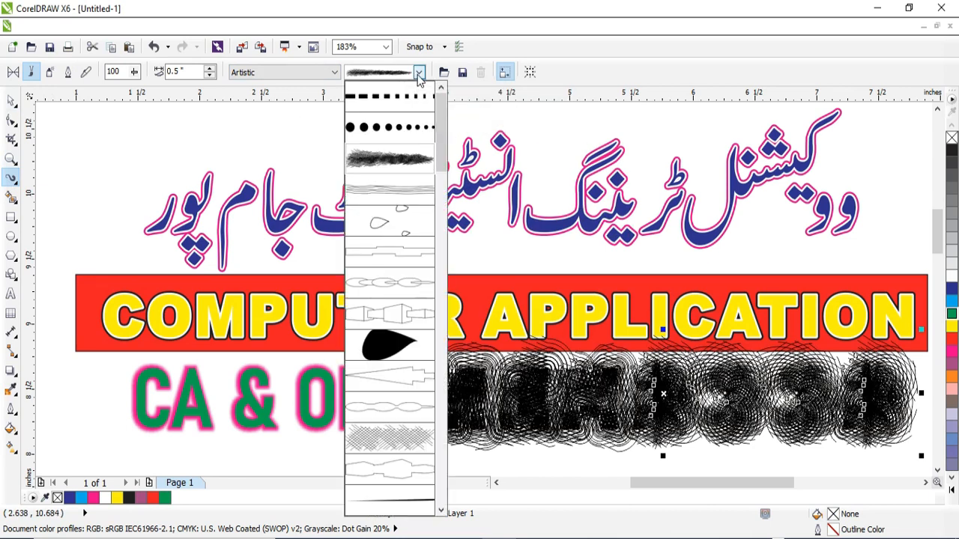
click(394, 315)
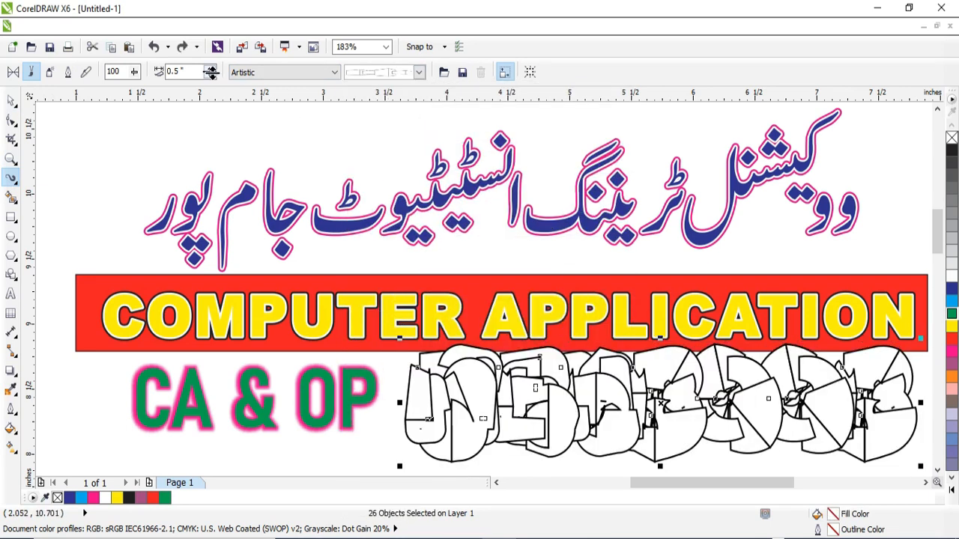
Step: Set the stroke width of the name's brushstroke to 0.1 inch
click(211, 75)
click(212, 75)
click(212, 75)
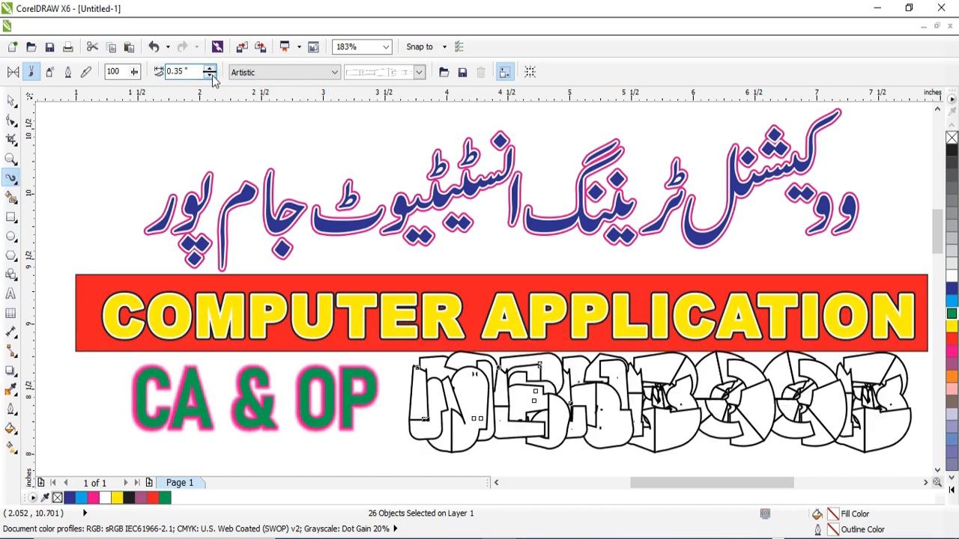
click(211, 75)
click(211, 75)
click(212, 75)
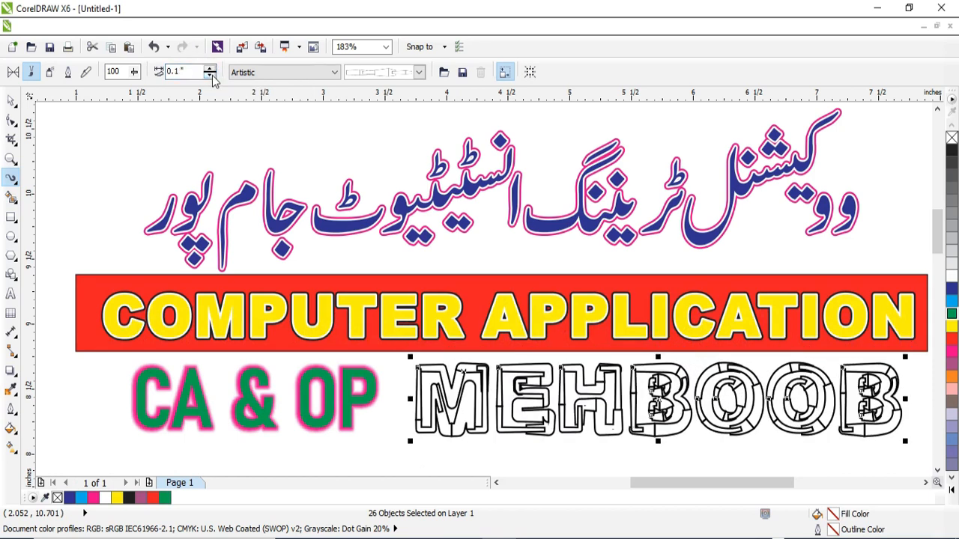
click(211, 75)
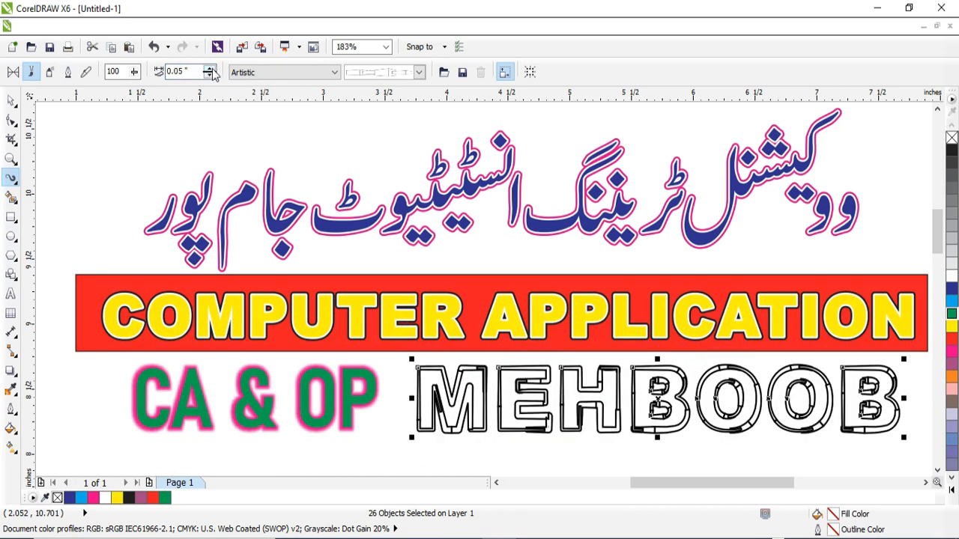
click(211, 68)
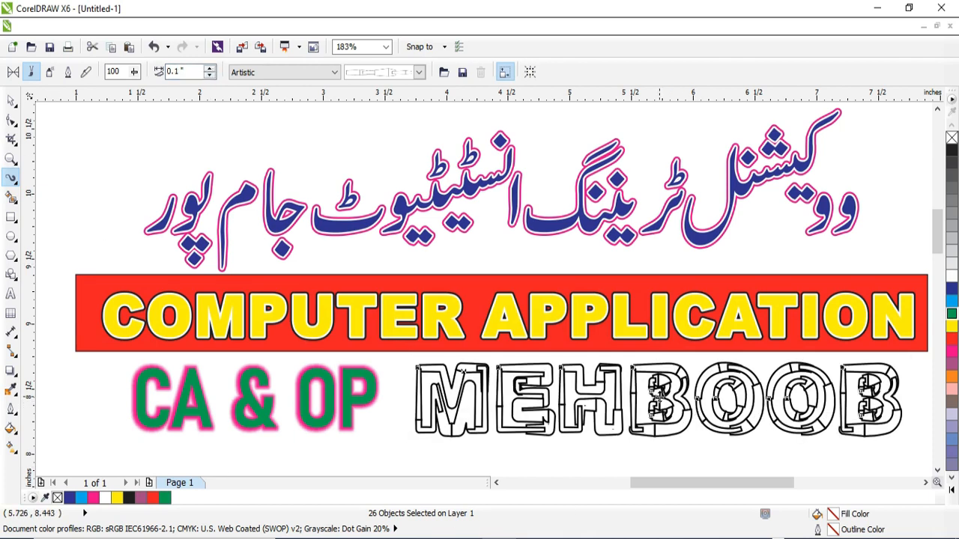
Step: Place a copy of the brushstroked name directly beneath the original
scroll(663, 450, down, 1)
scroll(659, 480, down, 1)
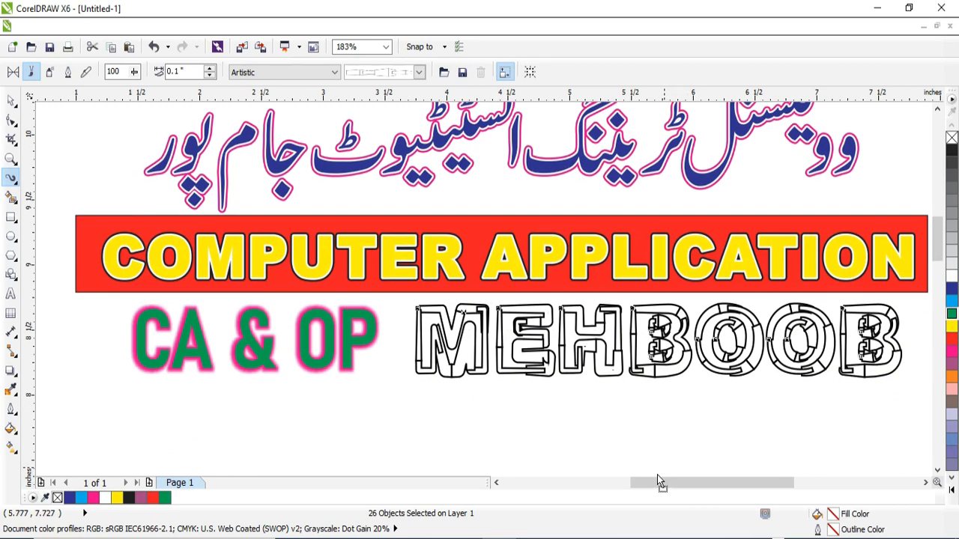
drag(659, 339, 652, 416)
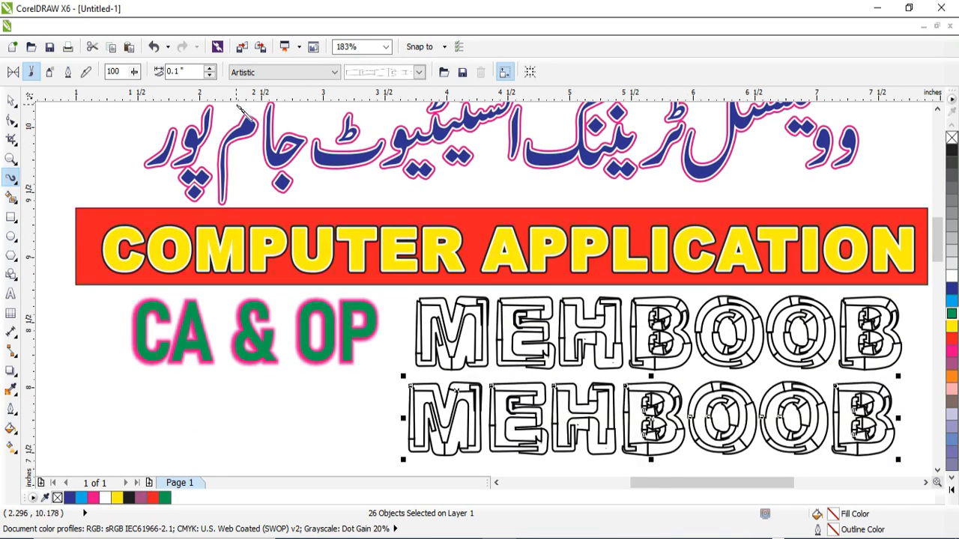
Step: Give the copied name the Artistic brushstroke with alternating white and black diamonds and colour it dark blue
click(417, 72)
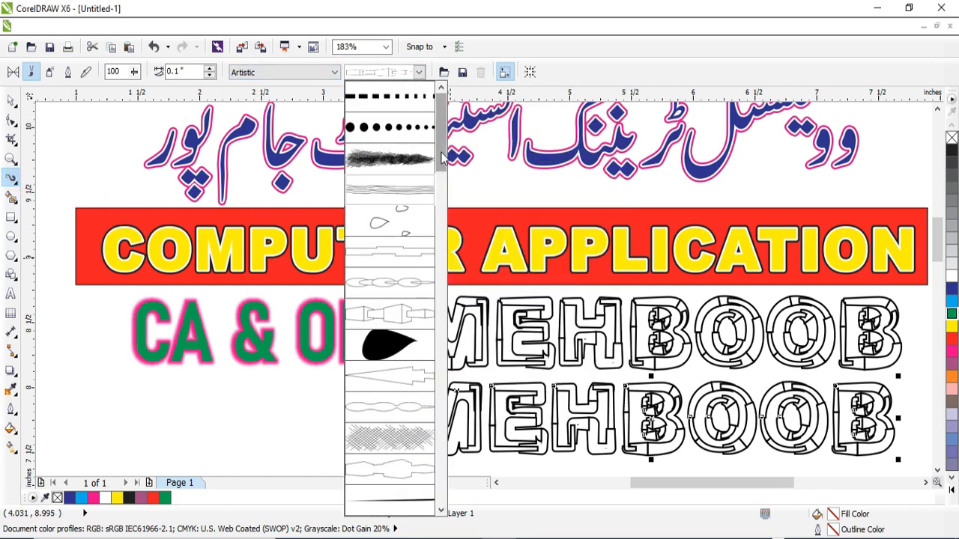
drag(442, 155, 444, 322)
click(397, 383)
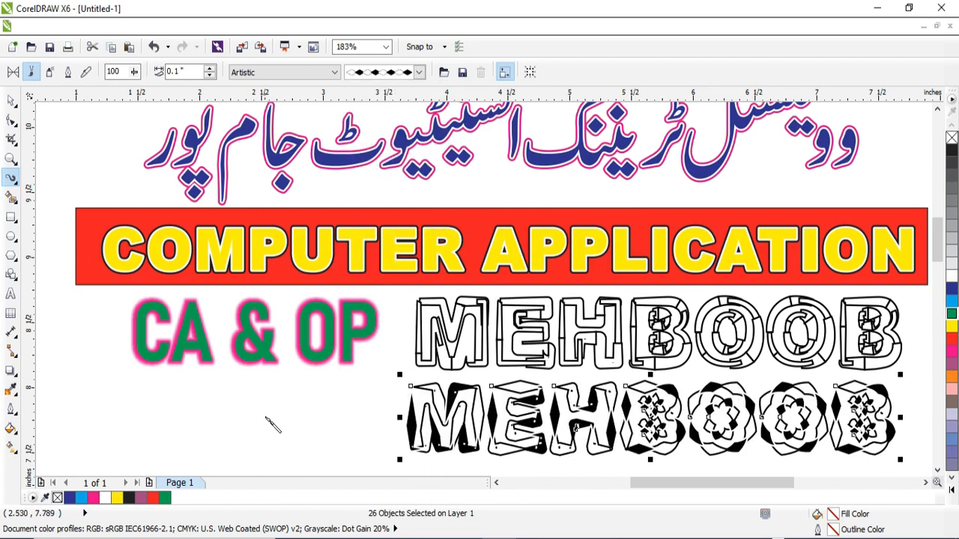
click(951, 302)
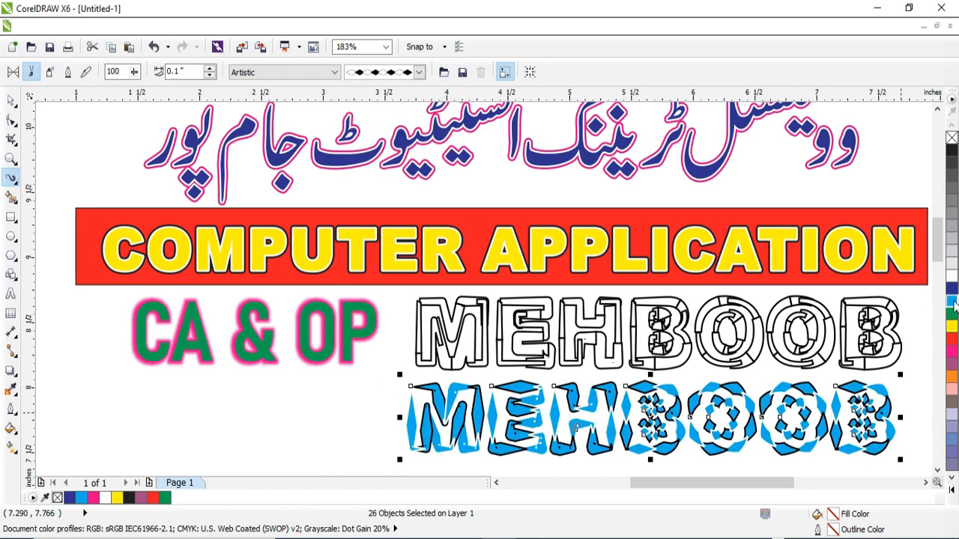
click(952, 288)
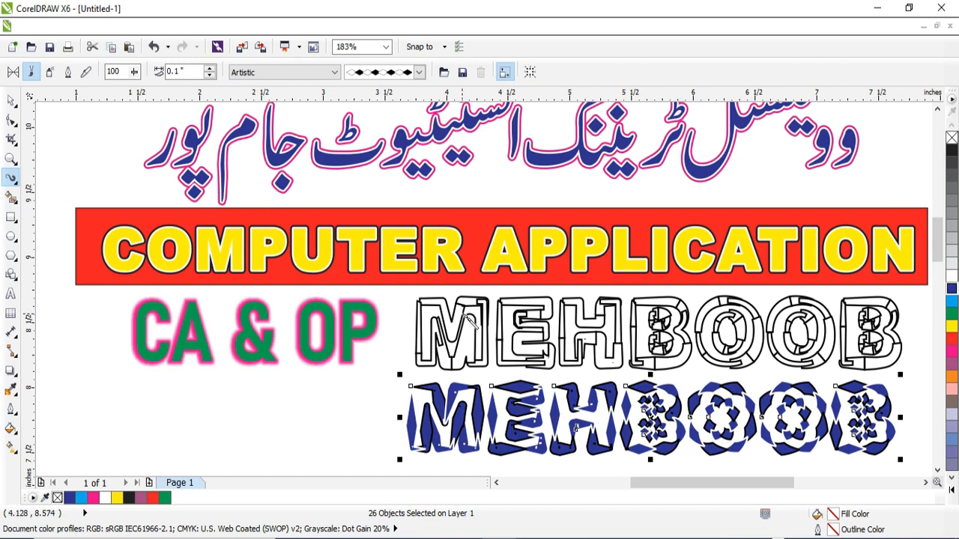
Step: Colour the upper brushstroked name with the outlined angular blocks pink
key(space)
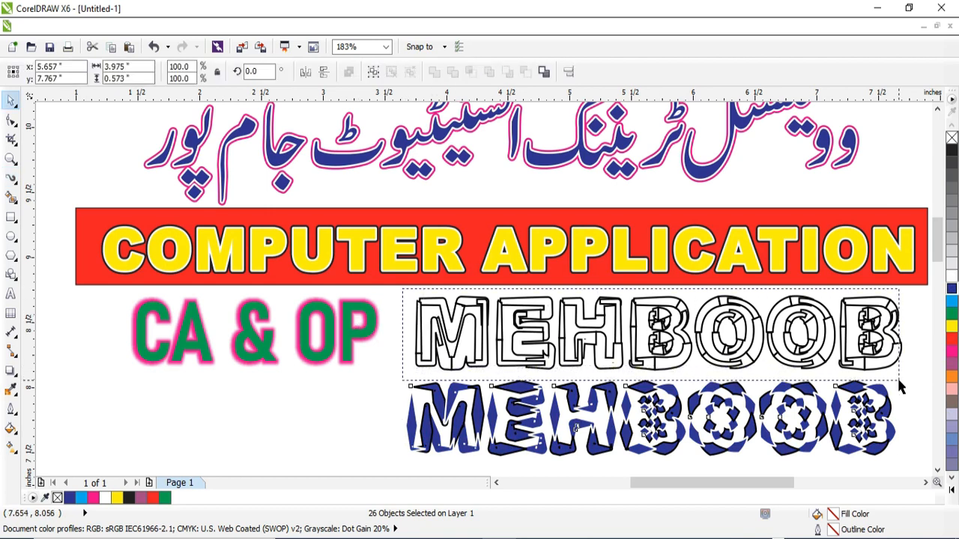
click(951, 351)
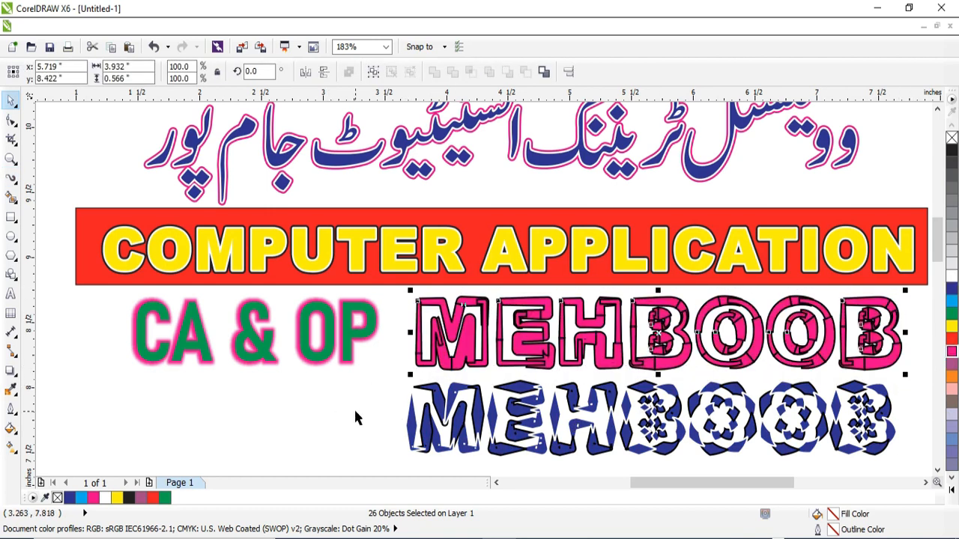
click(386, 383)
Step: Place a copy of the dark blue diamond-stroked name below it, shifted toward the CA & OP side
drag(389, 375, 903, 442)
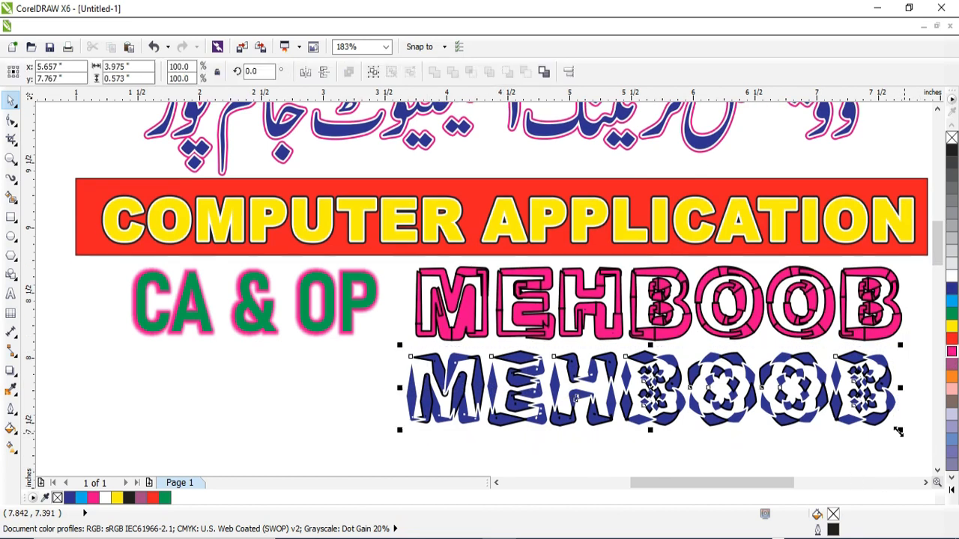
drag(657, 383, 439, 421)
right_click(439, 422)
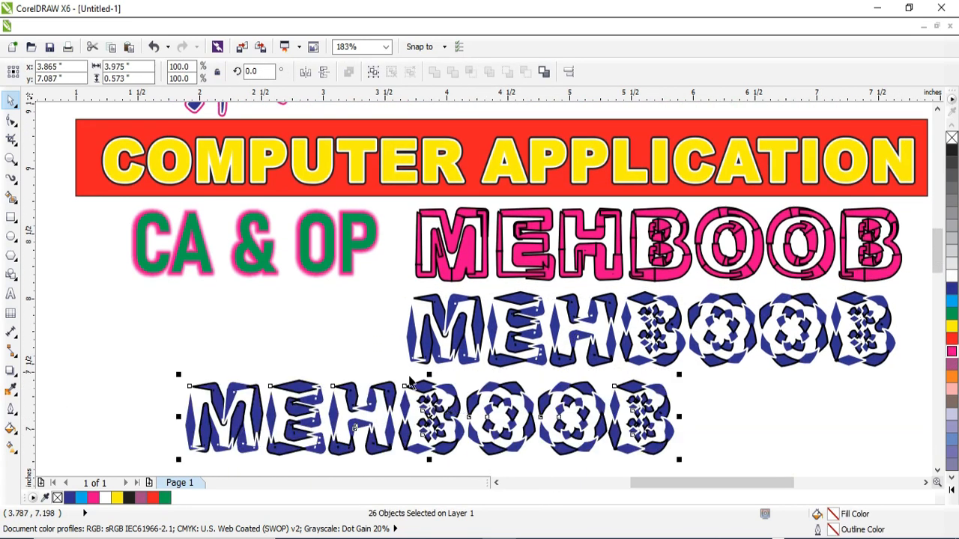
Step: Try several fine-line Artistic brushstrokes and the alternating diamond brushstroke on the lowest name copy
click(11, 178)
click(419, 71)
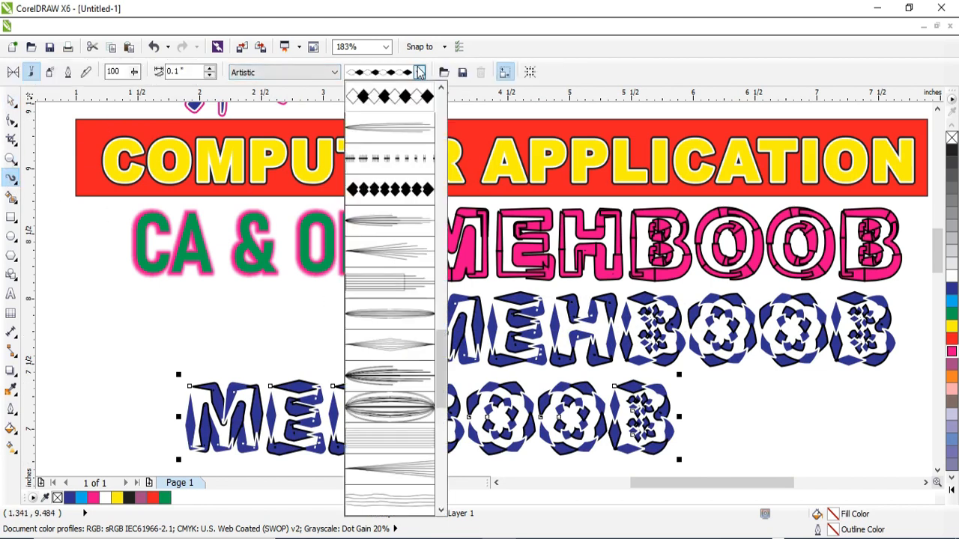
click(417, 127)
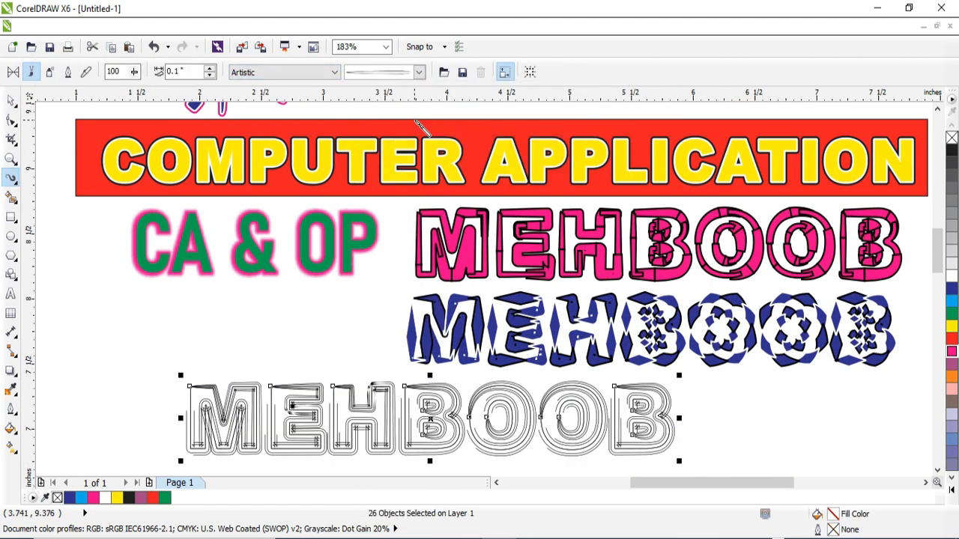
click(418, 72)
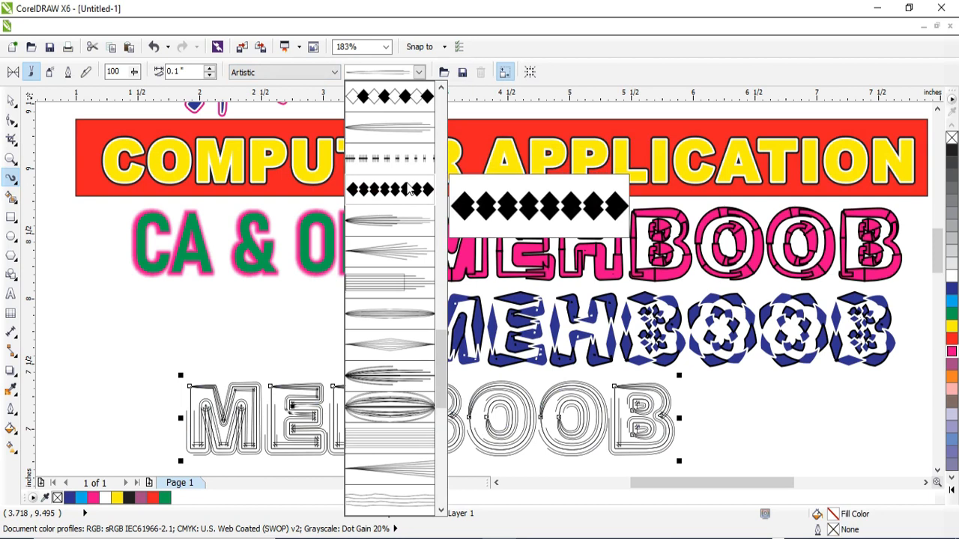
click(394, 341)
click(420, 72)
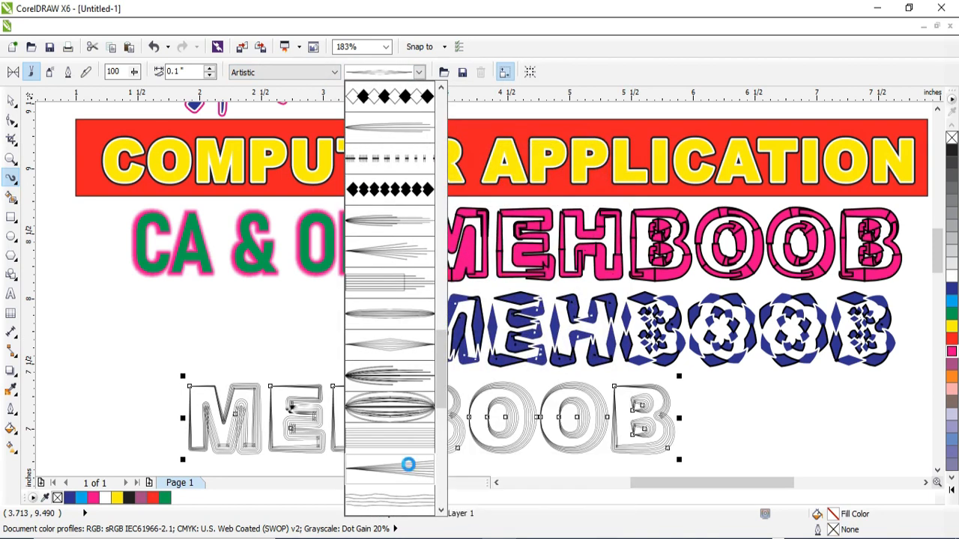
click(407, 466)
click(419, 72)
click(404, 112)
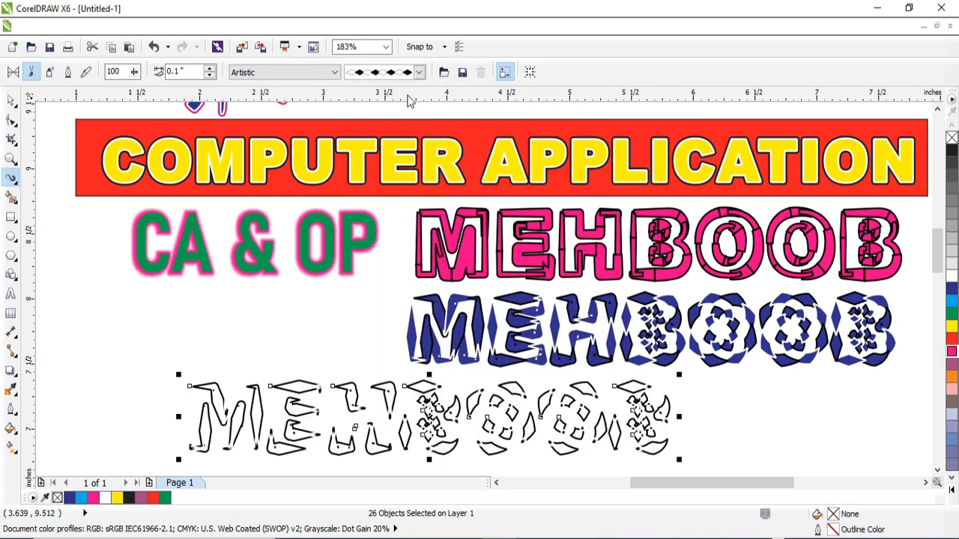
Step: Apply the Artistic brushstroke with the teal dot grid to the lowest name copy
click(419, 73)
drag(442, 379, 448, 489)
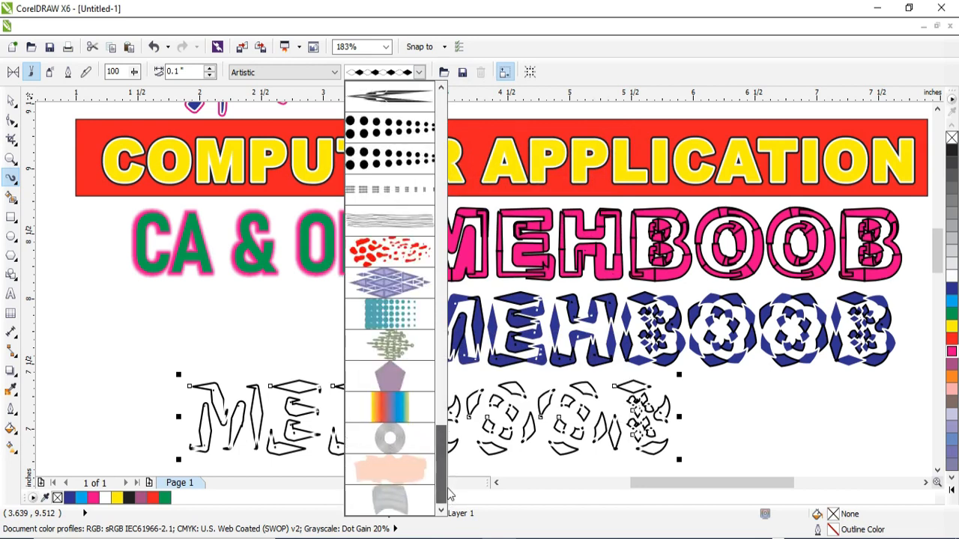
click(405, 288)
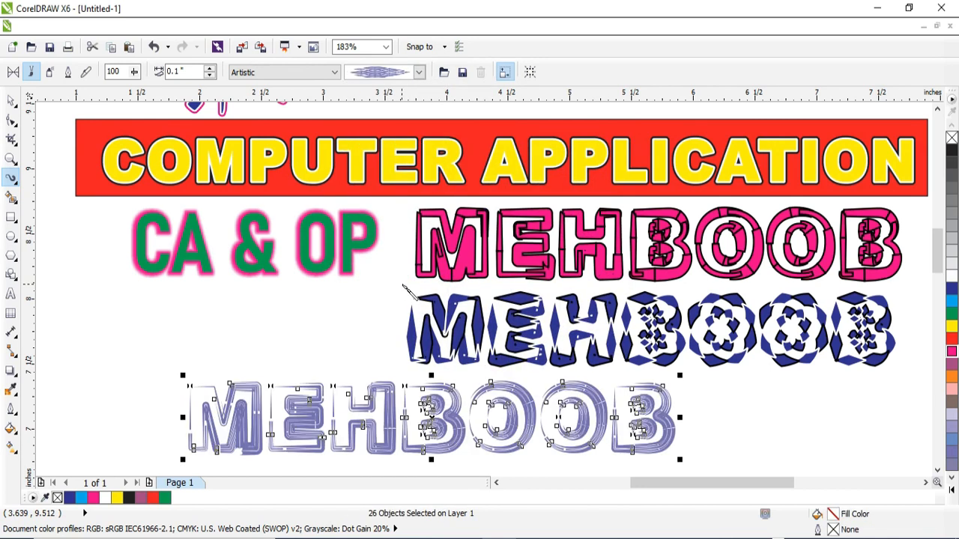
click(419, 72)
click(387, 411)
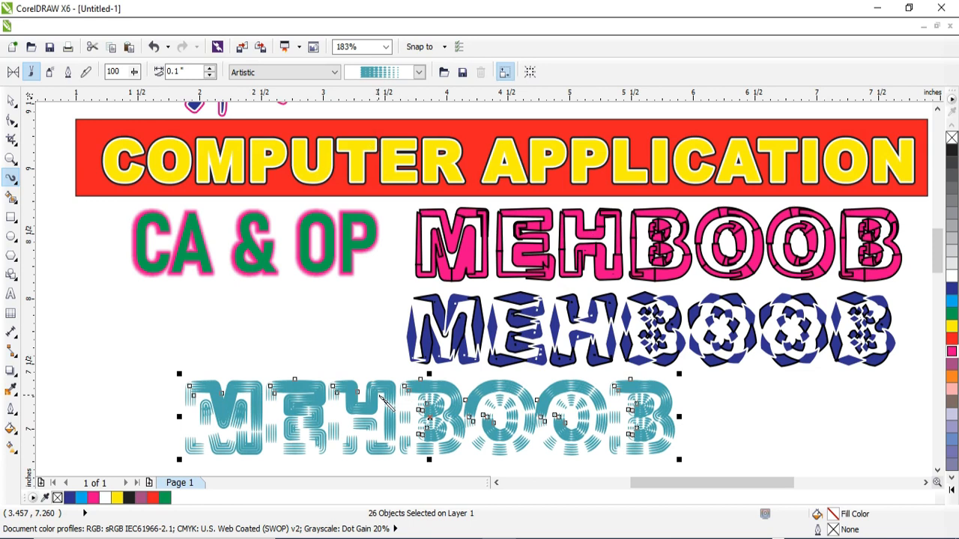
Step: Place a copy of the green CA & OP text directly beneath the glowing original
key(space)
click(272, 263)
drag(254, 245, 256, 322)
right_click(255, 322)
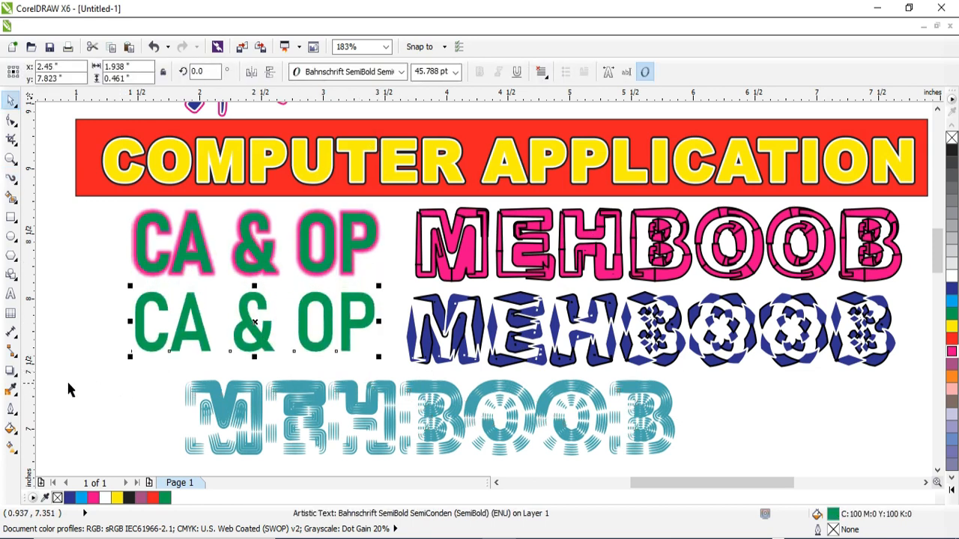
Step: Apply a Contour with the Flow Outward preset to the copied CA & OP text
click(11, 370)
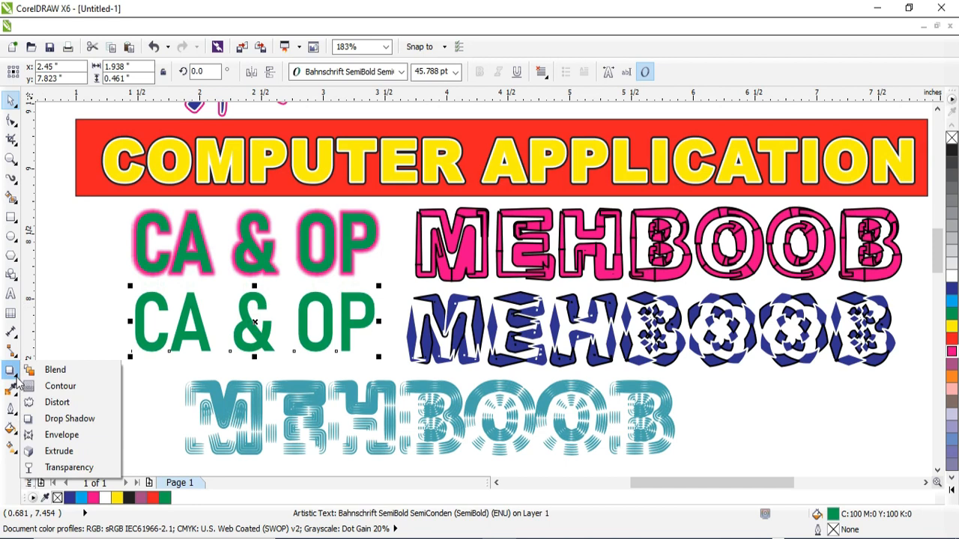
click(69, 390)
click(65, 73)
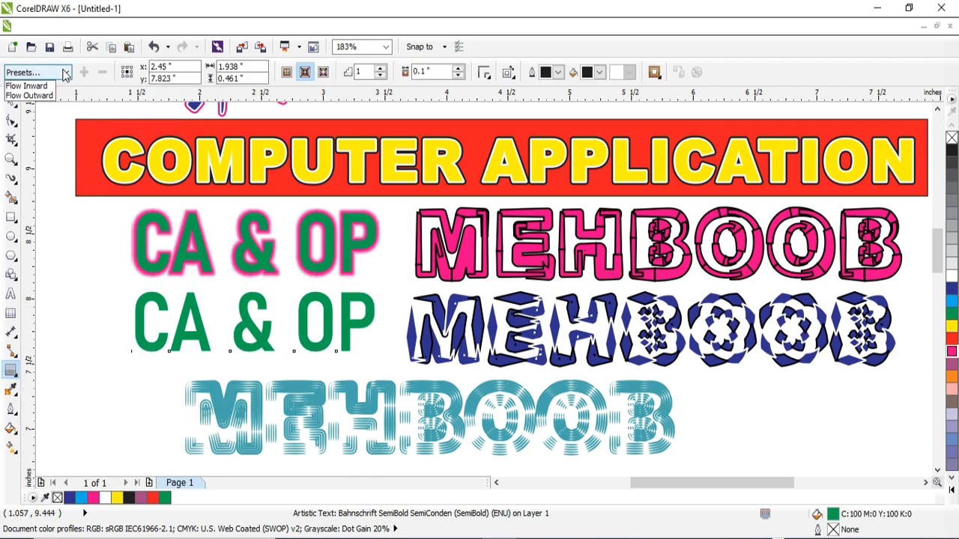
click(34, 96)
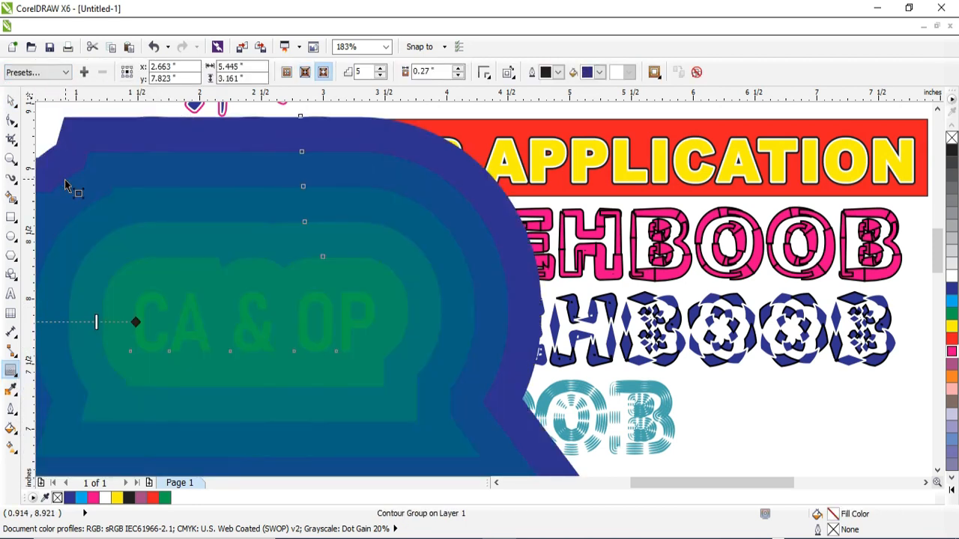
Step: Reduce the CA & OP contour to 4 steps with a 0.02 inch offset
click(380, 74)
click(380, 75)
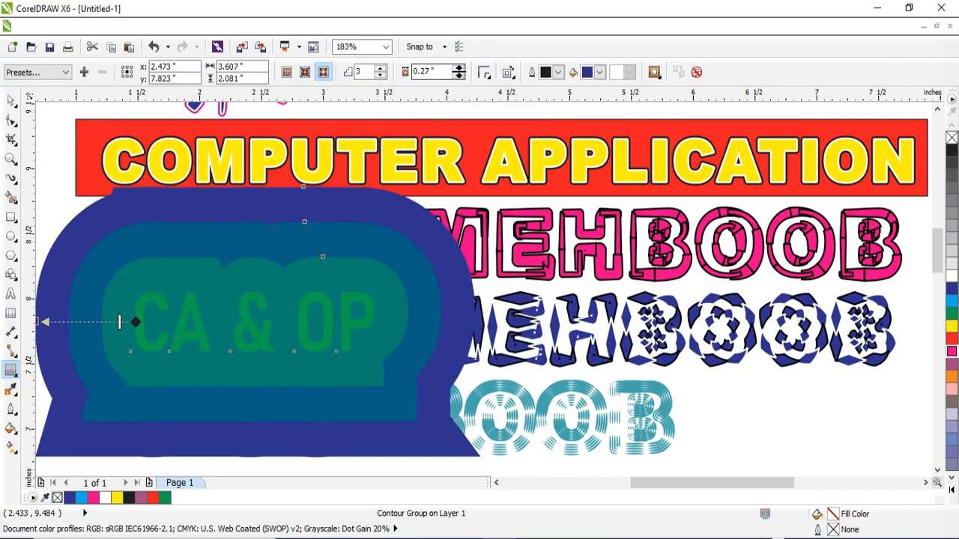
click(460, 75)
click(459, 75)
click(460, 75)
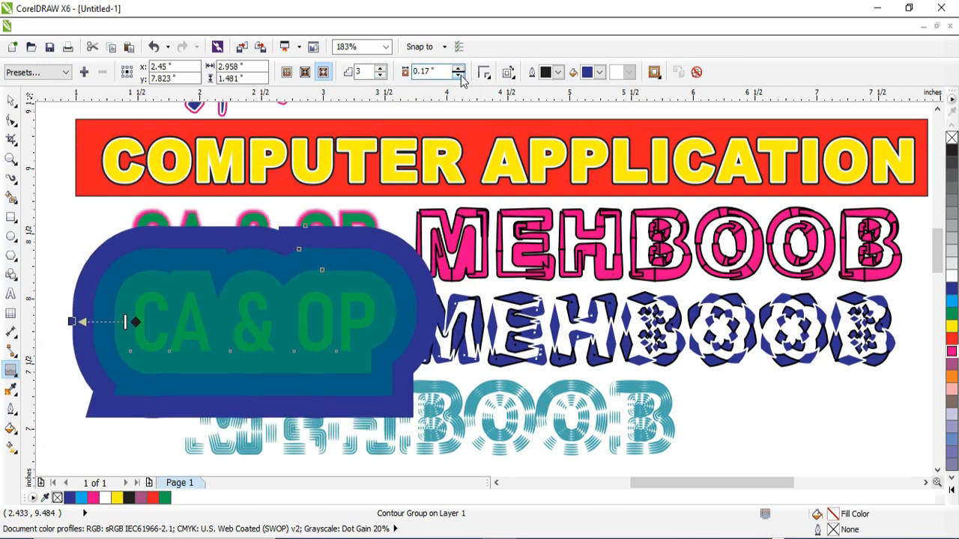
click(460, 75)
click(460, 75)
click(459, 75)
click(459, 75)
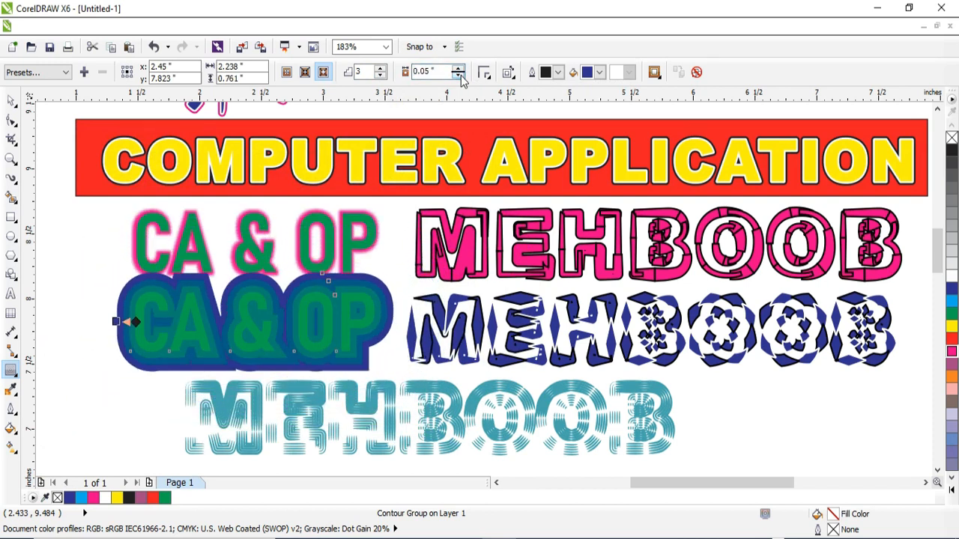
click(459, 75)
click(459, 75)
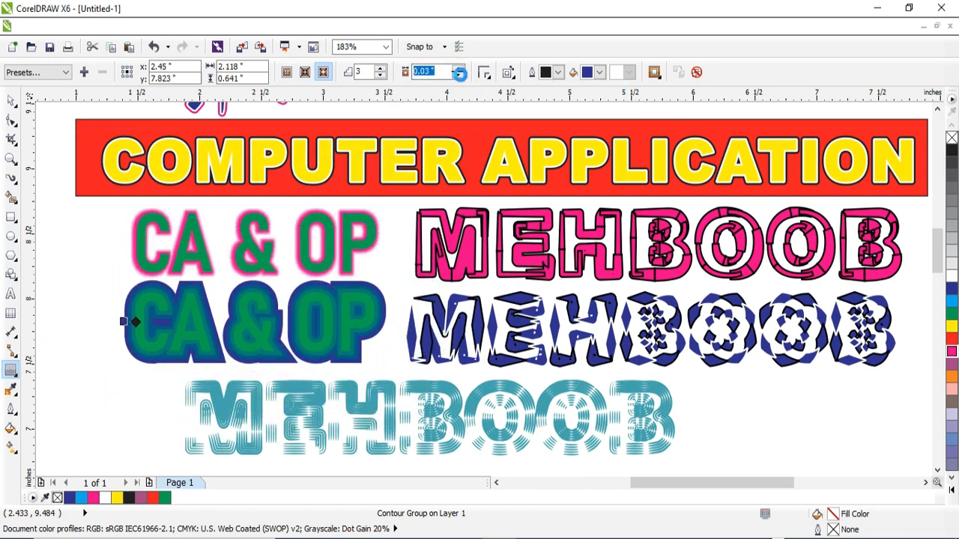
click(381, 68)
click(458, 76)
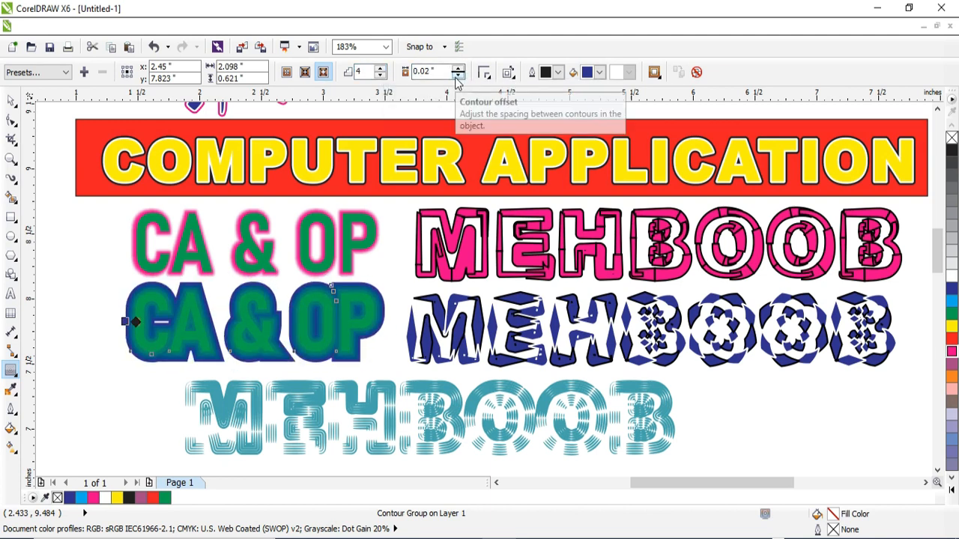
Step: Change the contour's fill colour to red and set its offset to 0.02 inch
click(599, 72)
click(621, 105)
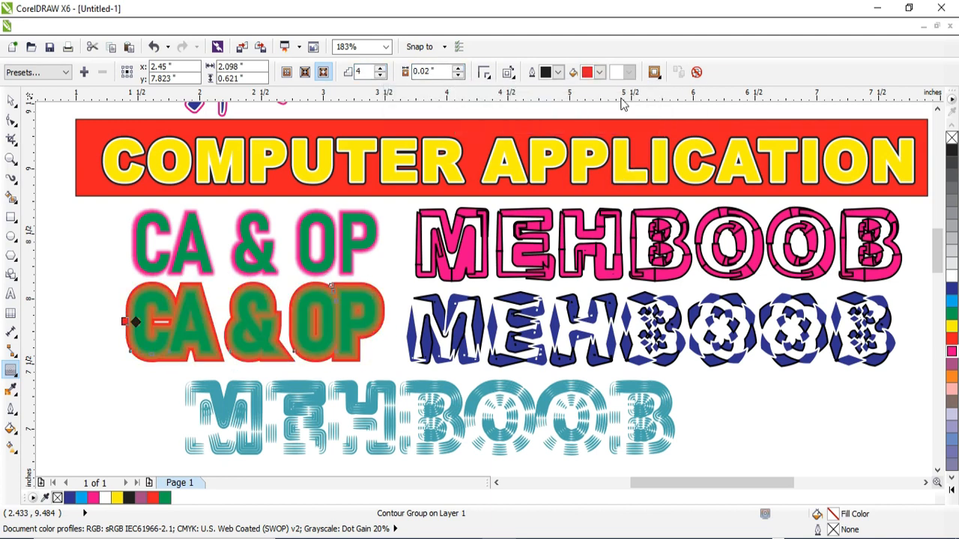
click(458, 68)
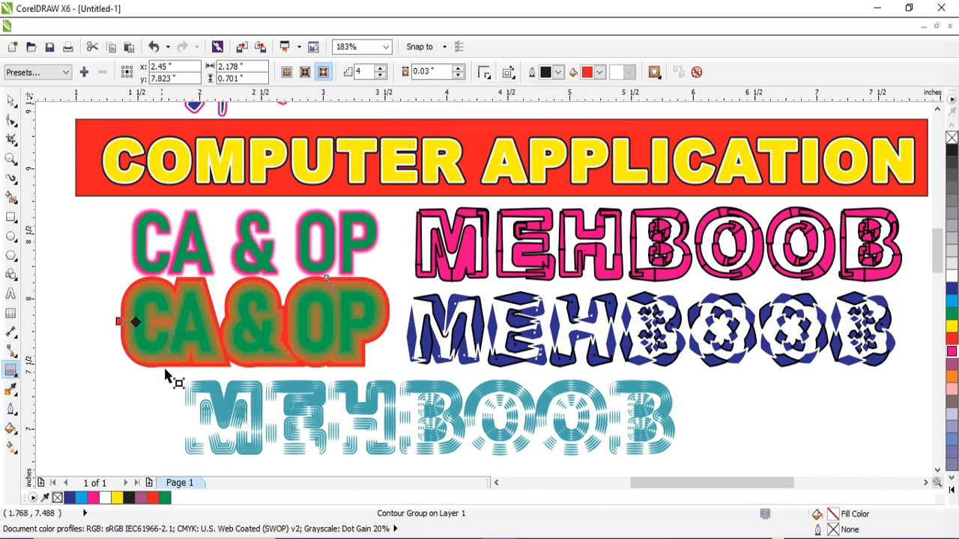
click(15, 377)
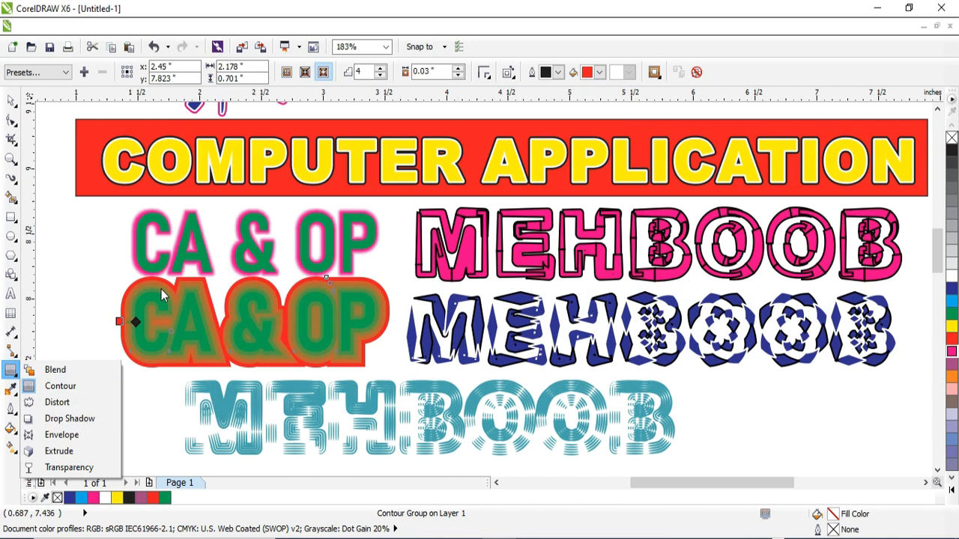
click(459, 76)
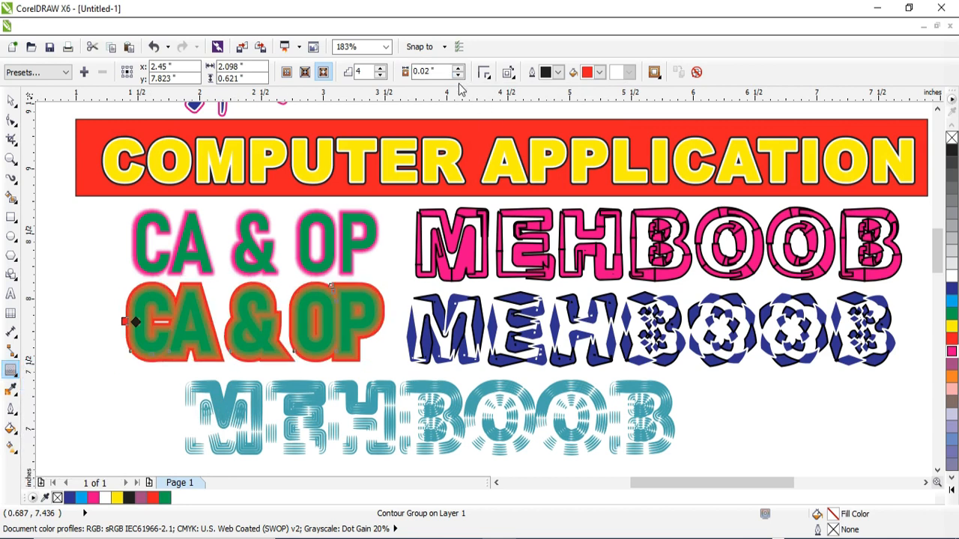
Step: Place a copy of the CA & OP text beside the teal name and convert it to curves
key(space)
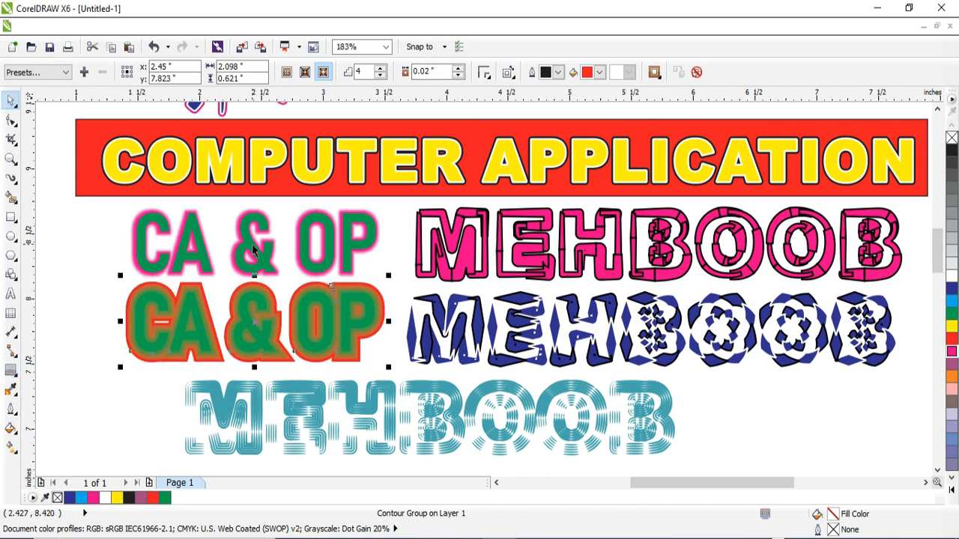
drag(253, 249, 809, 416)
right_click(810, 416)
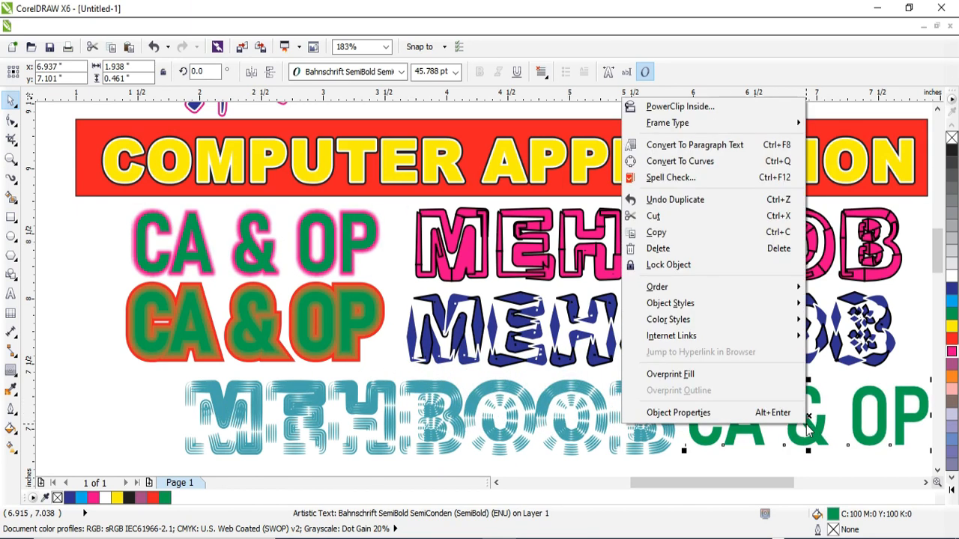
click(680, 161)
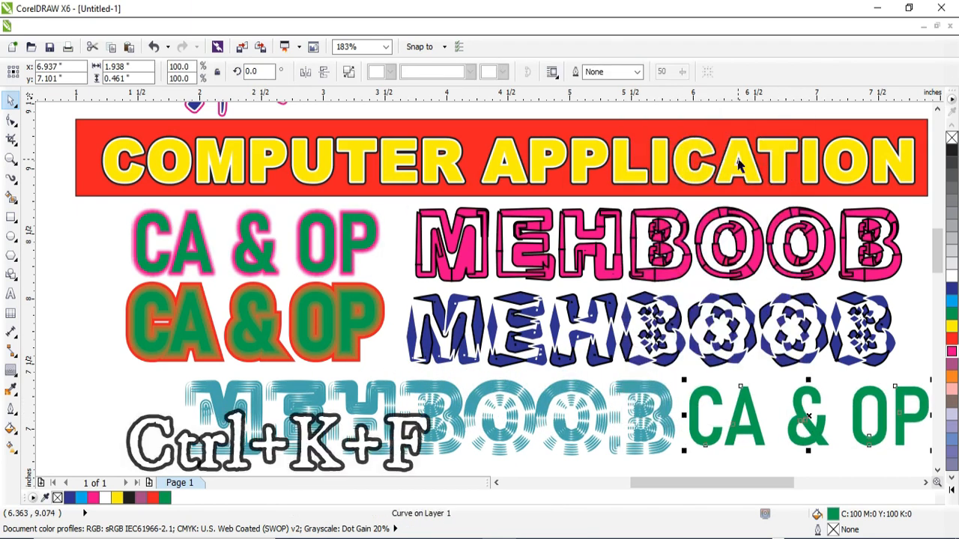
Step: Widen the top of the converted A by moving its upper right corner node outward with the Shape tool
key(F10)
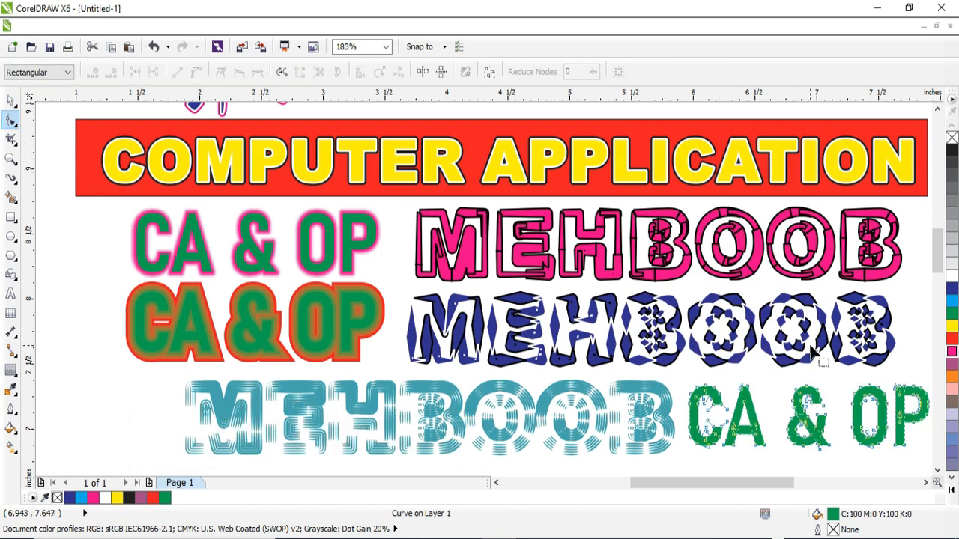
key(shift+F2)
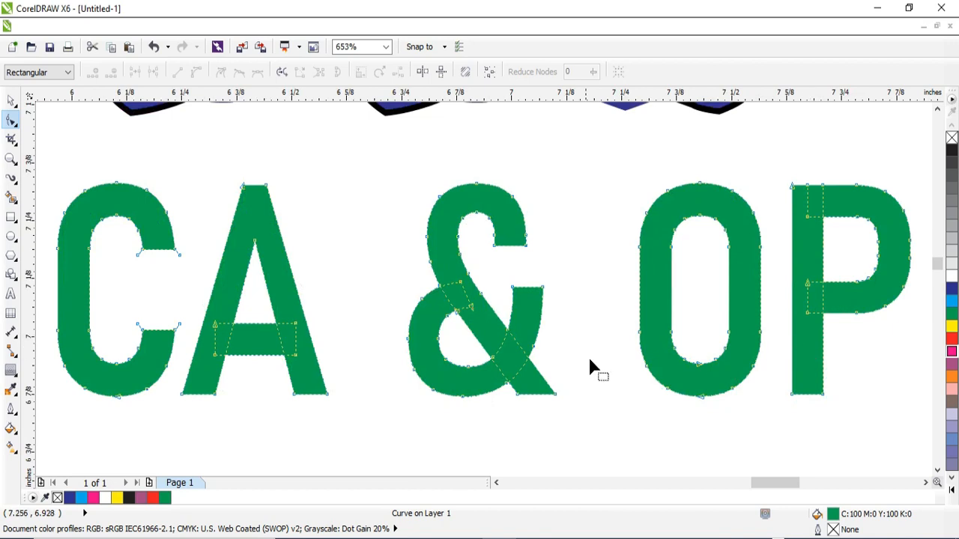
click(266, 187)
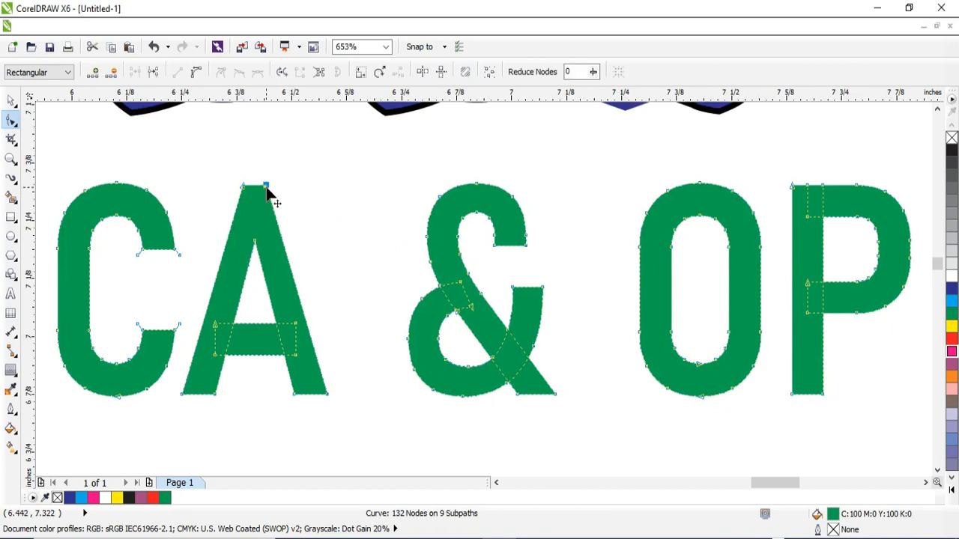
drag(267, 189, 305, 189)
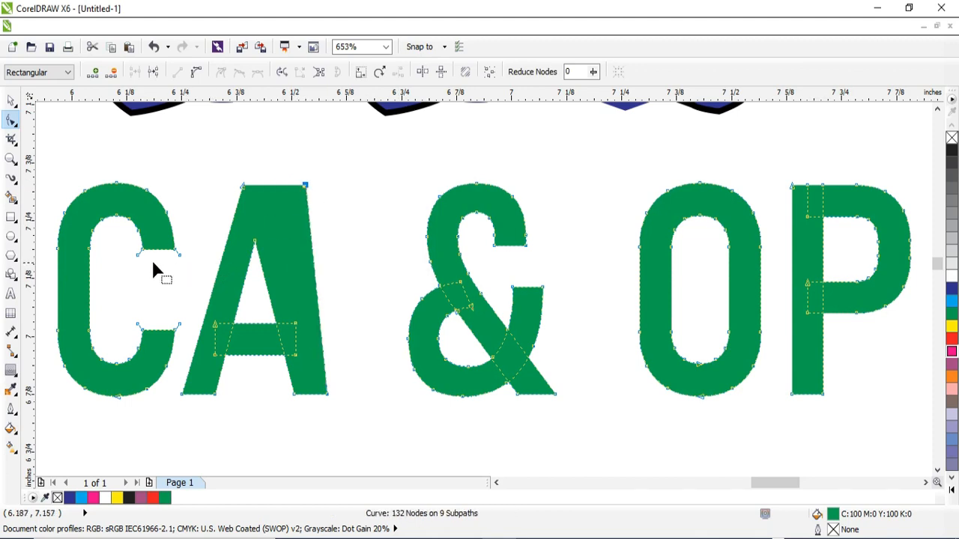
Step: Distort the C's two open ends, the &'s upper hook and the A's left leg by moving their corner nodes
drag(143, 252, 214, 270)
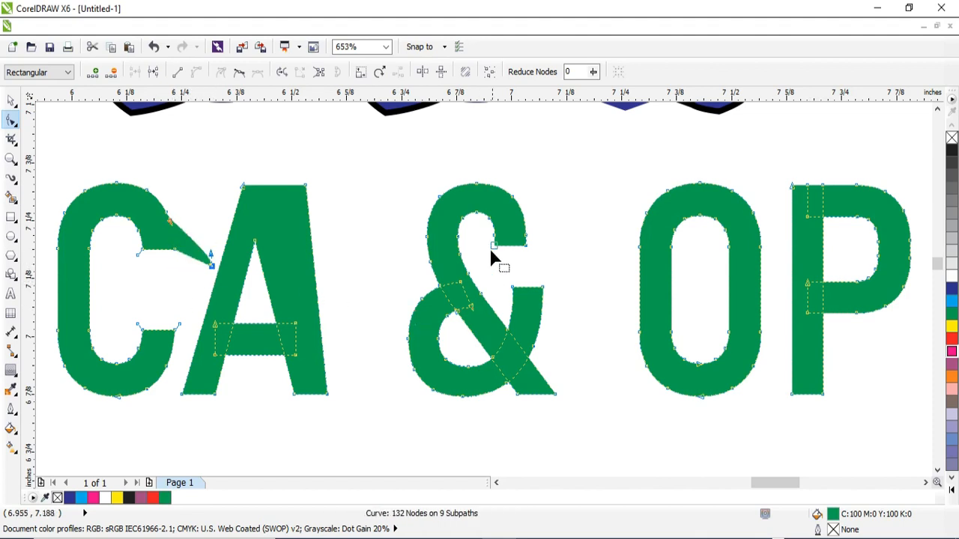
drag(497, 252, 502, 279)
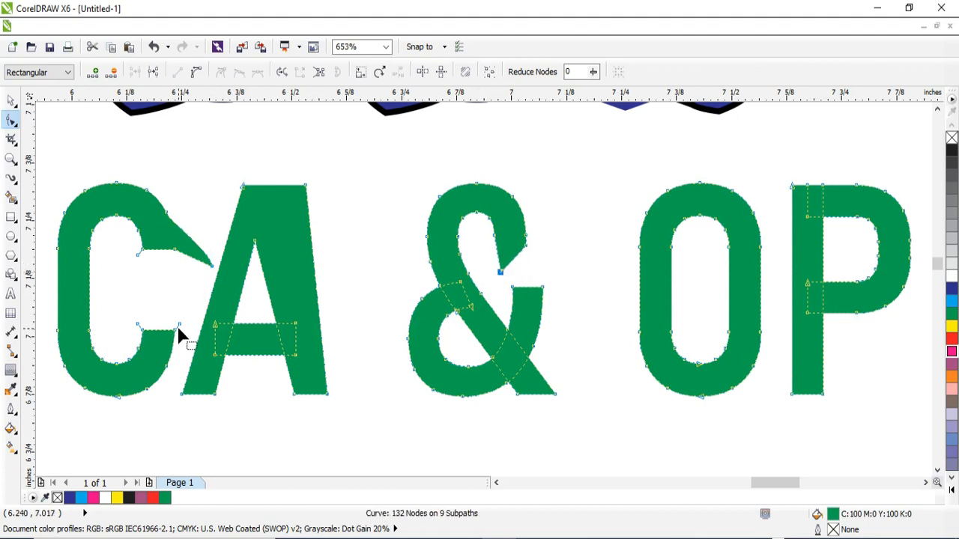
drag(175, 332, 187, 308)
drag(215, 395, 252, 395)
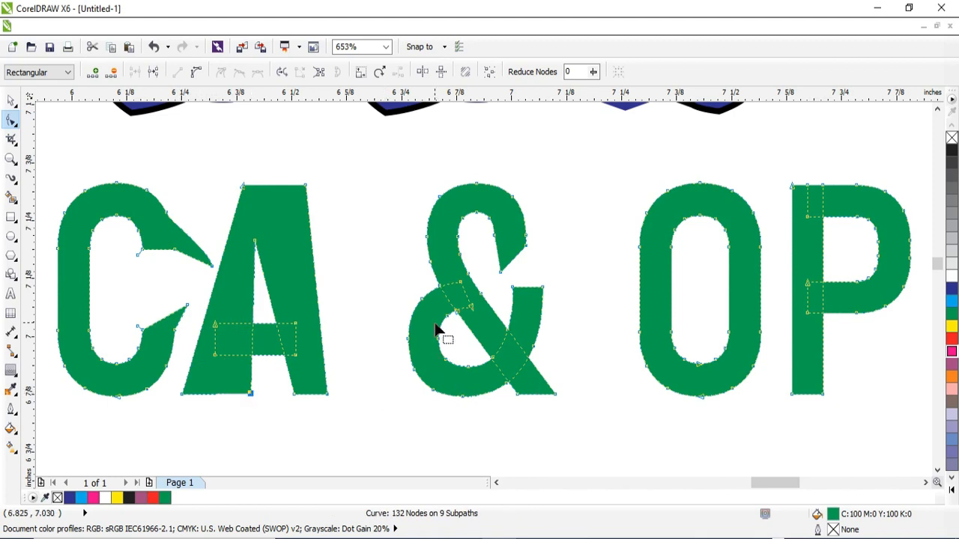
Step: Widen the &'s right arm, the O's left side and the P's stem by moving their nodes outward with the Shape tool
drag(512, 287, 574, 289)
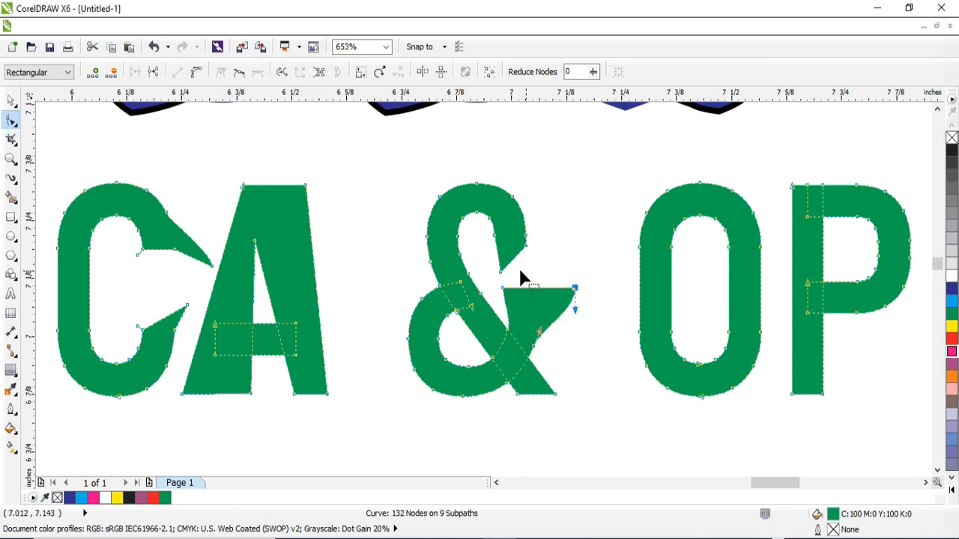
drag(638, 248, 624, 247)
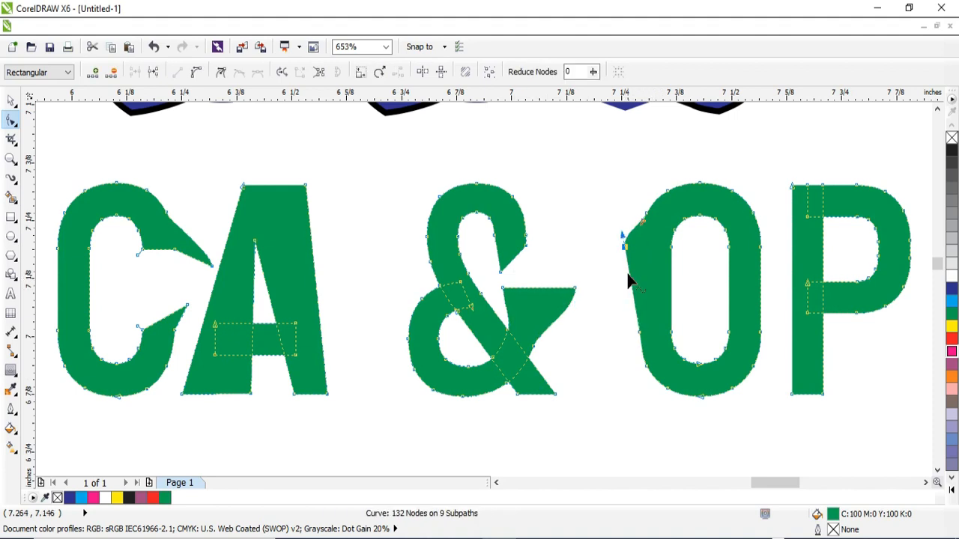
drag(638, 337, 624, 333)
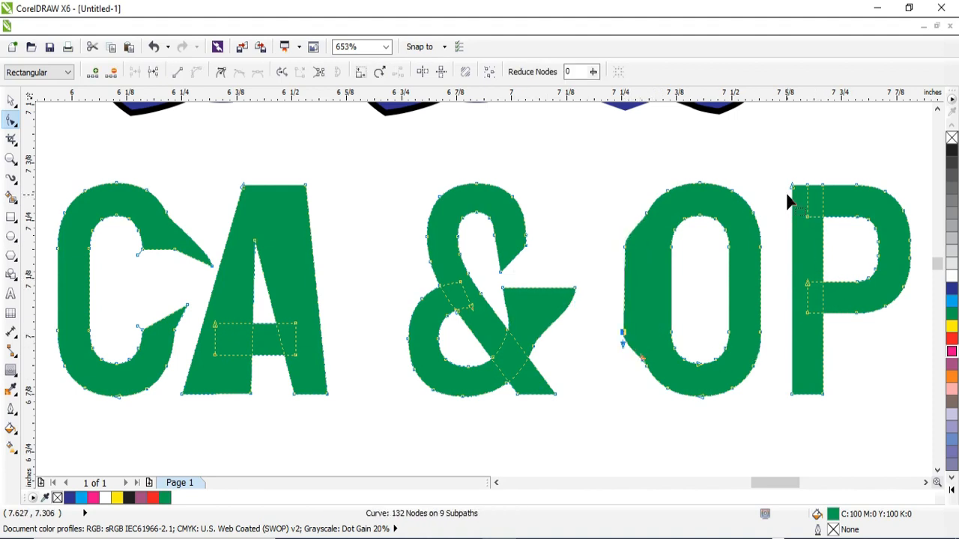
drag(792, 396, 761, 394)
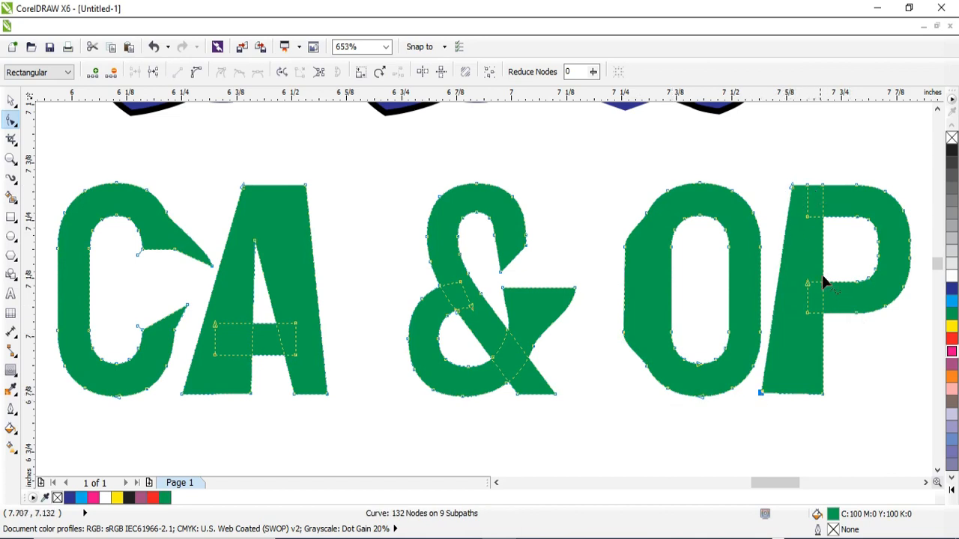
drag(792, 185, 770, 185)
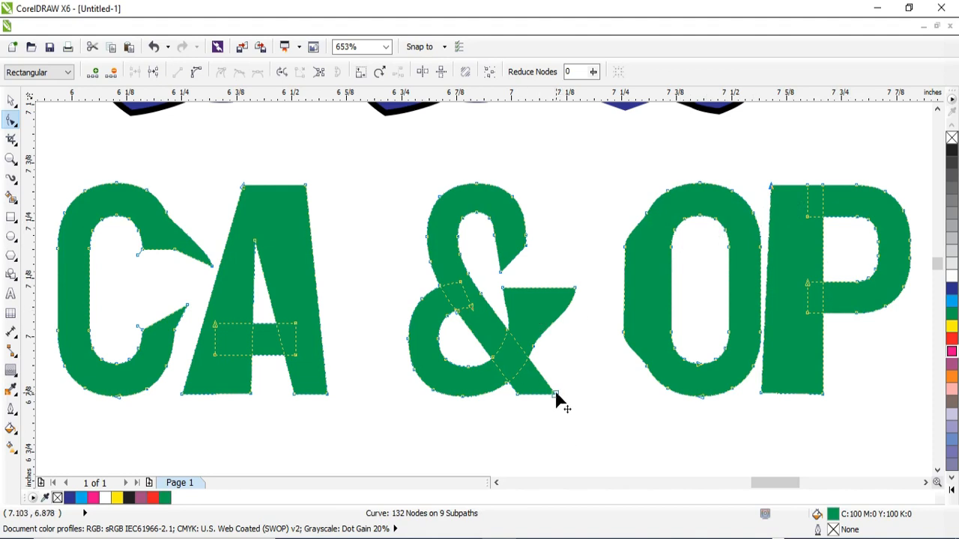
Step: Extend the lower right feet of the & and the A outward and stretch the O's left side further left
drag(556, 395, 600, 394)
drag(327, 394, 397, 395)
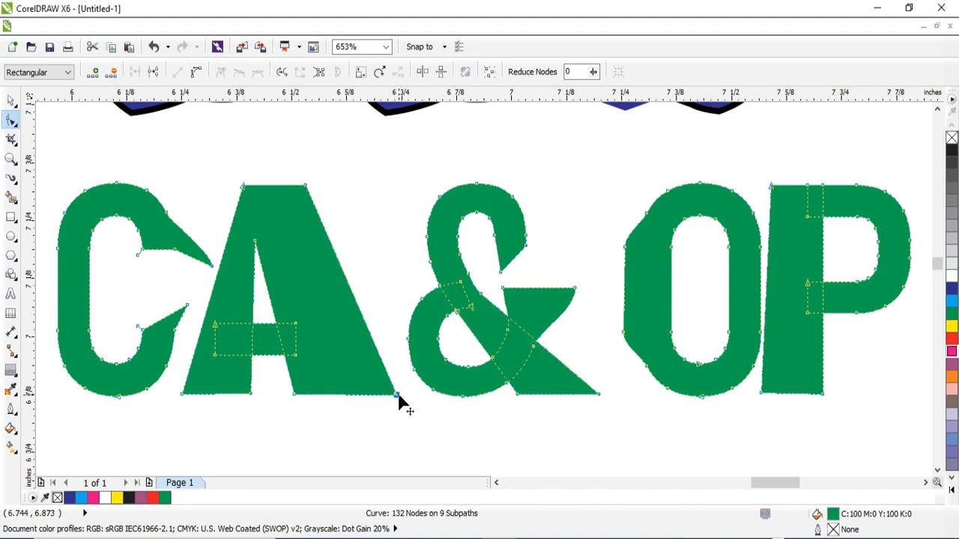
drag(628, 251, 610, 252)
drag(621, 343, 609, 335)
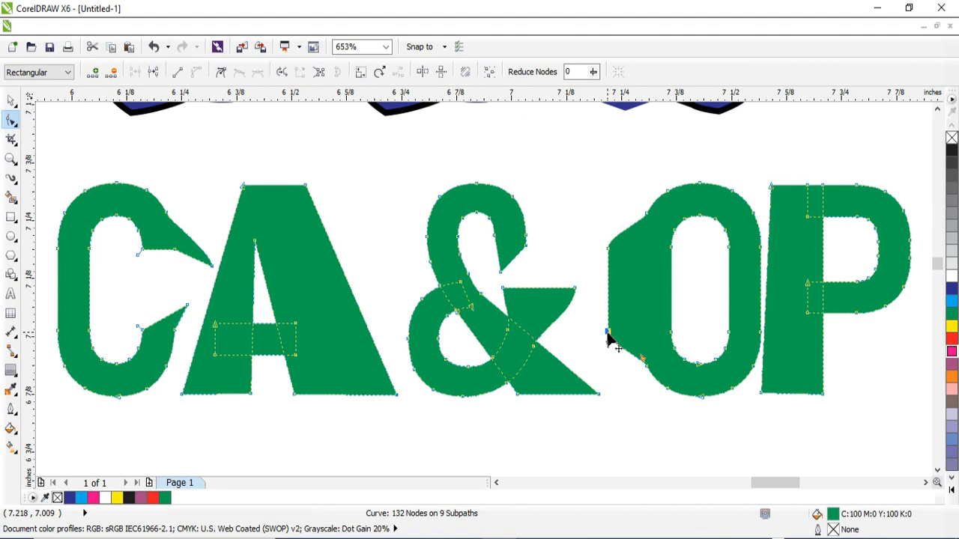
key(F4)
key(space)
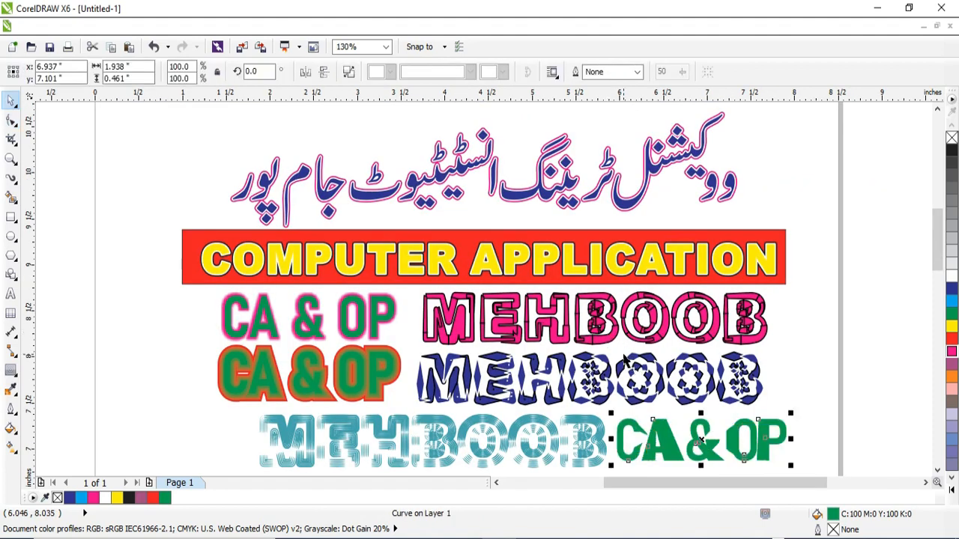
Step: Save the drawing in Documents as TEXT PRACTICE in the CDR - CorelDRAW format
key(Escape)
key(ctrl+s)
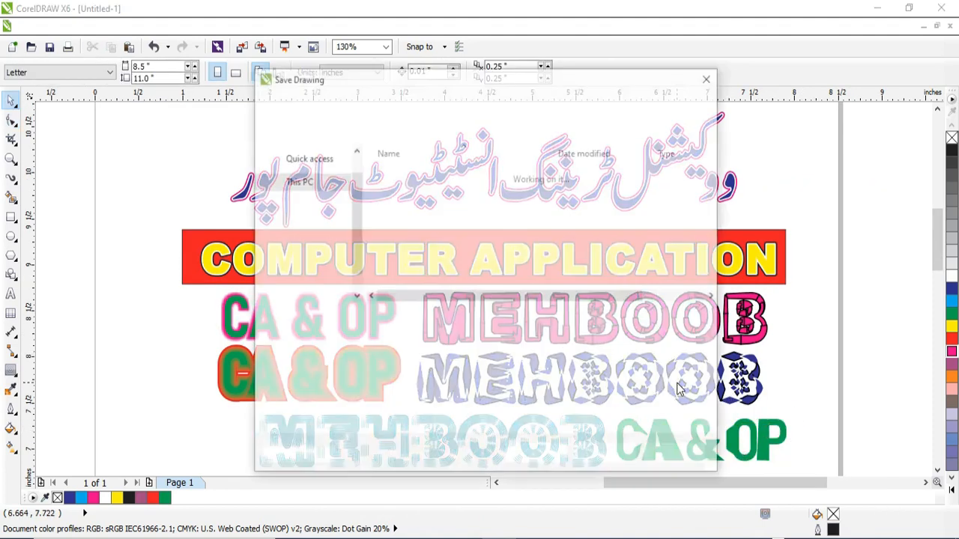
text(t)
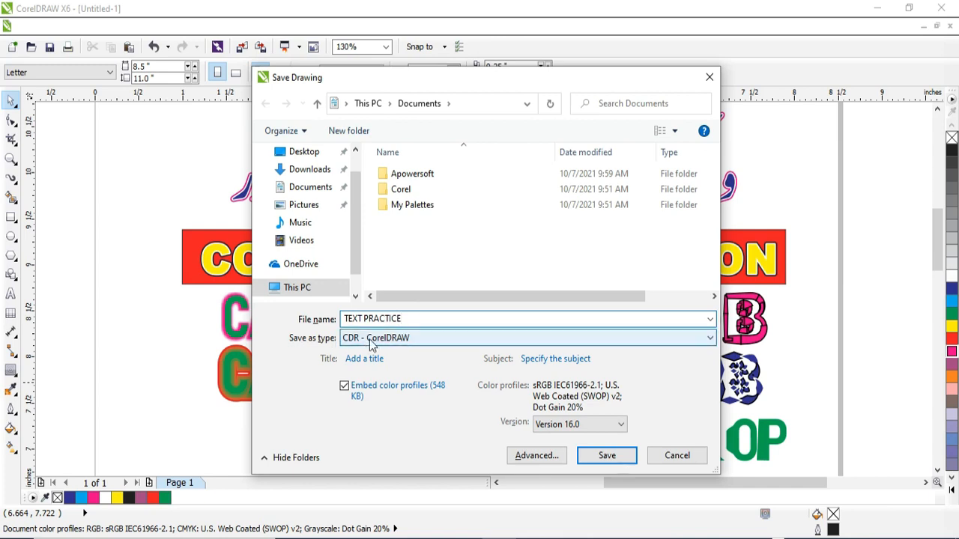
click(612, 460)
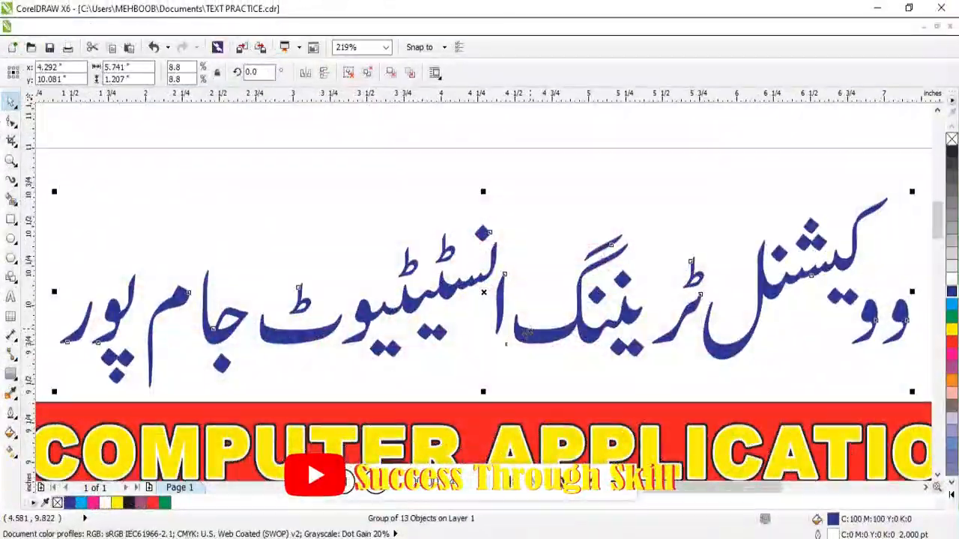
Step: Apply the grey, dome-shaped Symbol brushstroke to the Urdu title with the Artistic Media tool and colour it blue
right_click(529, 112)
click(11, 183)
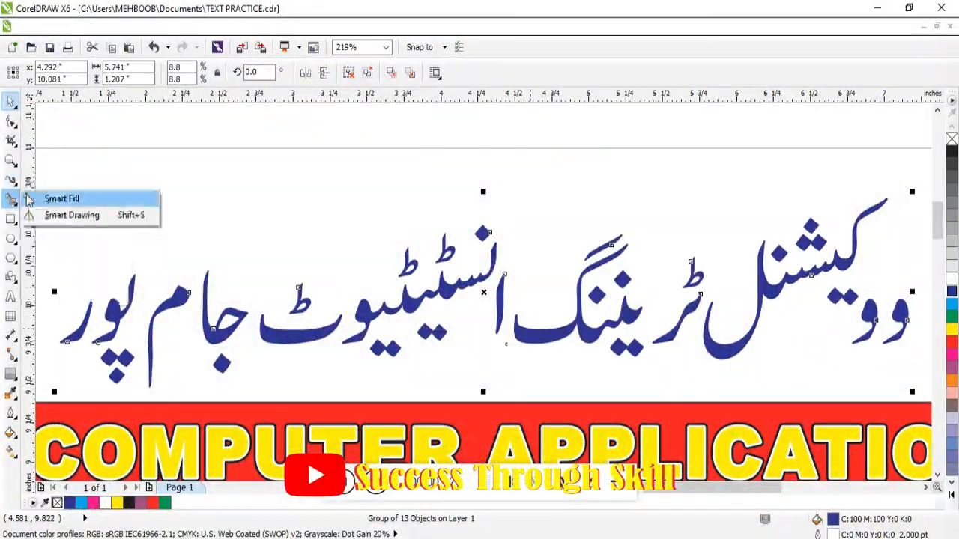
click(53, 227)
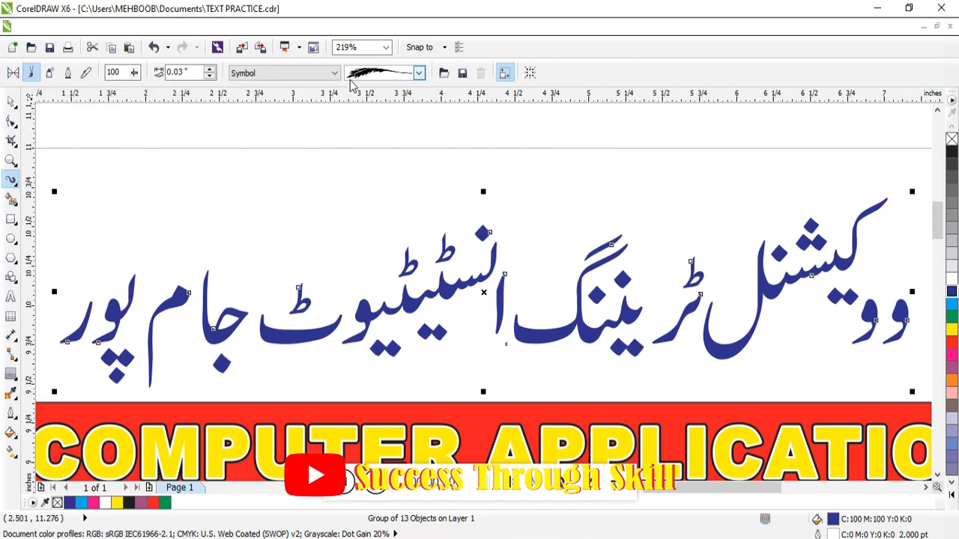
click(419, 73)
click(402, 133)
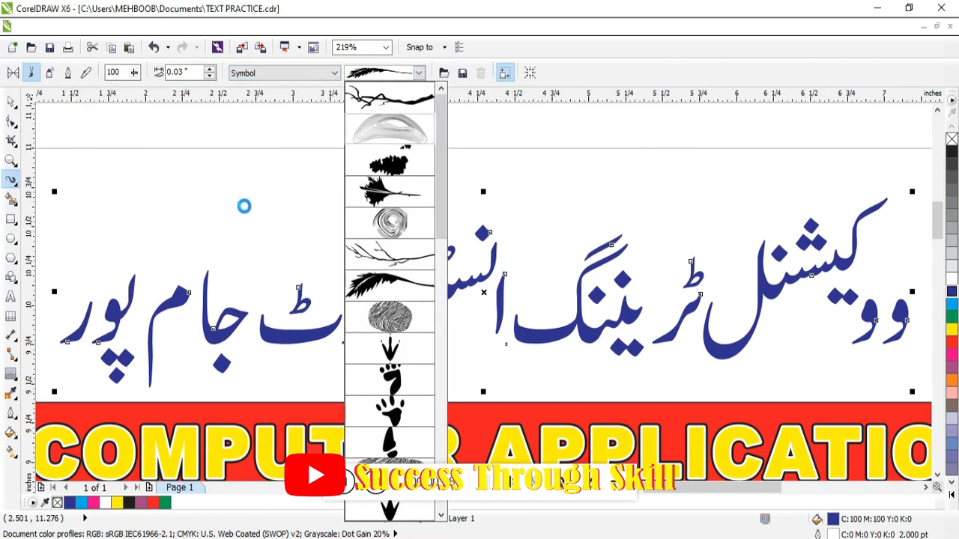
click(951, 292)
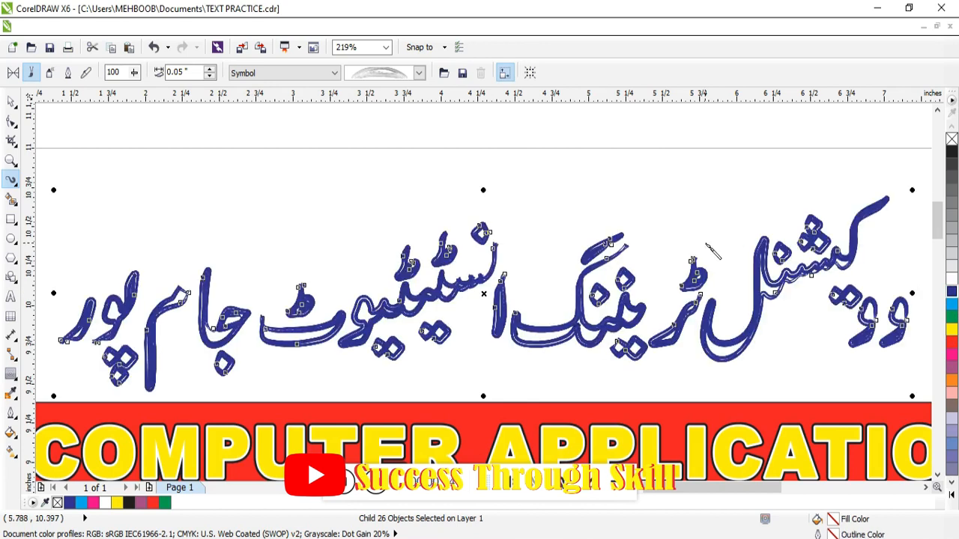
Step: Try the black feather Symbol brushstroke in green on the Urdu title and undo the changes
click(419, 73)
click(388, 283)
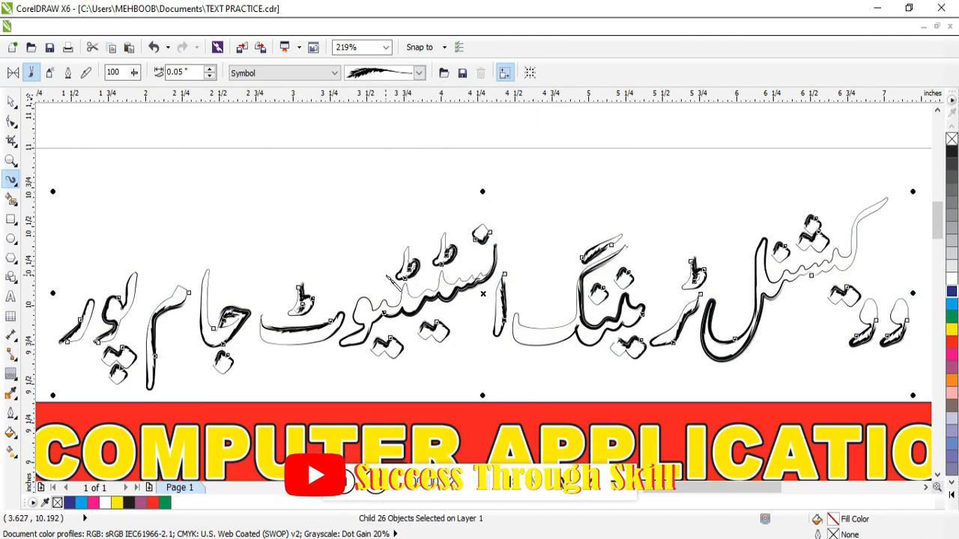
click(952, 316)
key(ctrl+z)
key(ctrl+z)
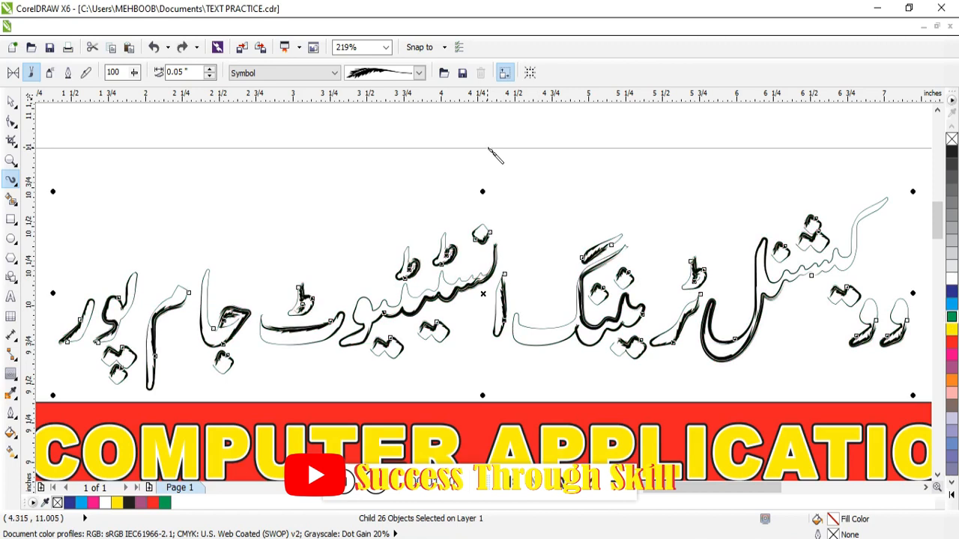
Step: Try the blue arrow and yellow pear-outline Symbol brushstrokes on the Urdu title, undoing each one
click(419, 72)
scroll(447, 183, down, 10)
click(390, 392)
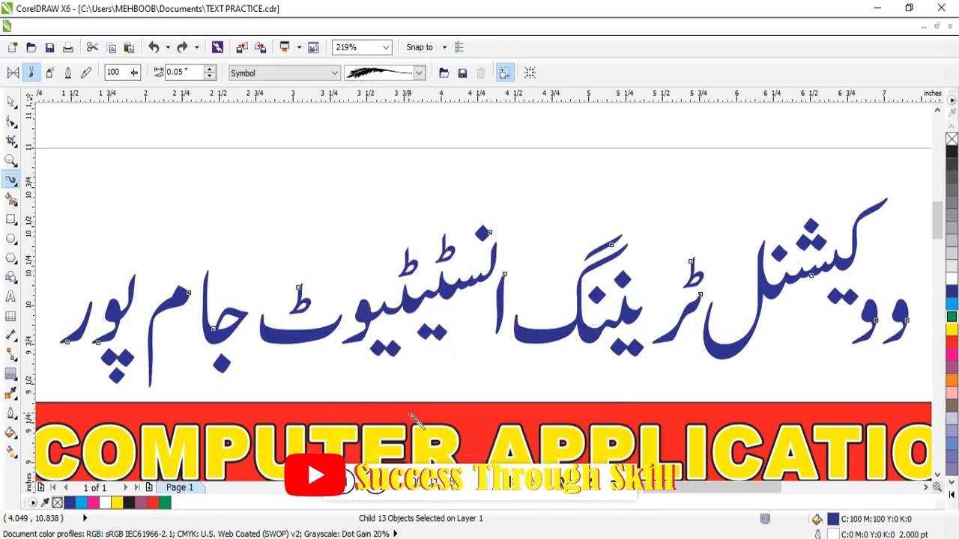
key(ctrl+z)
click(419, 73)
click(390, 336)
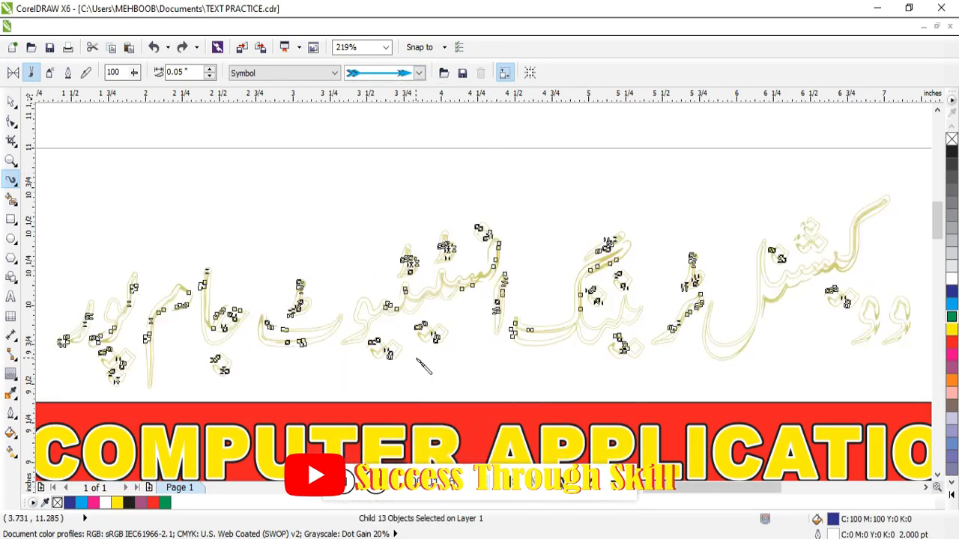
key(ctrl+z)
Step: Try the blue ball and the scattered stars Symbol brushstrokes on the Urdu title, undoing each one
click(419, 72)
click(419, 73)
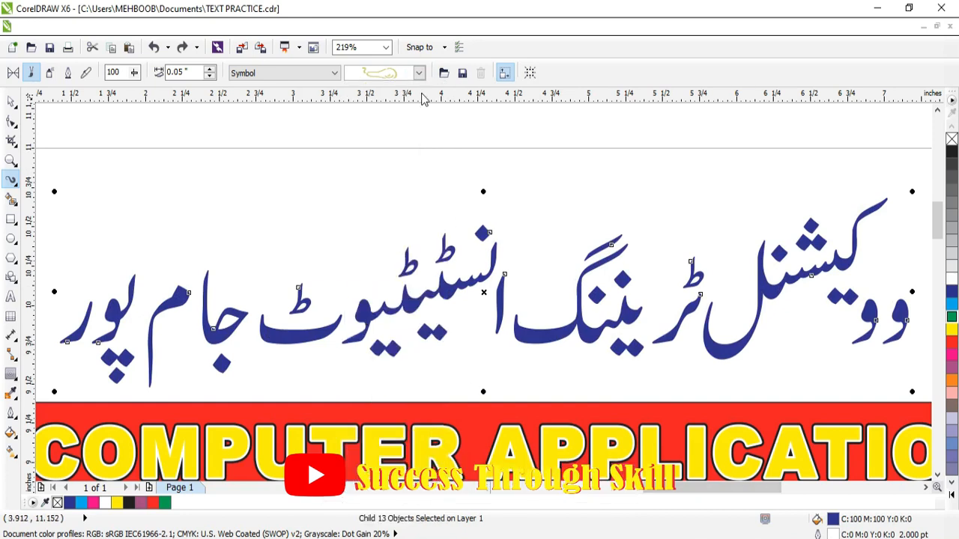
click(419, 73)
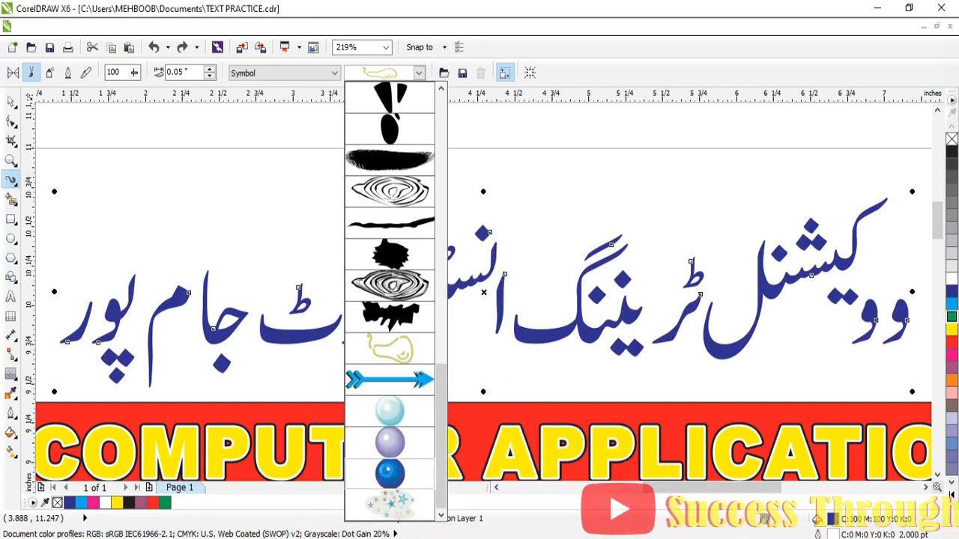
click(388, 473)
key(ctrl+z)
click(419, 73)
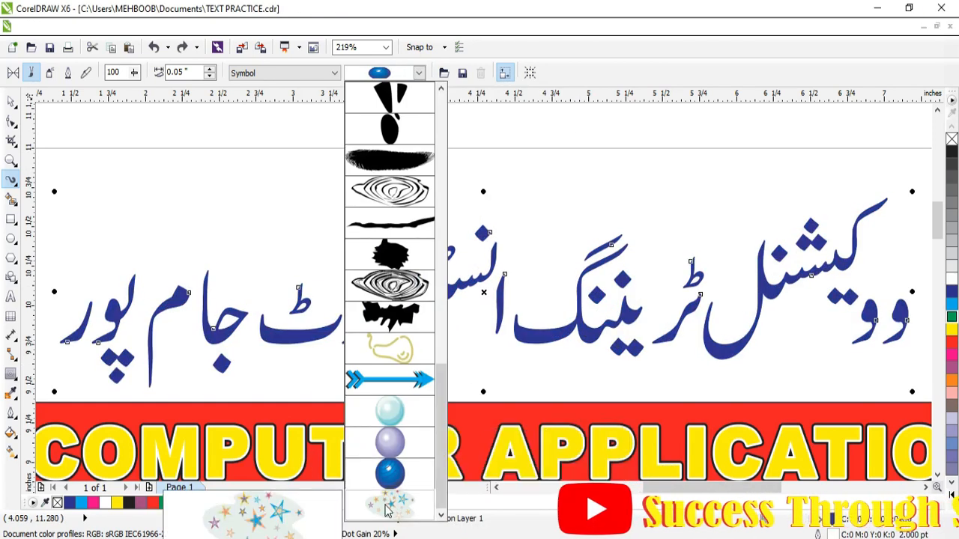
click(388, 510)
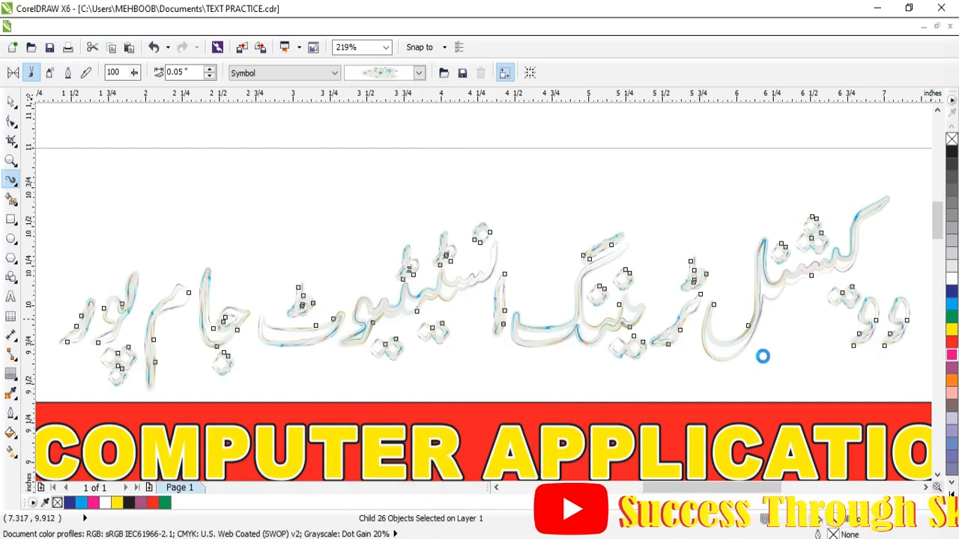
key(ctrl+z)
Step: Change the brushstroke category to Splatter and apply the thin scribbled-line stroke to the Urdu title
click(420, 74)
scroll(441, 225, up, 5)
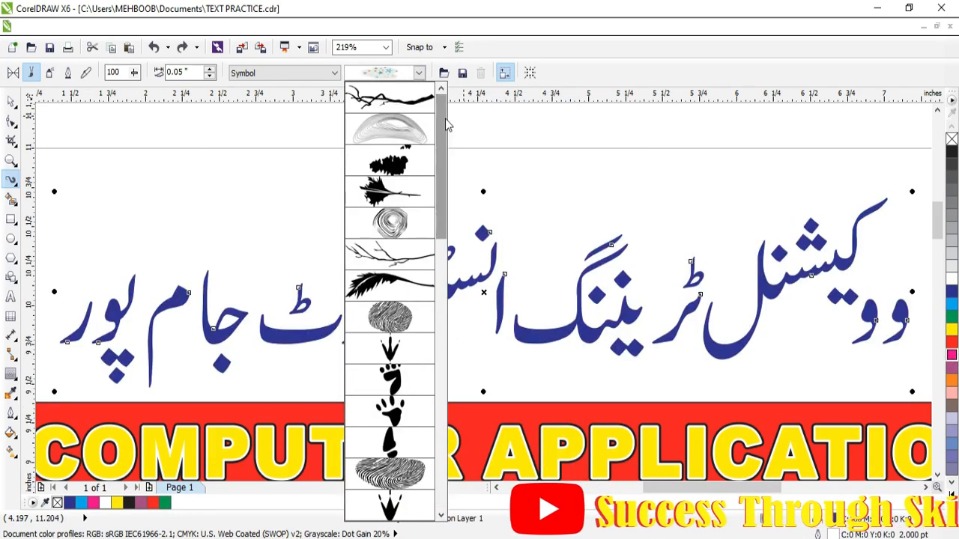
click(292, 74)
click(292, 73)
click(295, 154)
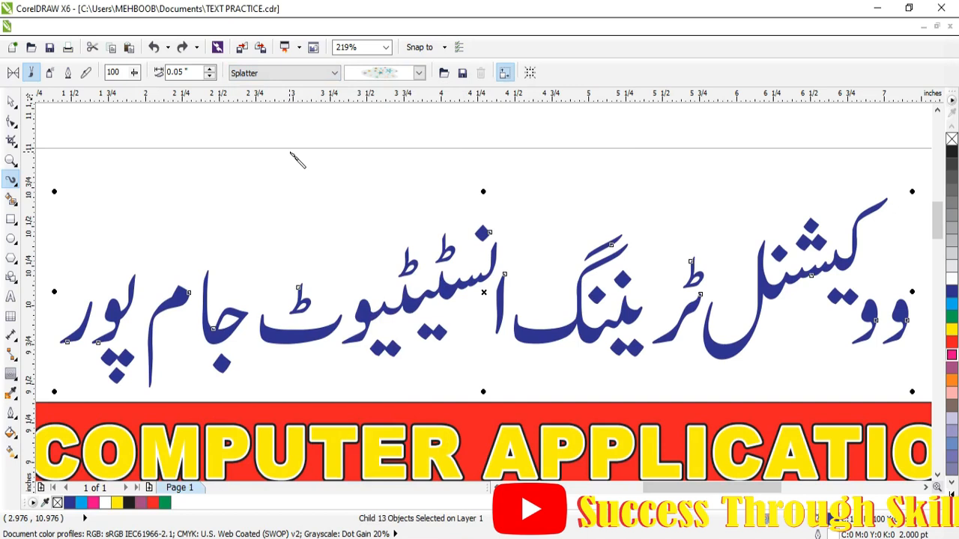
click(420, 74)
click(388, 191)
Step: Try the dark blue smear and the black stroke with red tips from the Splatter category on the Urdu title
click(419, 73)
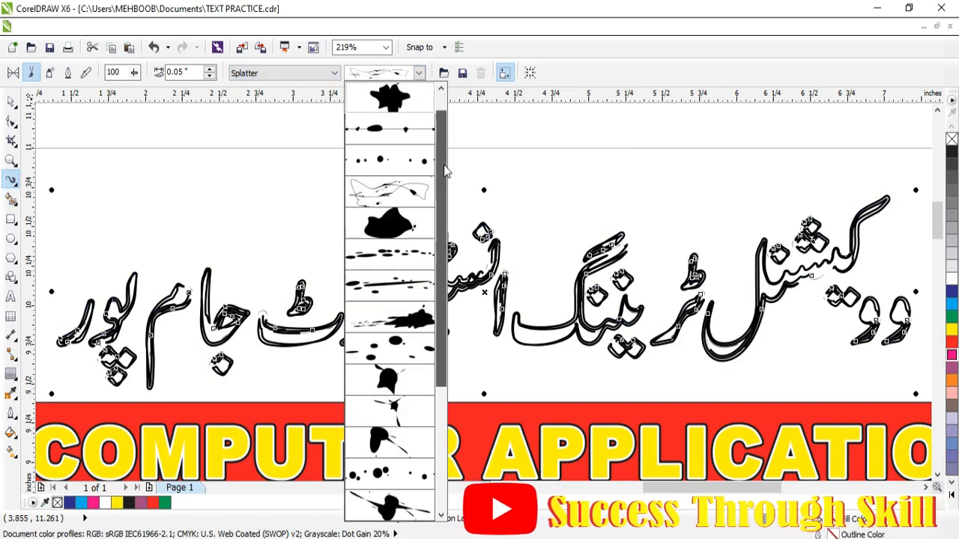
scroll(444, 171, down, 5)
click(397, 388)
click(419, 74)
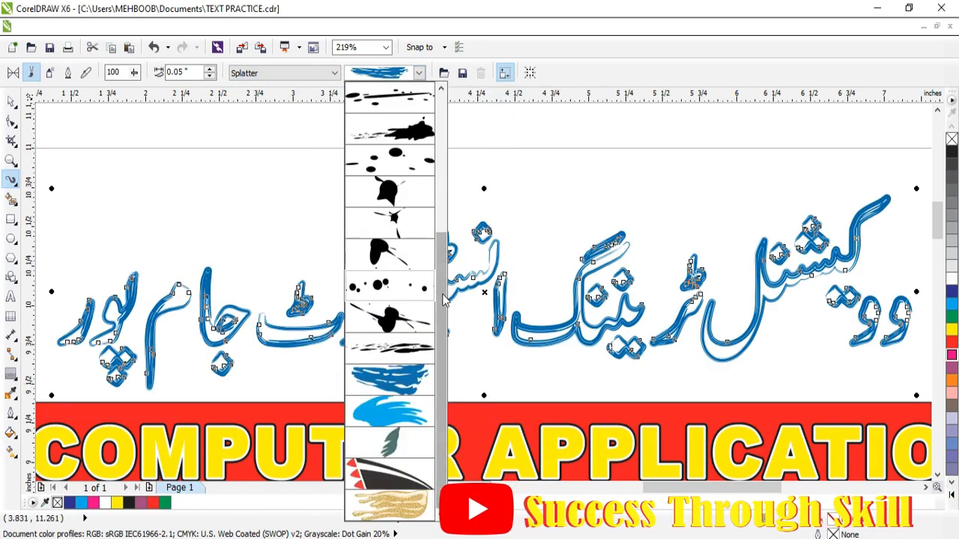
click(388, 470)
click(419, 73)
click(332, 73)
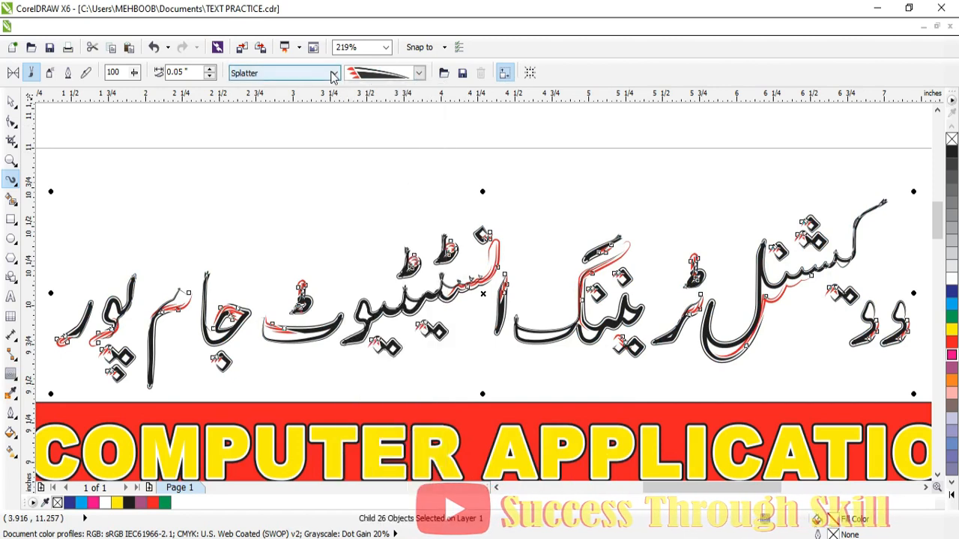
Step: Change the brushstroke category to Texture and try two ragged black strokes on the Urdu title
click(334, 73)
click(315, 180)
click(419, 73)
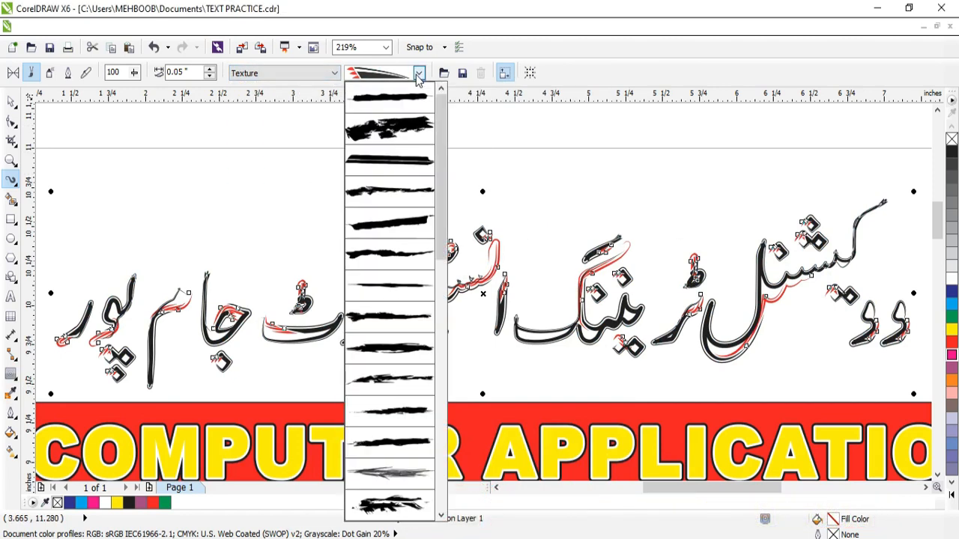
click(408, 124)
click(418, 74)
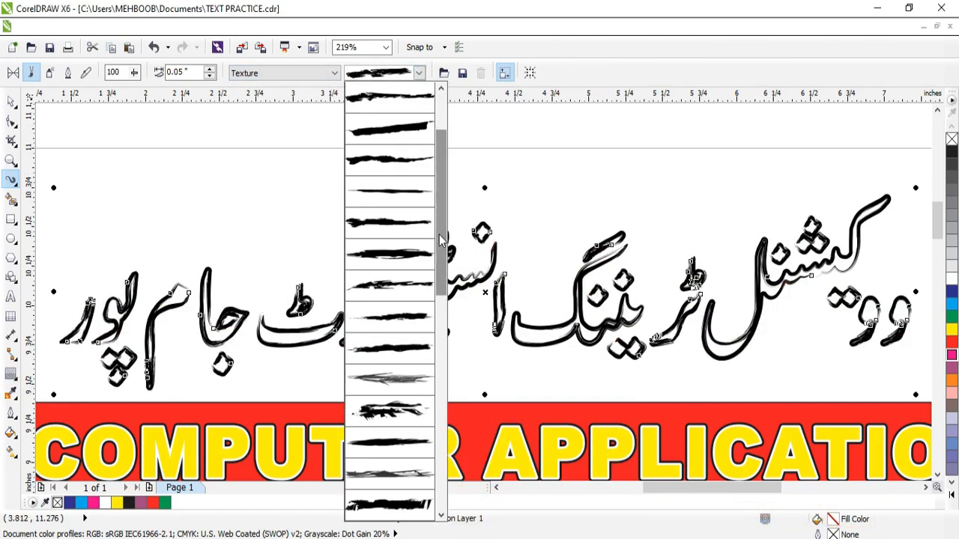
click(439, 325)
click(418, 73)
Step: Change the brushstroke category to Objects and apply the pebbles, followed by the bubbles brushstroke, to the Urdu title
click(334, 73)
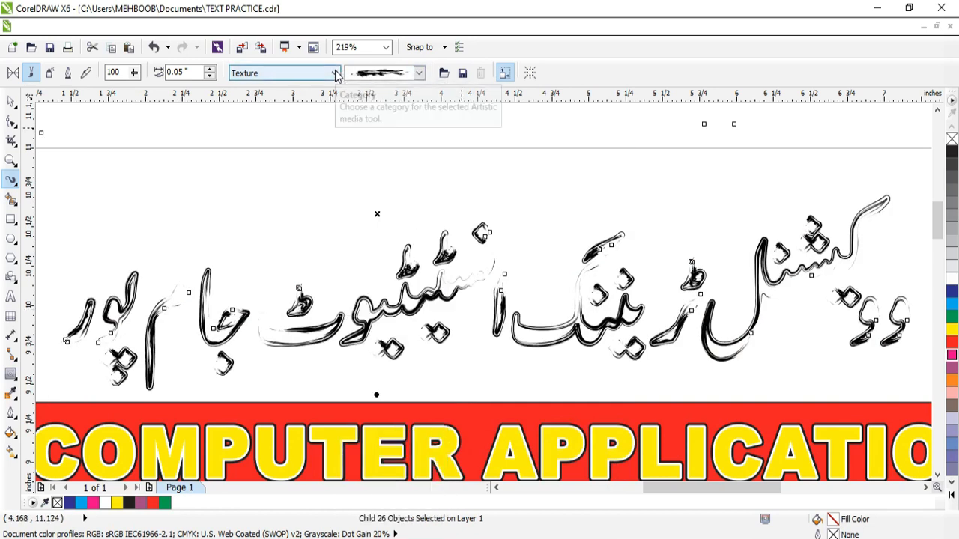
click(335, 72)
click(321, 116)
click(418, 72)
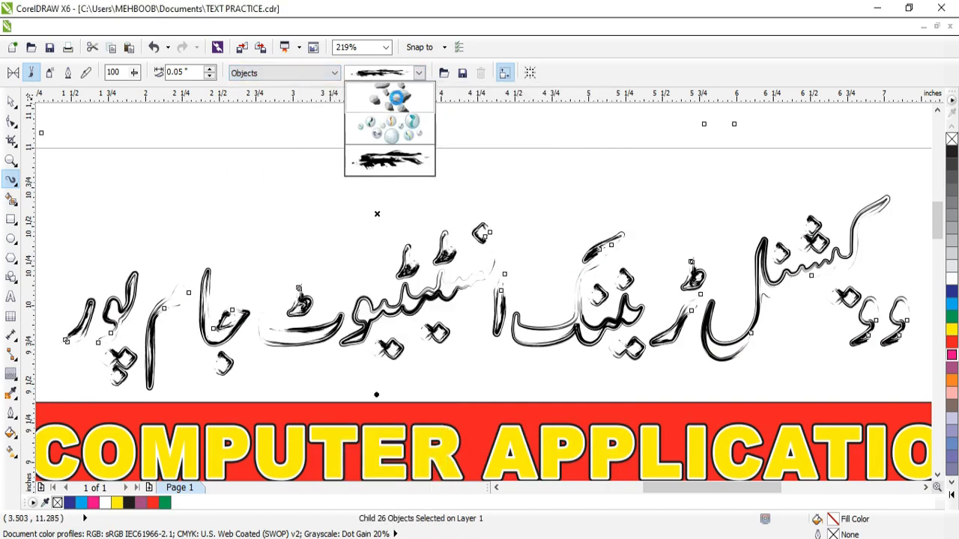
click(401, 105)
click(419, 74)
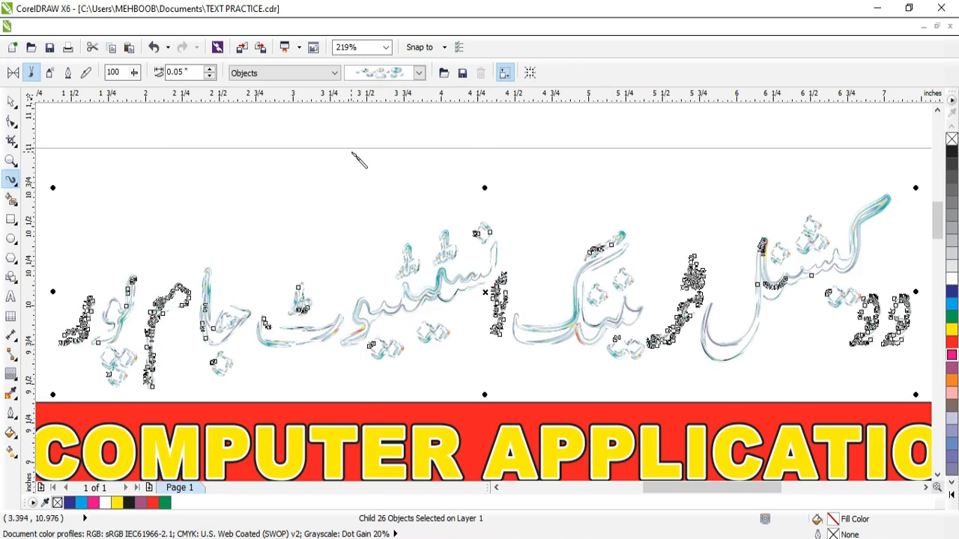
Step: Select the whole brushstroked Urdu title group with the Pick tool and try to colour it red
click(11, 102)
click(213, 201)
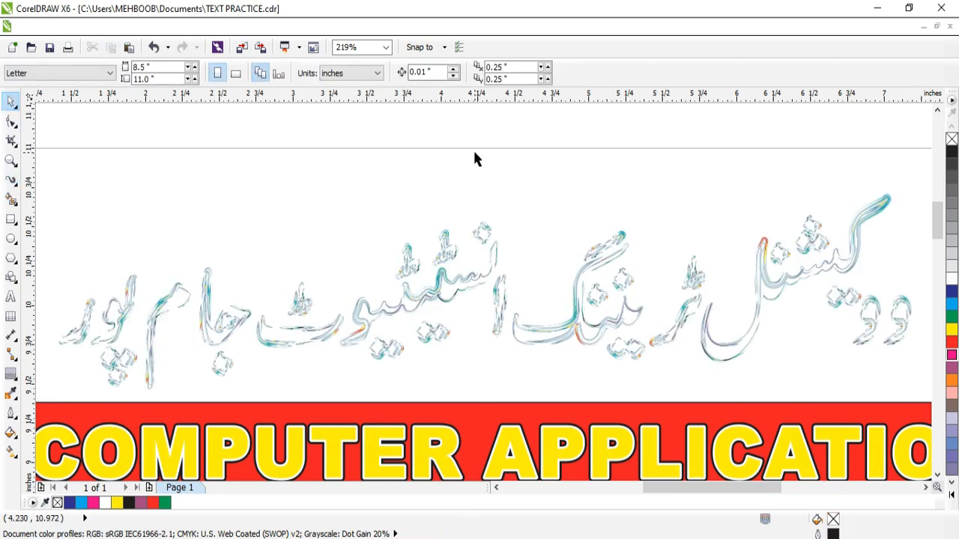
scroll(472, 148, down, 3)
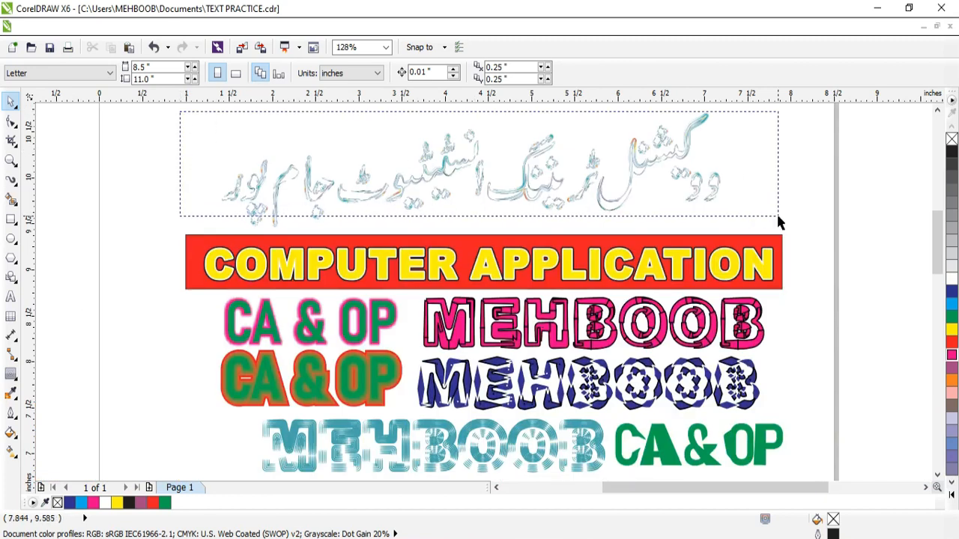
drag(782, 240, 783, 241)
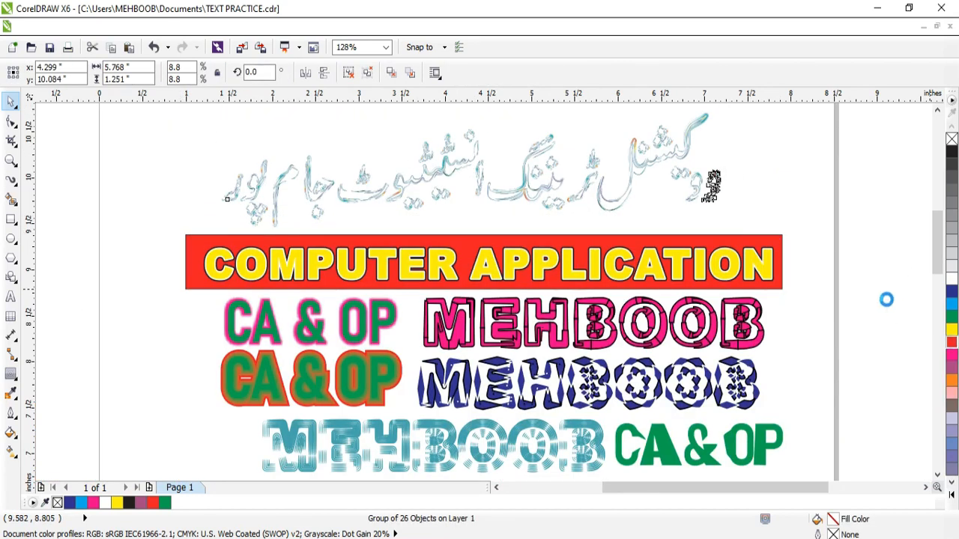
click(816, 335)
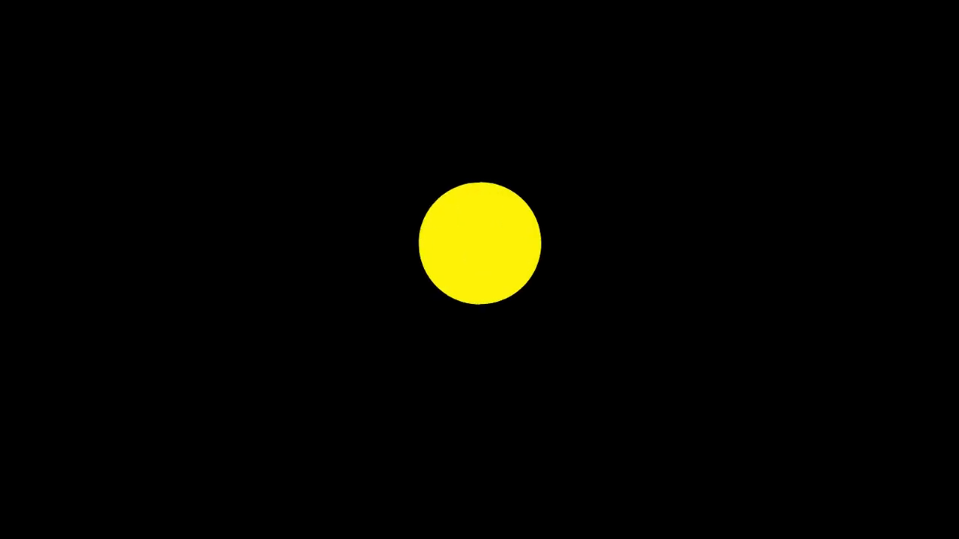